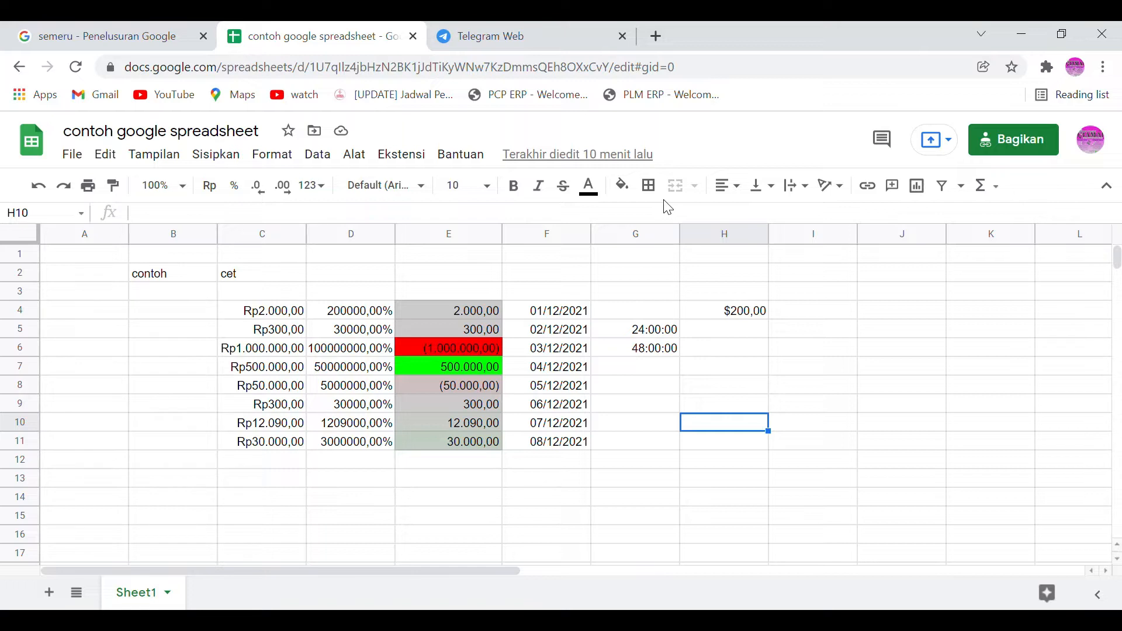
Step: Apply black borders to all sides of the cells in the range C4:F11
left_click(852, 353)
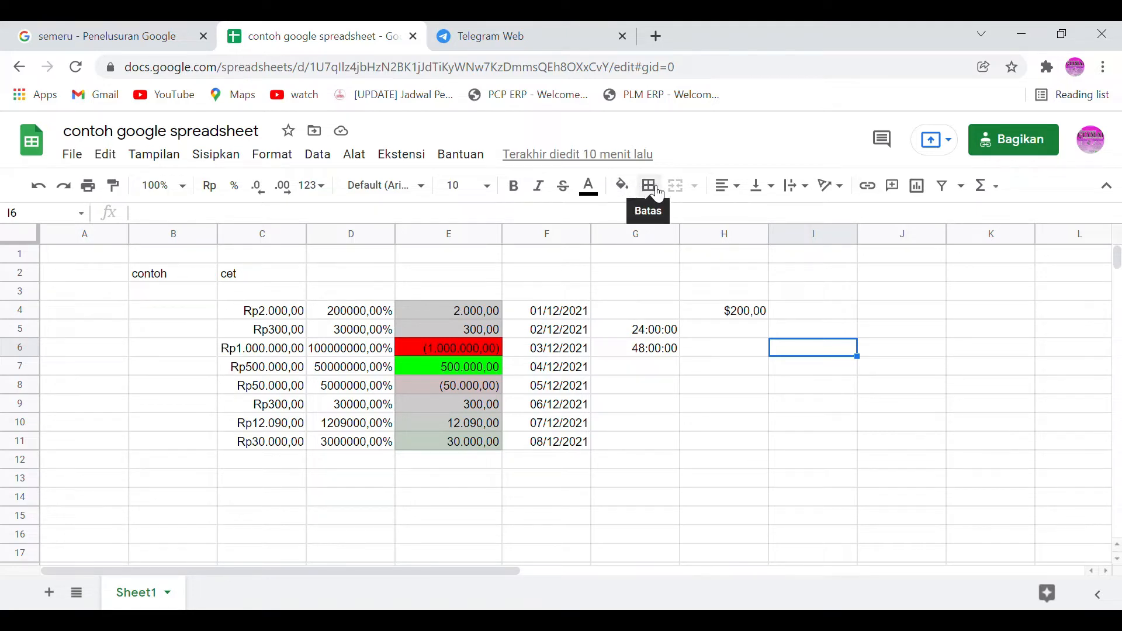
key("Left")
key("Left")
key("Left")
key("Left")
key("Left")
key("Left")
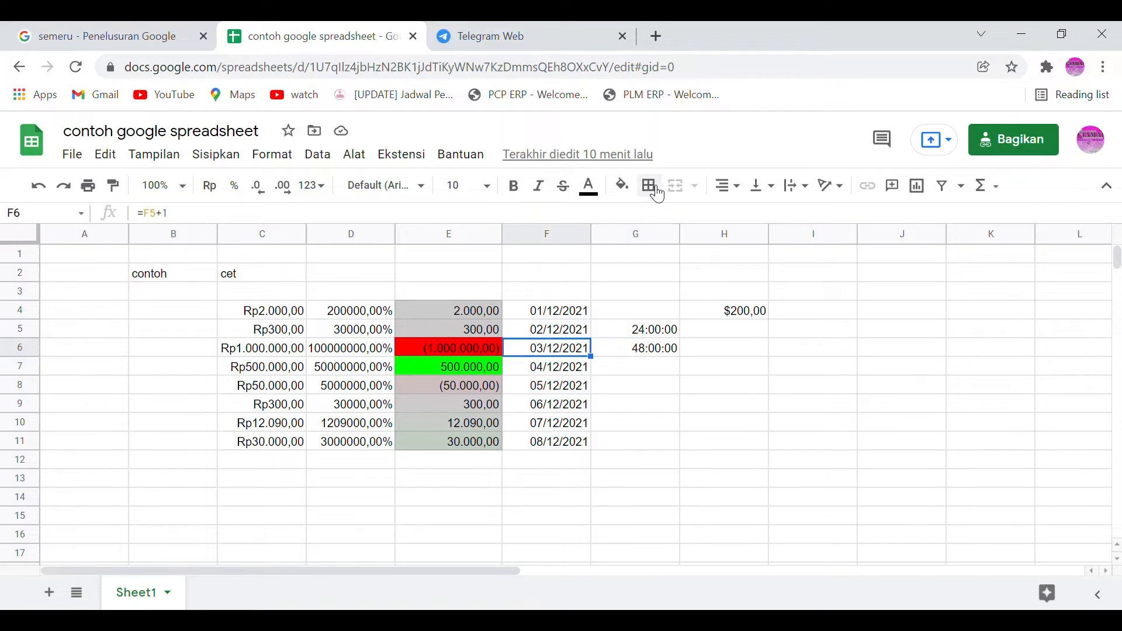
key("Up")
key("Up")
key("ctrl+shift+Down")
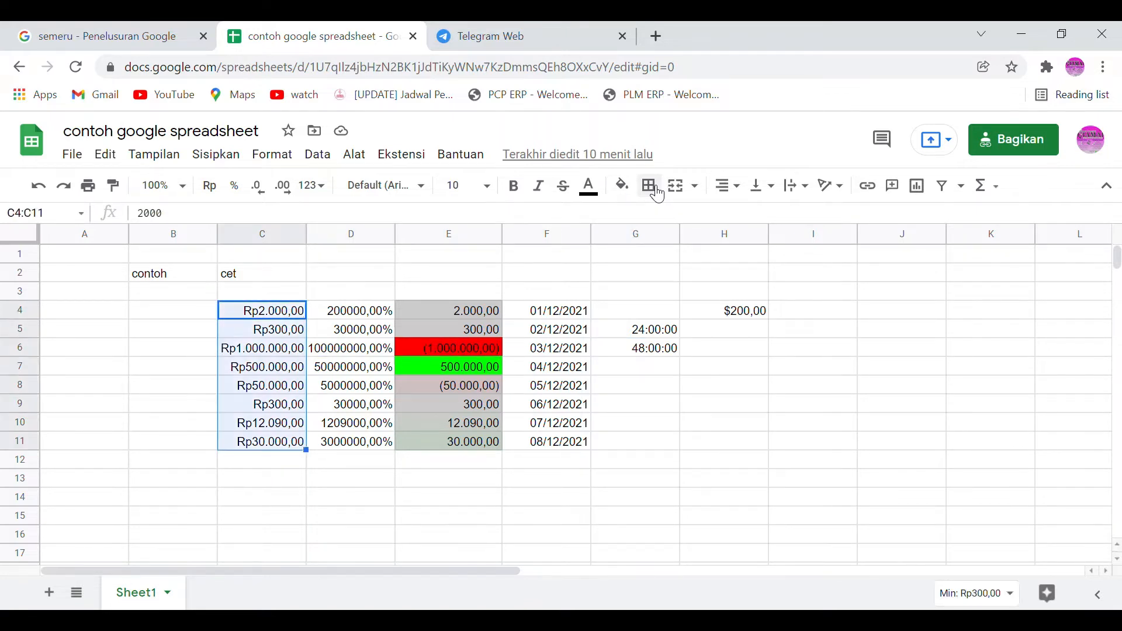
key("shift+Right")
key("shift+Right")
key("shift+Right")
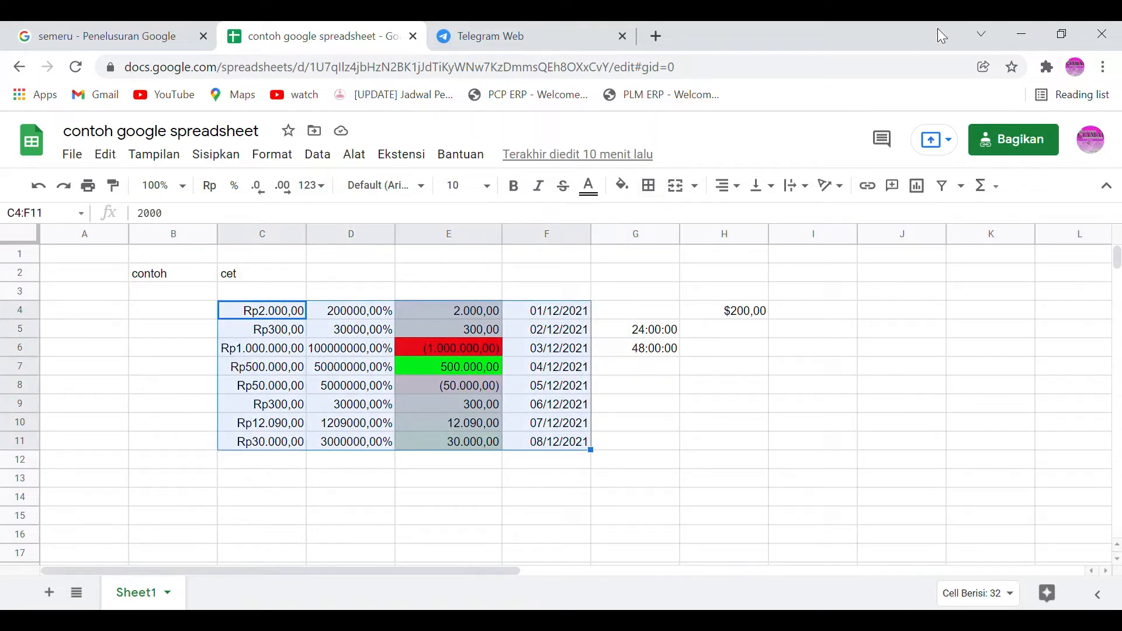
left_click(650, 187)
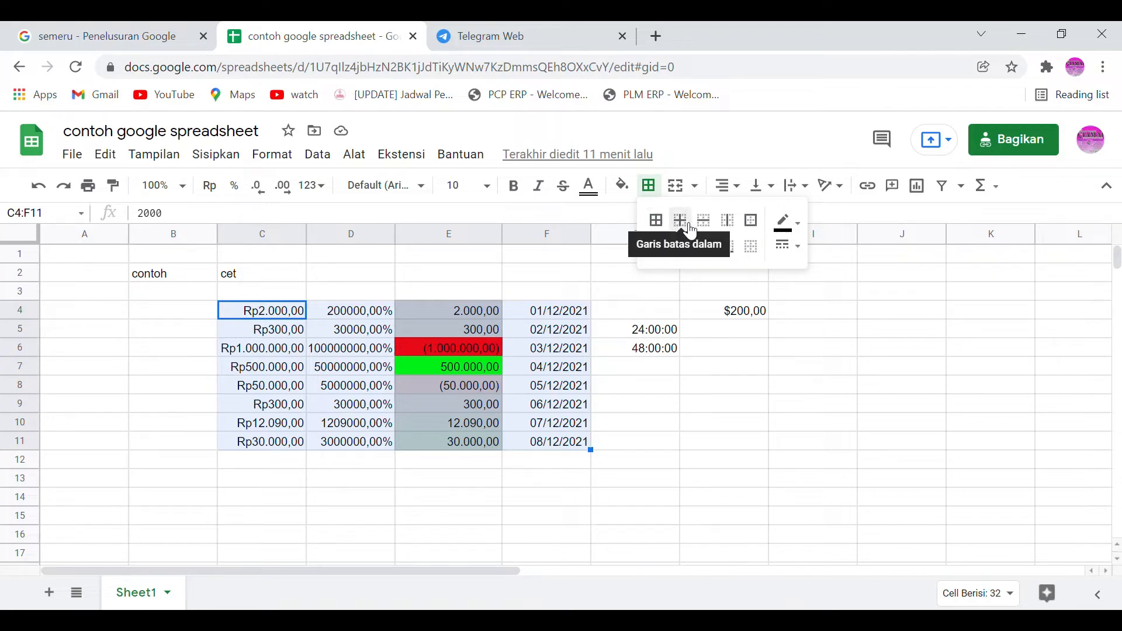
left_click(715, 232)
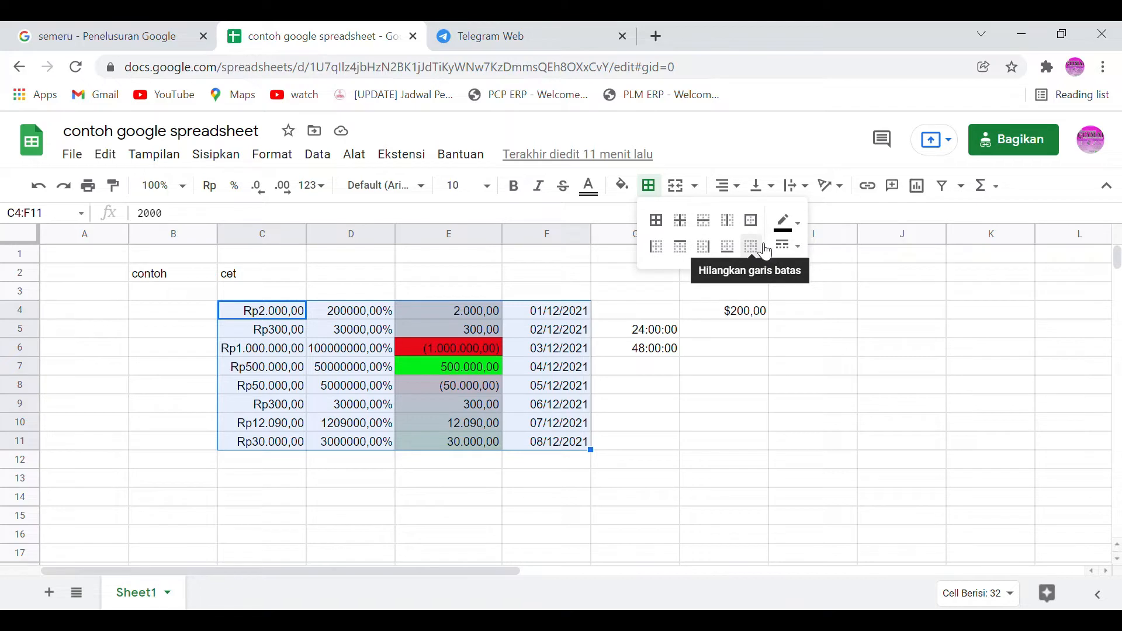
left_click(668, 221)
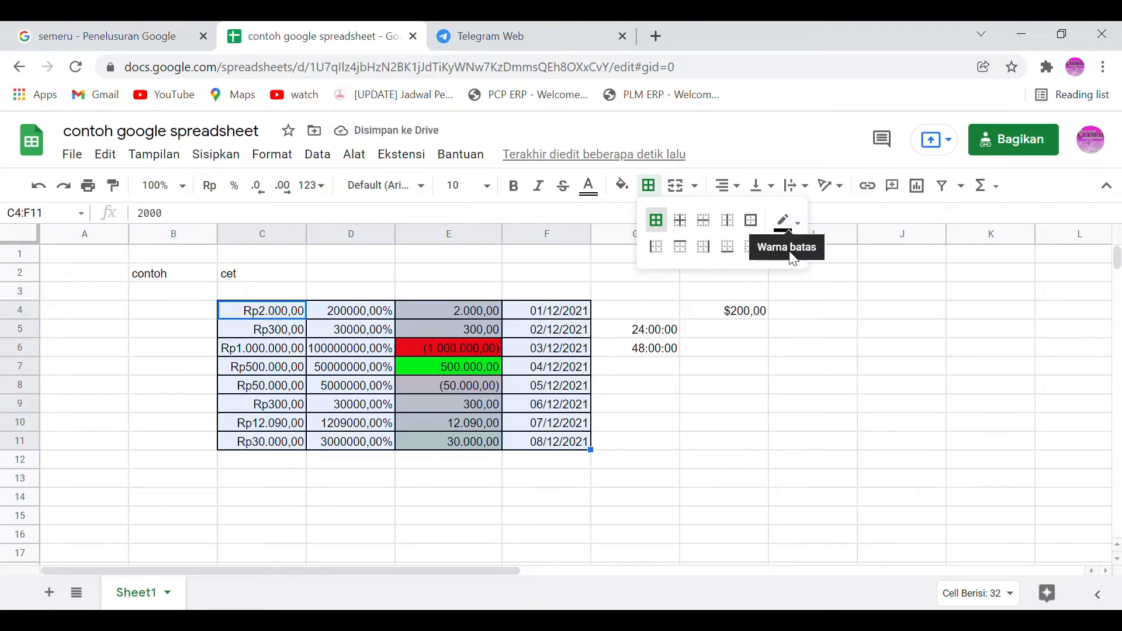
Step: Recolour the borders of C4:F11 to blue and replace that colour with magenta
left_click(790, 222)
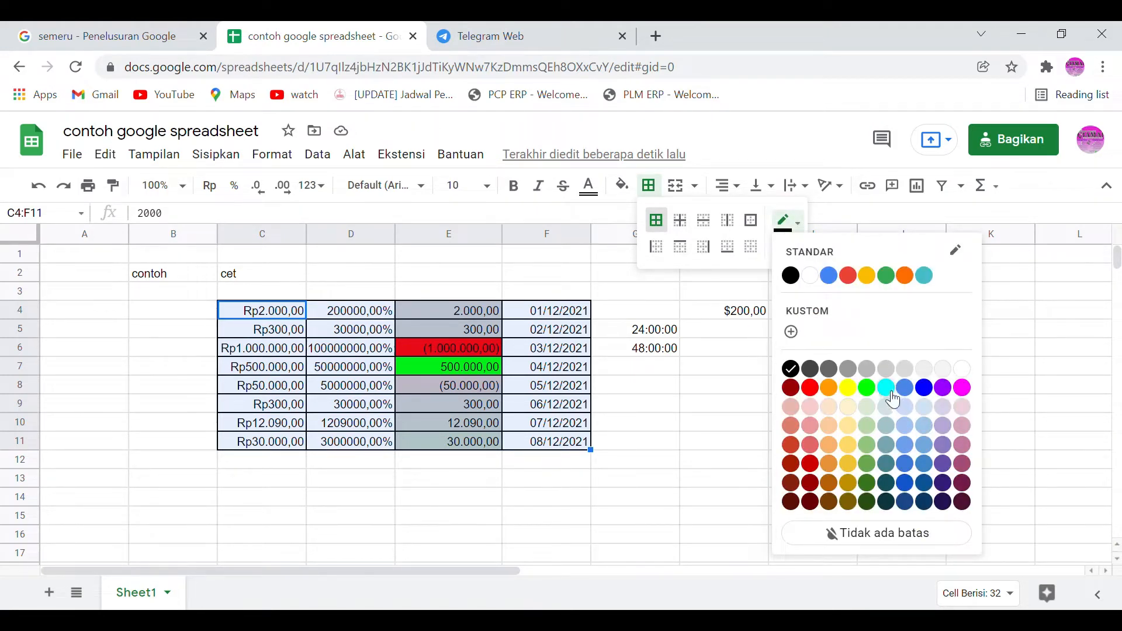
left_click(933, 388)
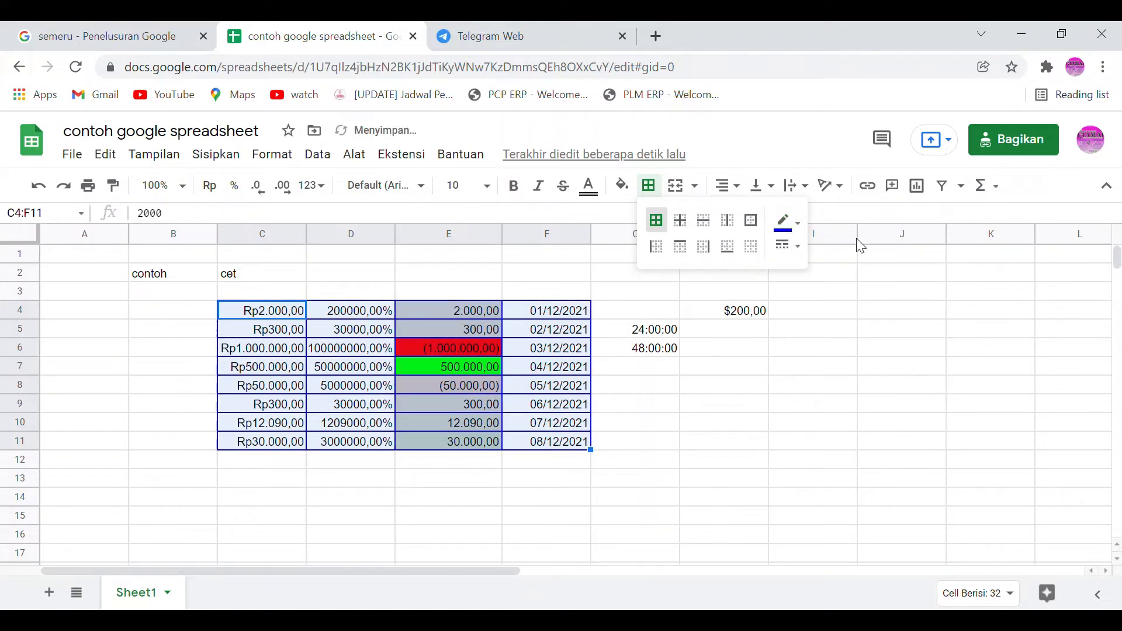
left_click(810, 227)
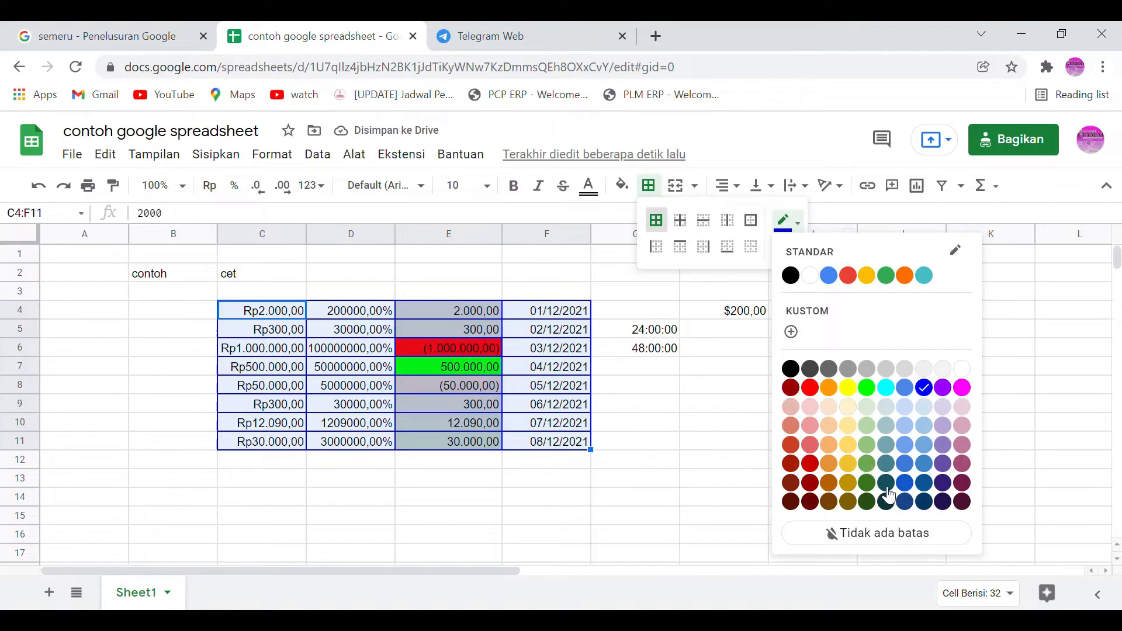
left_click(965, 389)
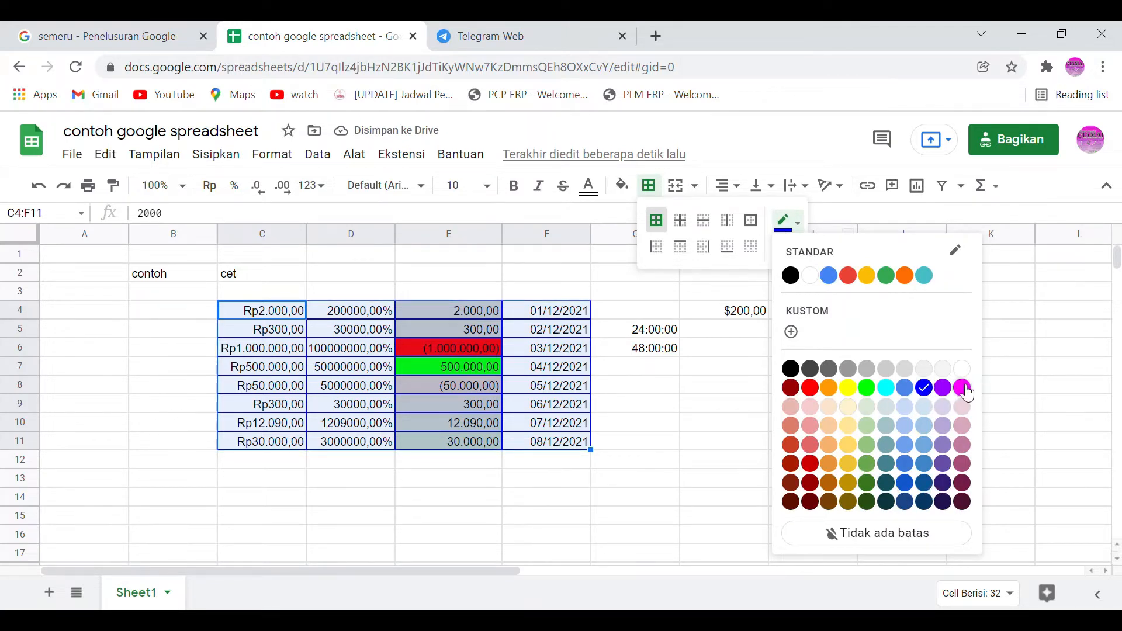
left_click(729, 186)
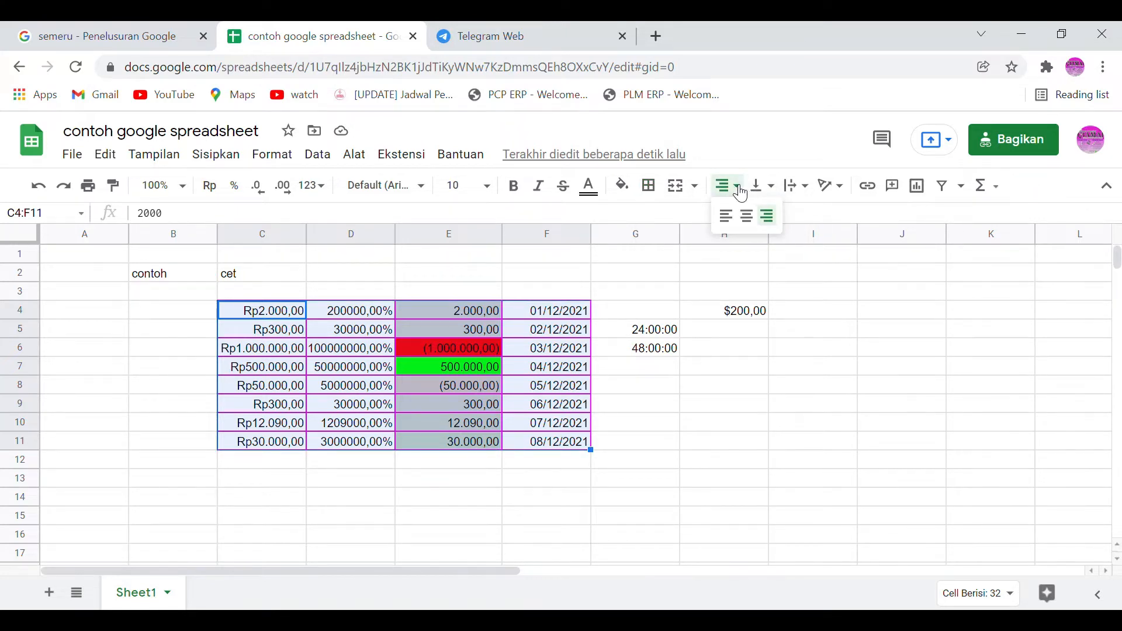
Step: Choose the blue from the standard palette as the border colour
left_click(651, 187)
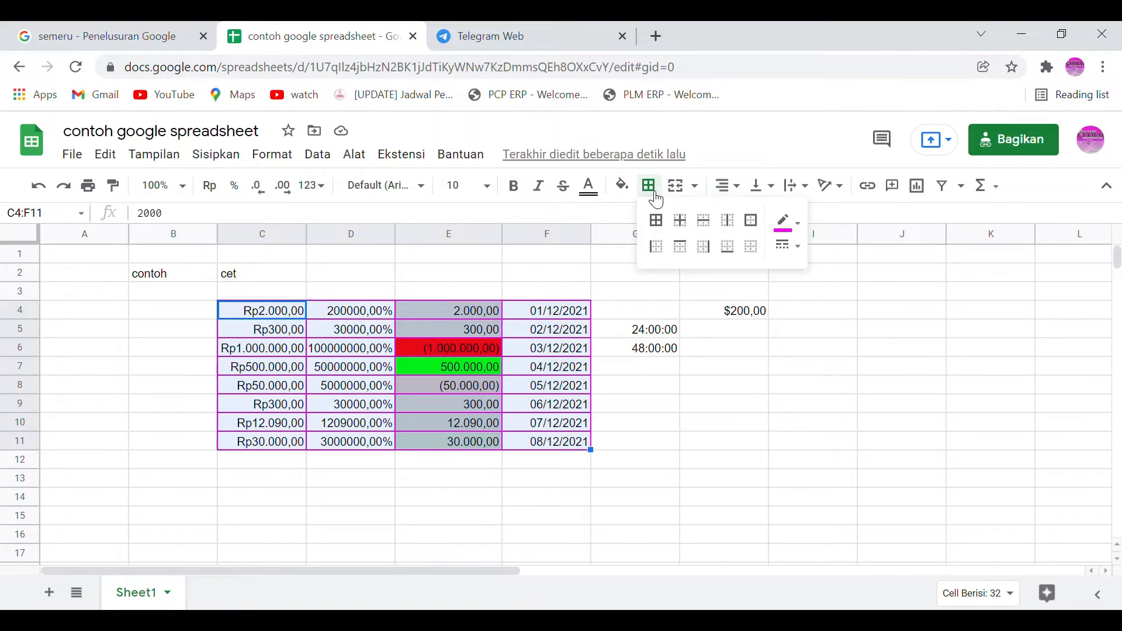
left_click(809, 229)
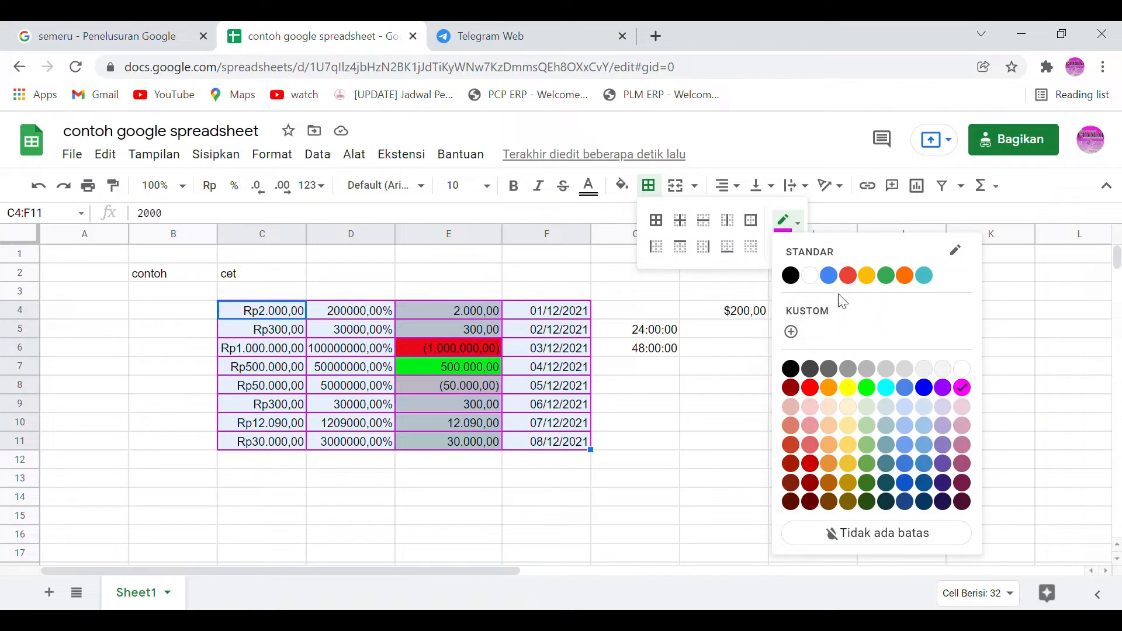
left_click(829, 275)
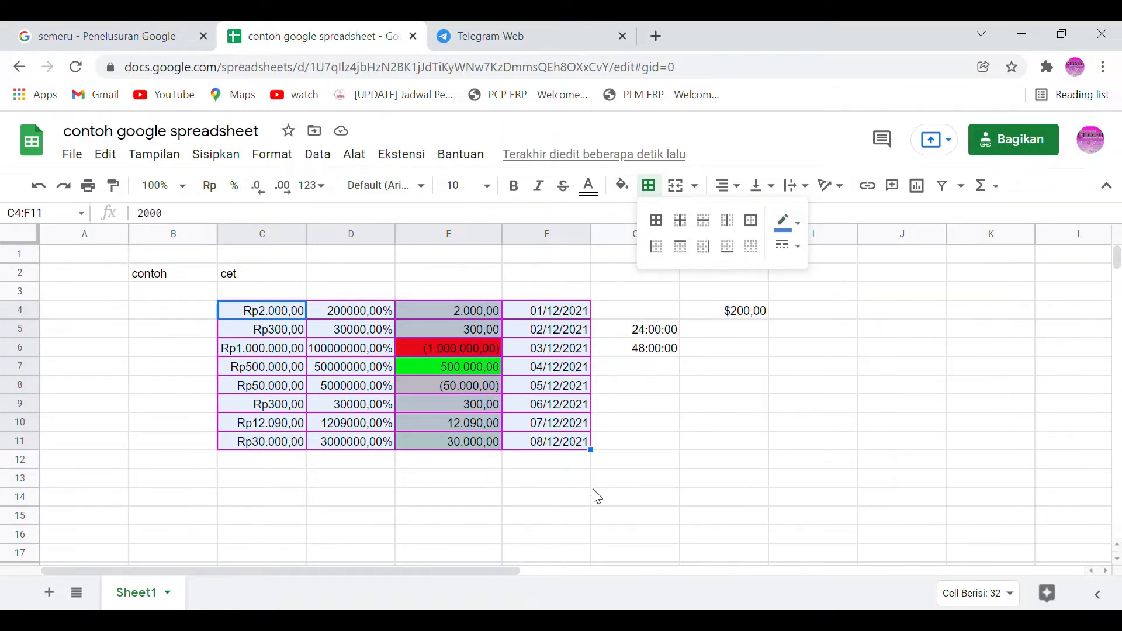
left_click(593, 488)
left_click(457, 408)
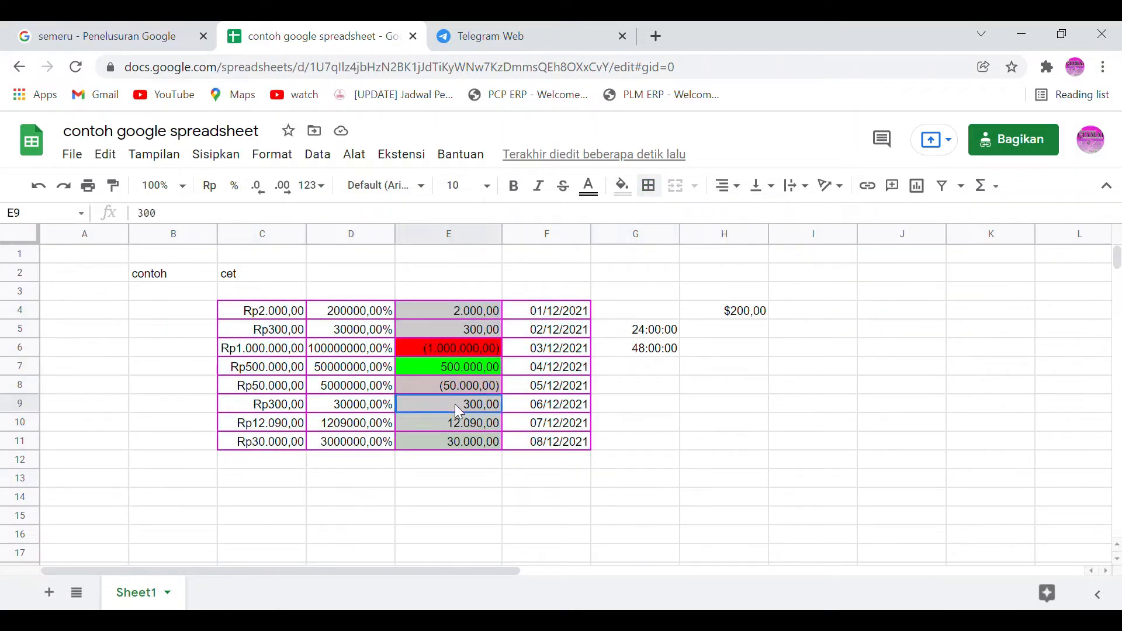
Step: Reapply all borders to the range C4:F11 using the chosen standard blue colour
left_click(244, 312)
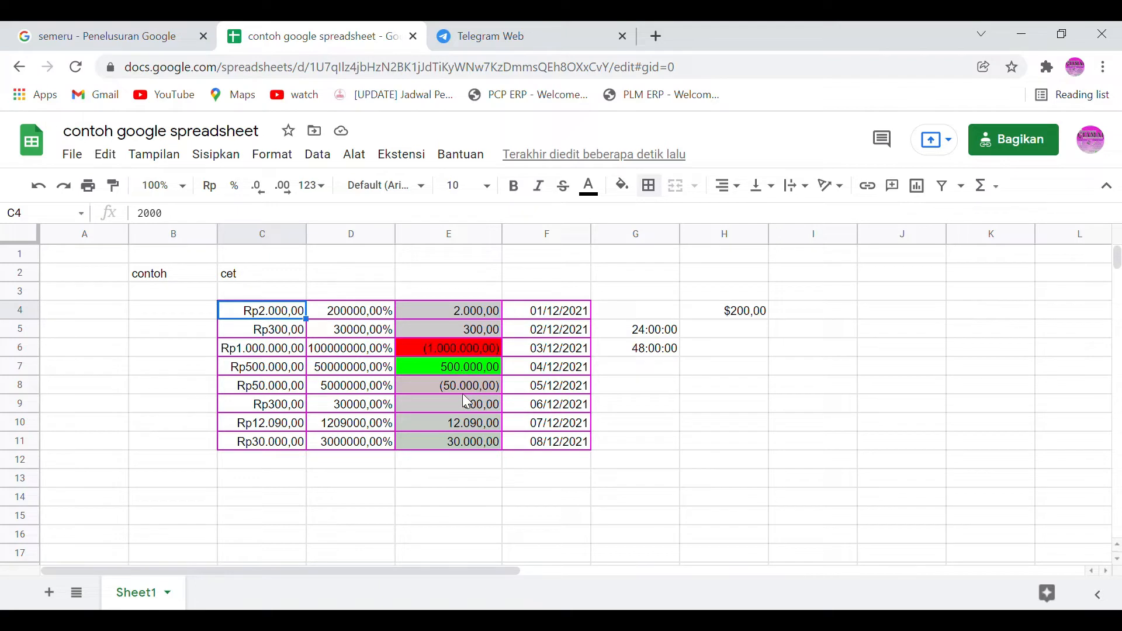
key("ctrl+shift+Down")
key("ctrl+shift+Right")
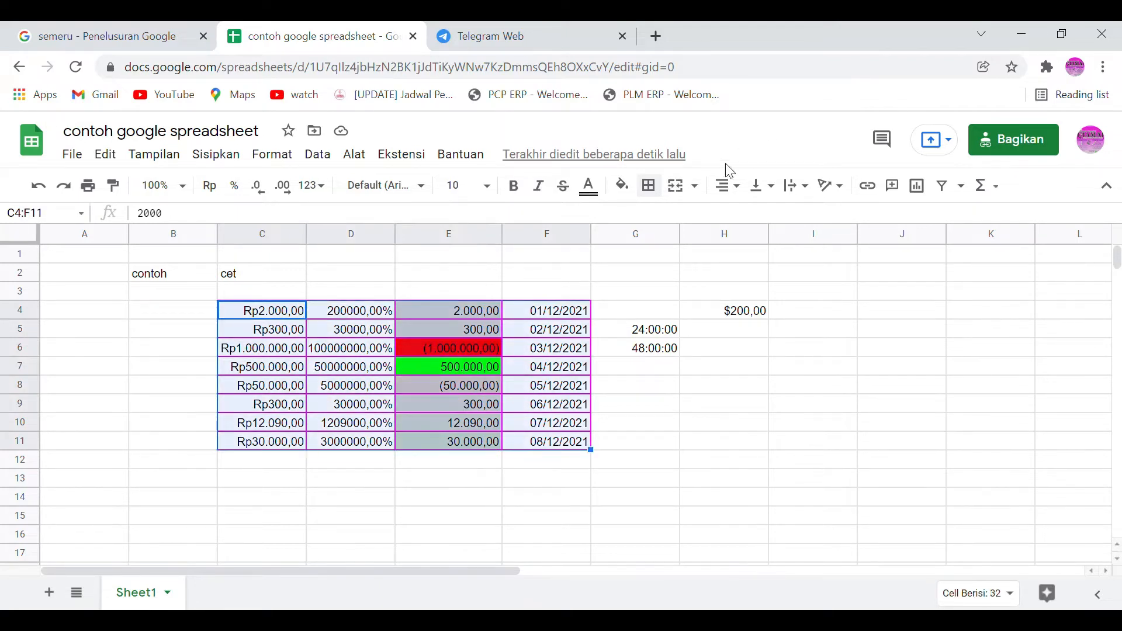
left_click(648, 186)
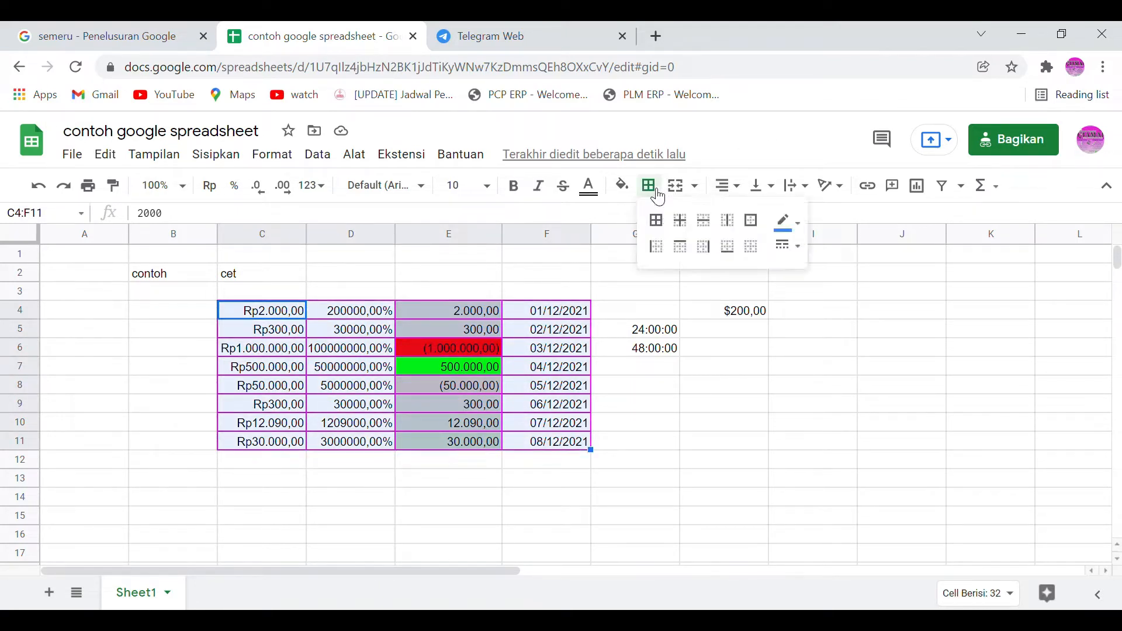
left_click(797, 246)
left_click(656, 192)
left_click(658, 193)
left_click(657, 221)
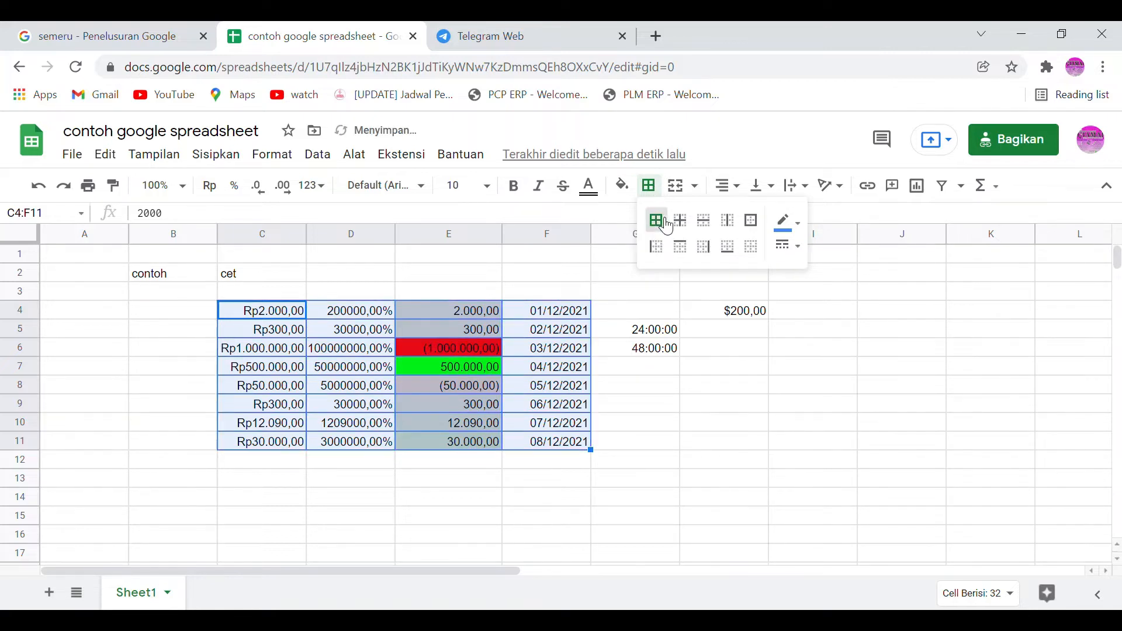
Step: Try to merge the empty cells in the range H8:K10 and dismiss the resulting dialog
left_click(500, 311)
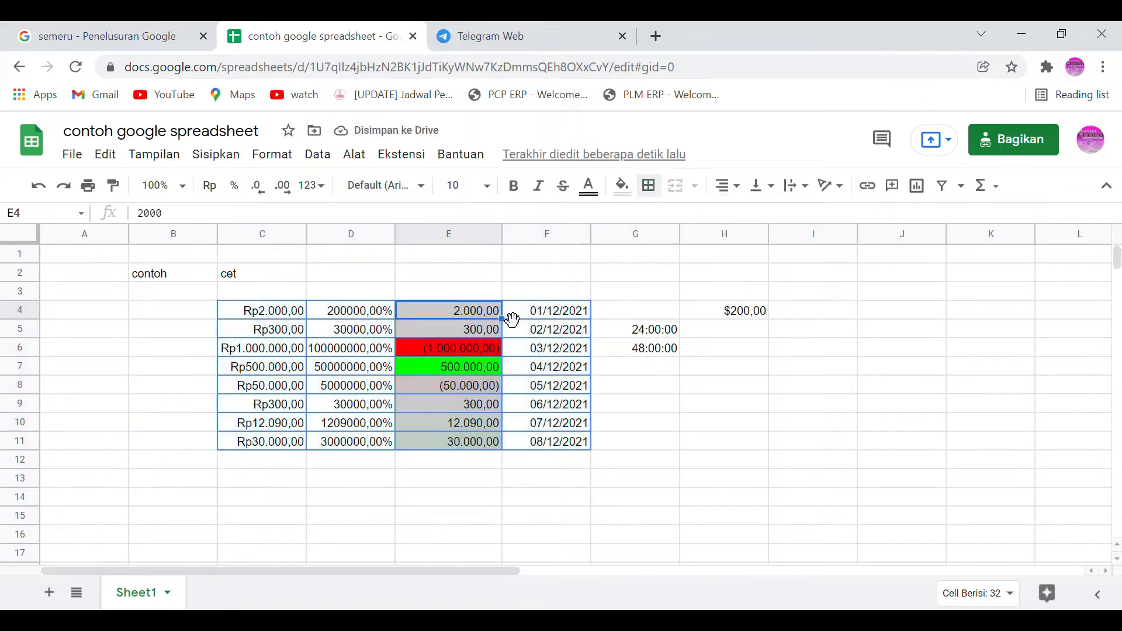
left_click(556, 333)
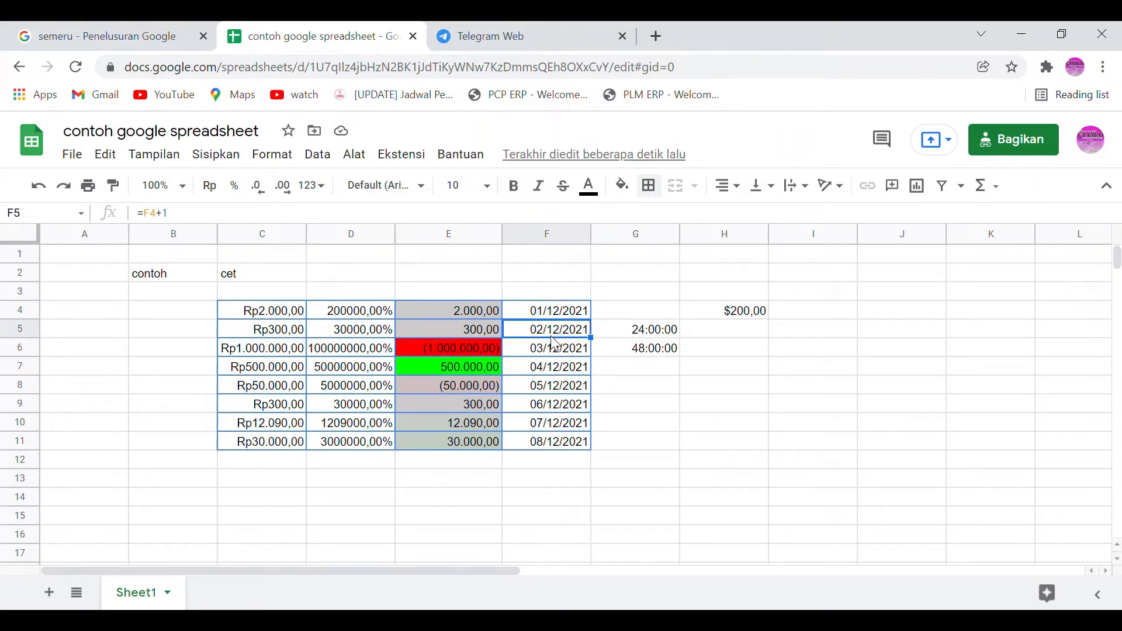
key("Up")
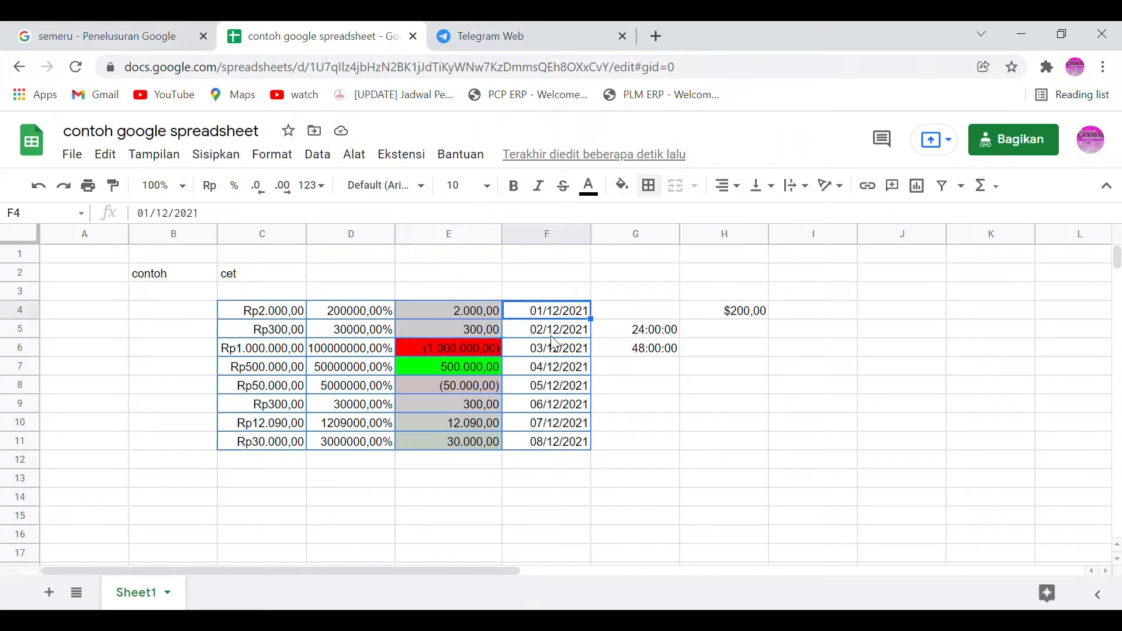
key("Right")
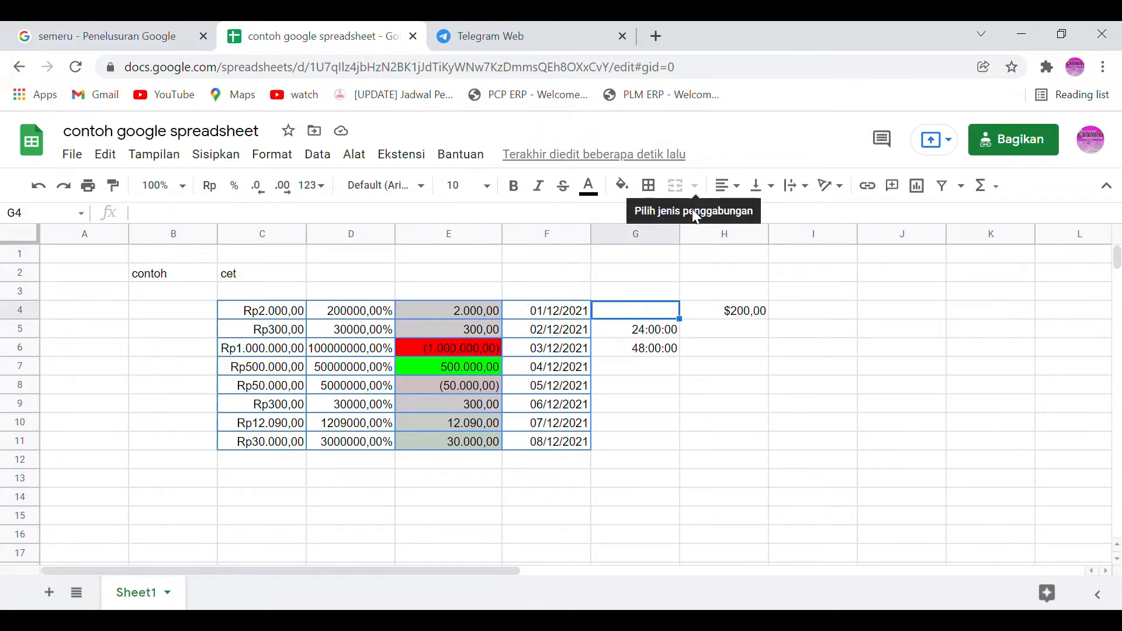
key("Down")
key("Down")
key("Down")
key("Down")
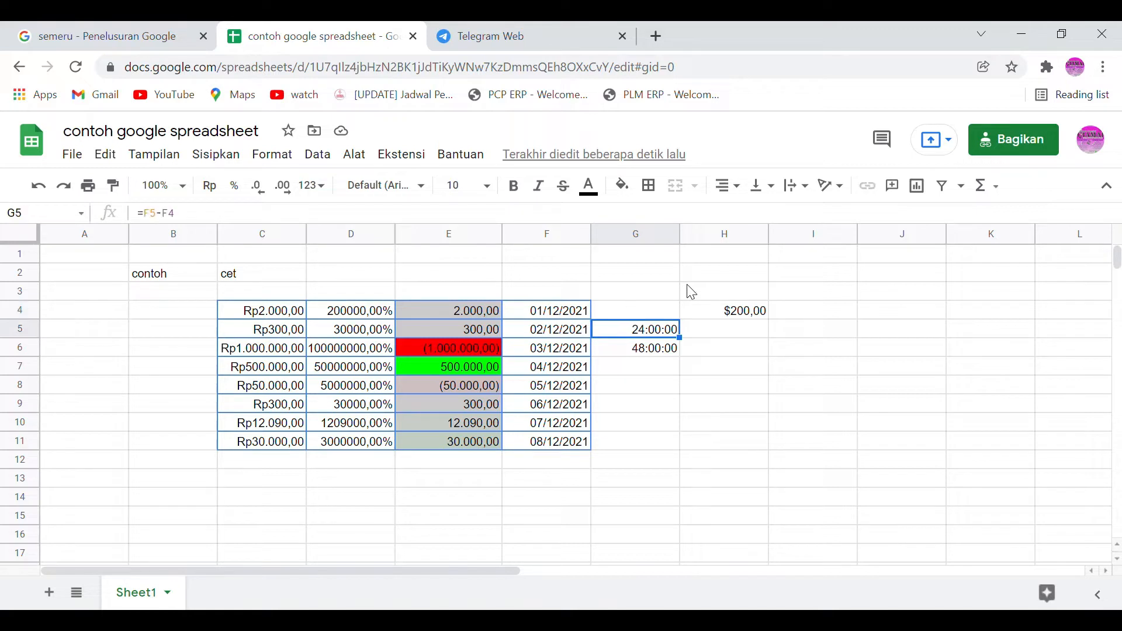
key("Right")
key("shift+Right")
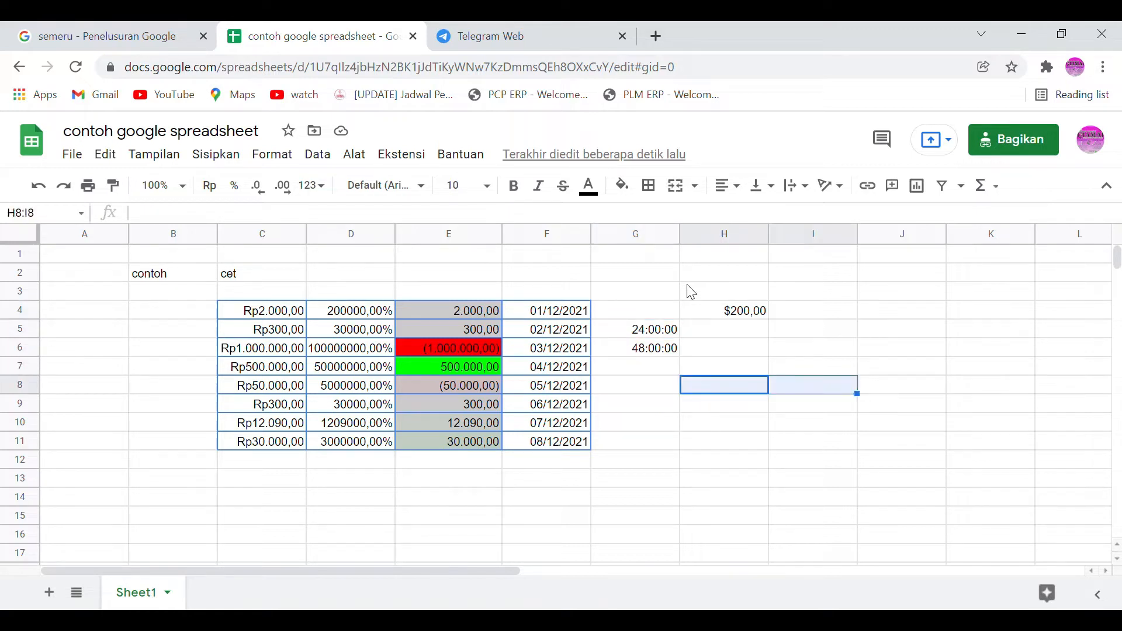
key("shift+Down")
key("shift+Right")
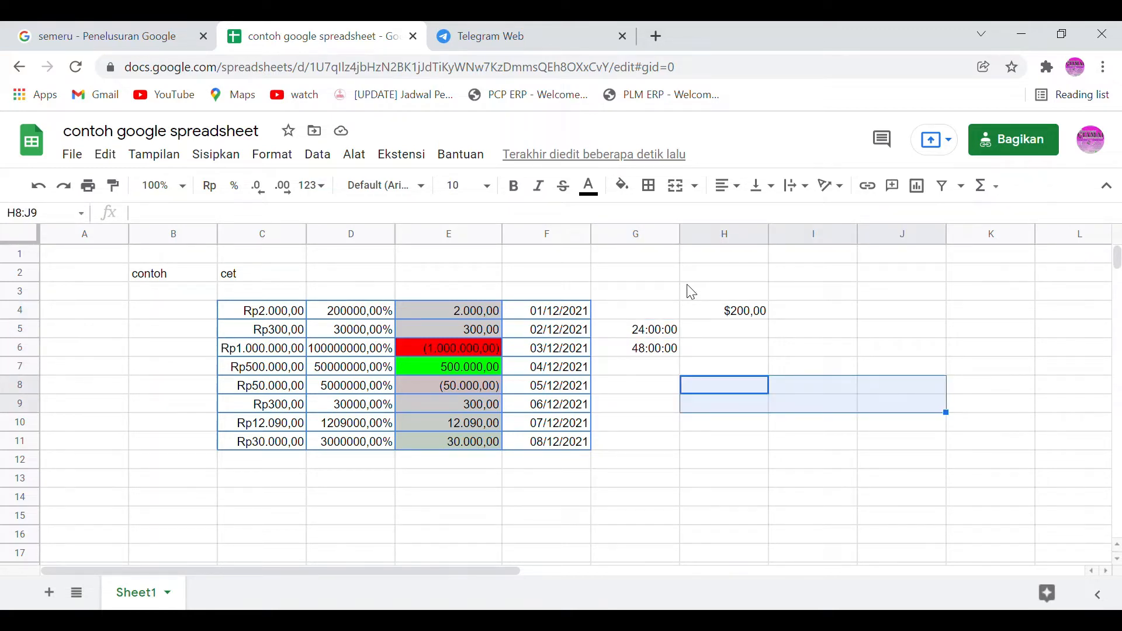
key("shift+Right")
key("shift+Down")
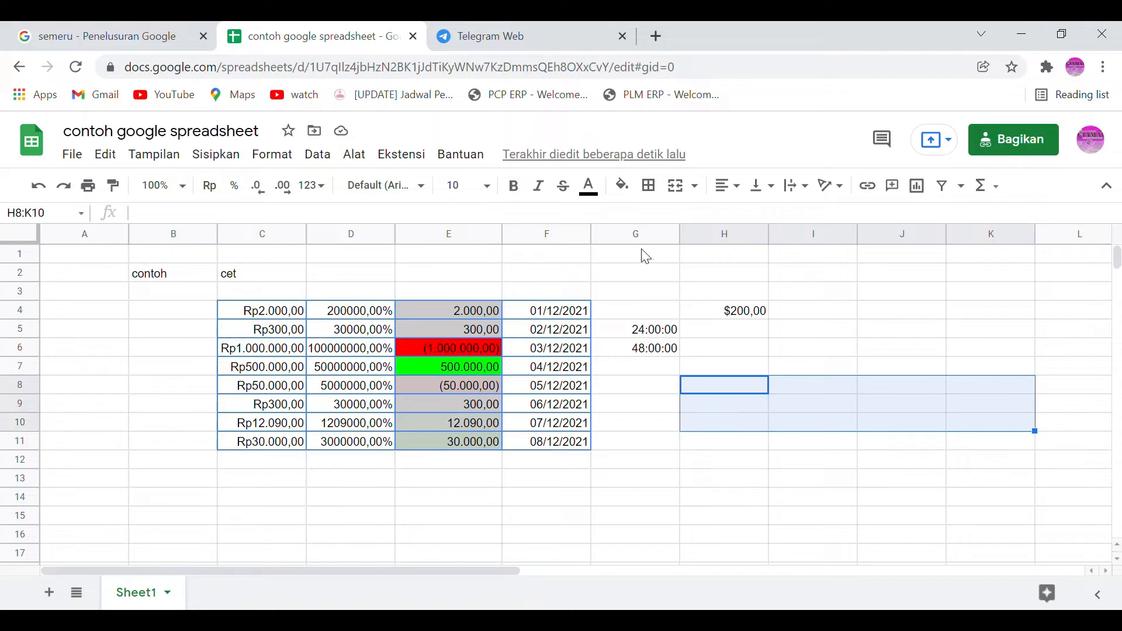
left_click(696, 187)
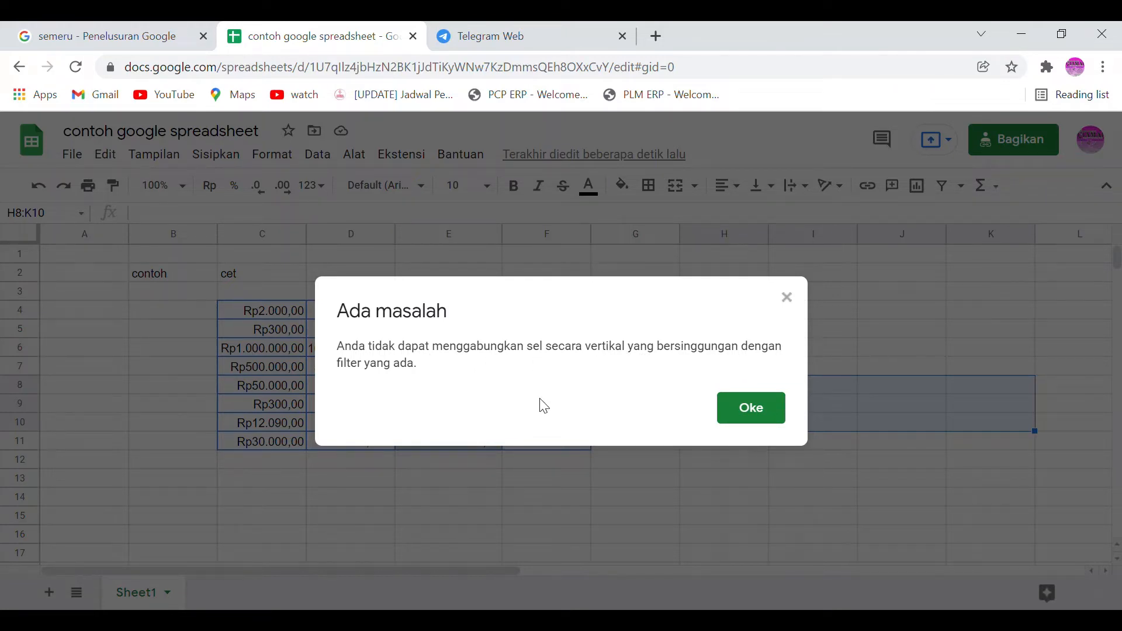
left_click(741, 413)
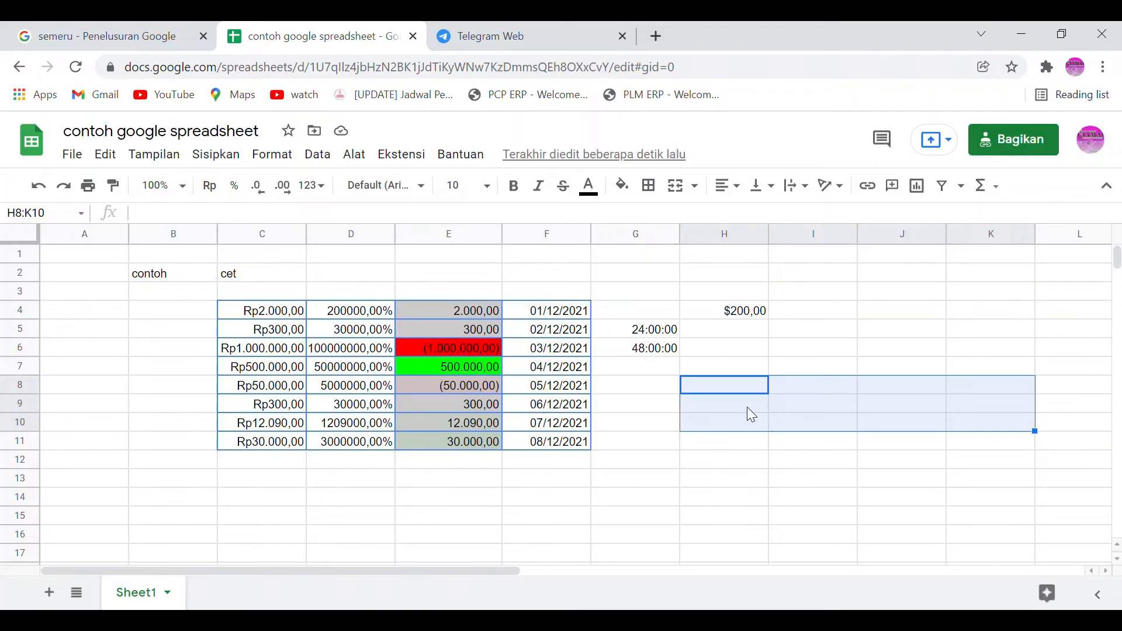
Step: Check which filter views exist in the sheet and leave them unapplied
left_click(748, 407)
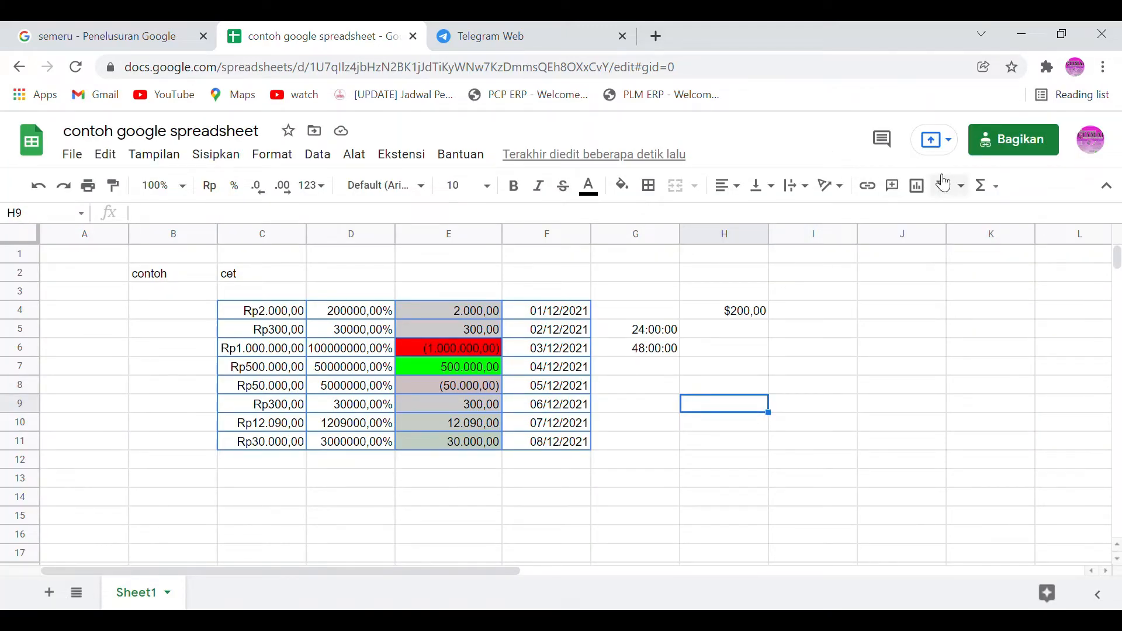
left_click(961, 187)
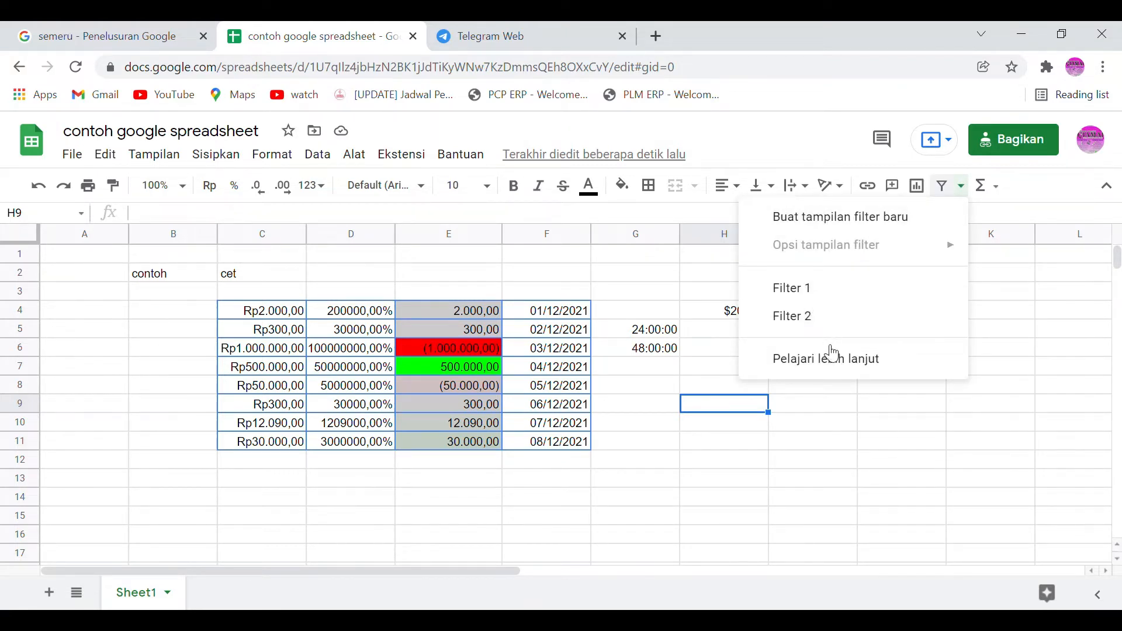
left_click(869, 460)
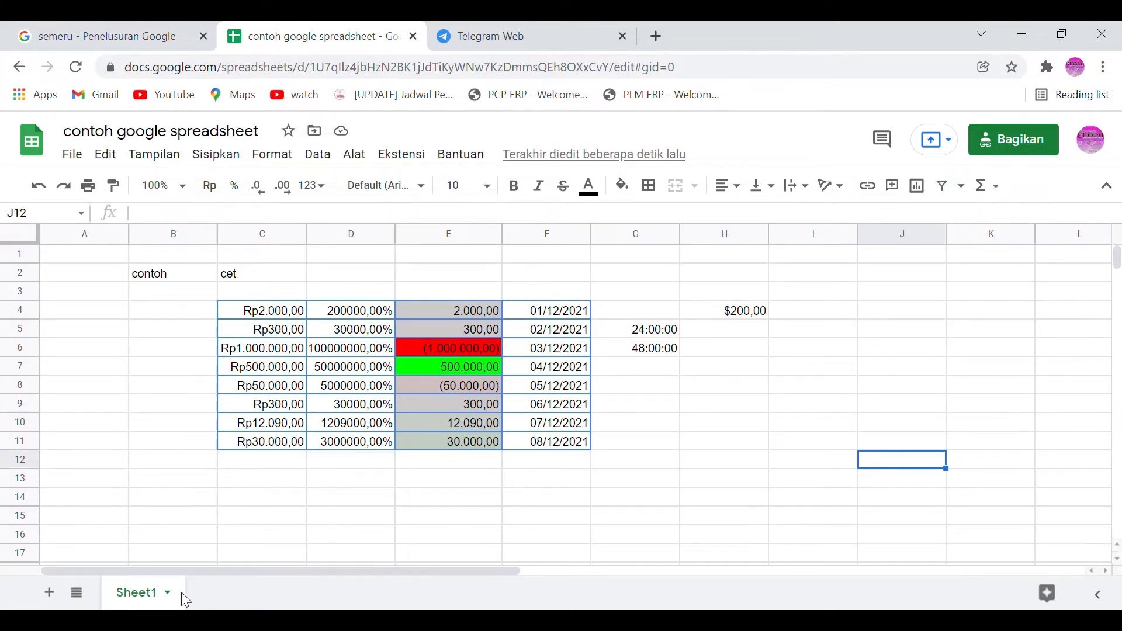
Step: Add a second blank sheet to the spreadsheet
left_click(49, 593)
left_click(286, 222)
left_click(127, 329)
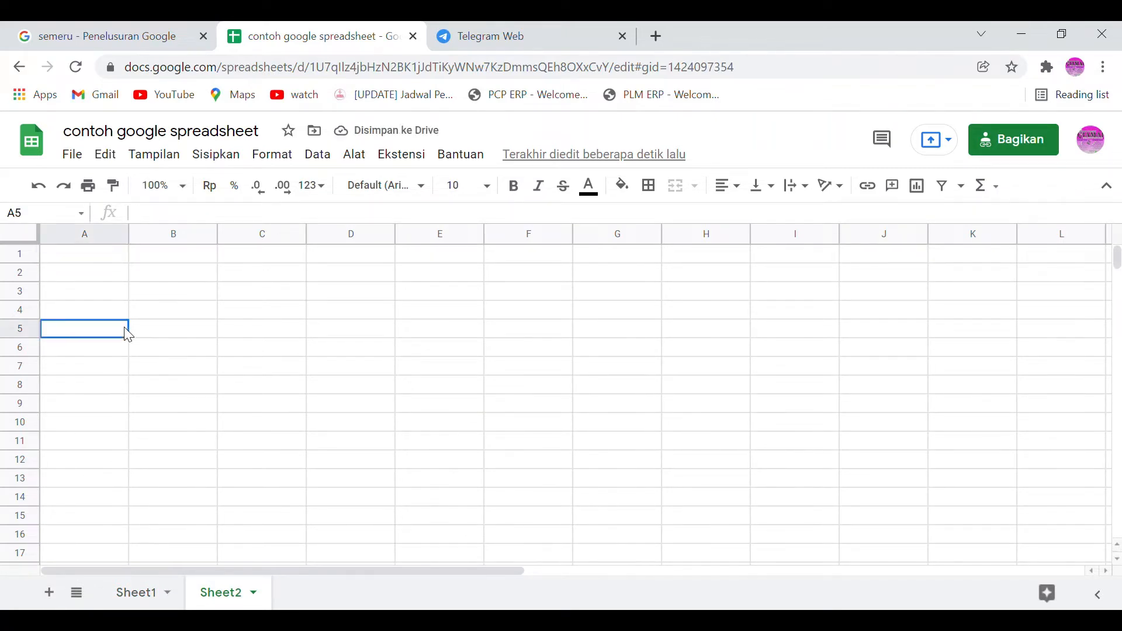
Step: Merge all cells in the range B5:E10 of the new sheet into one block
key("Right")
key("shift+Right")
key("shift+Right")
key("shift+Right")
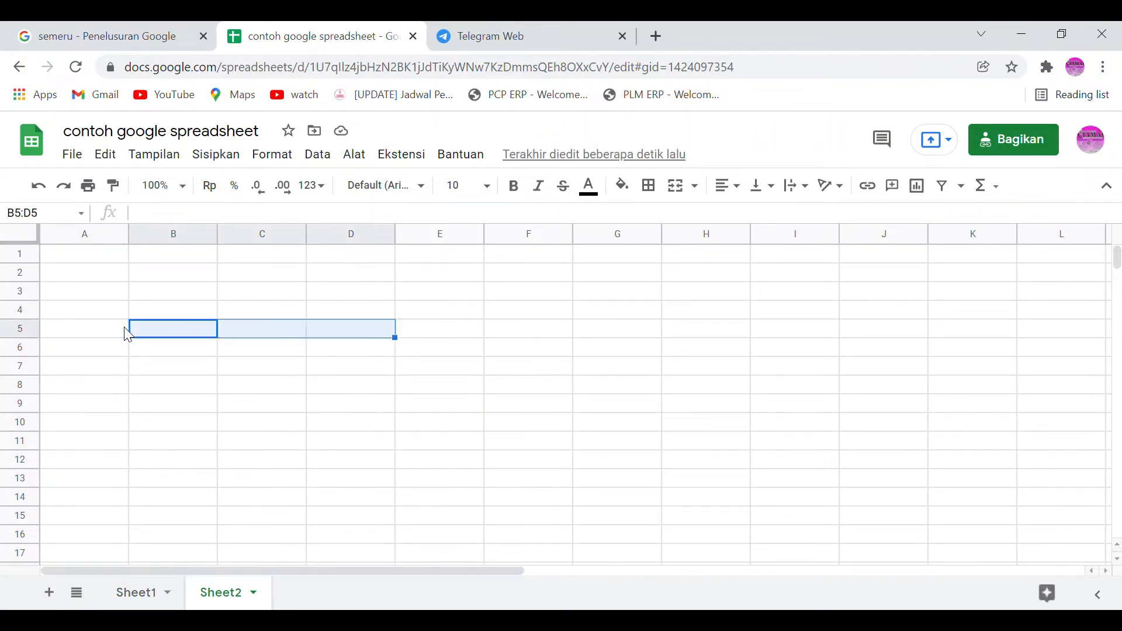
key("shift+Down")
key("shift+Down")
key("shift+Down")
key("shift+Down")
key("shift+Down")
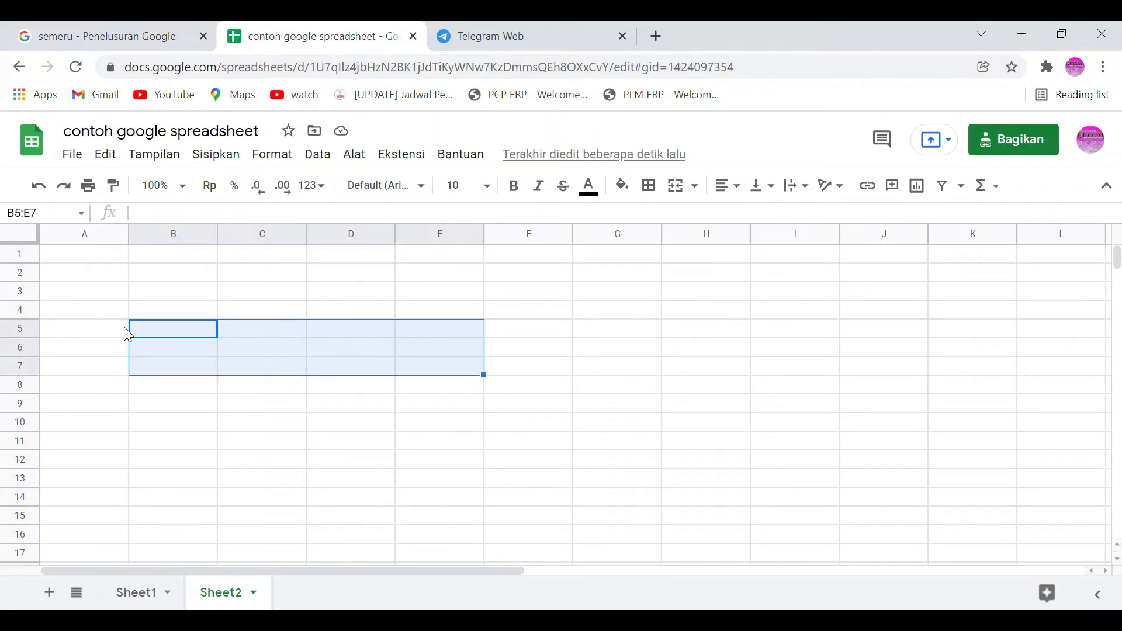
left_click(701, 193)
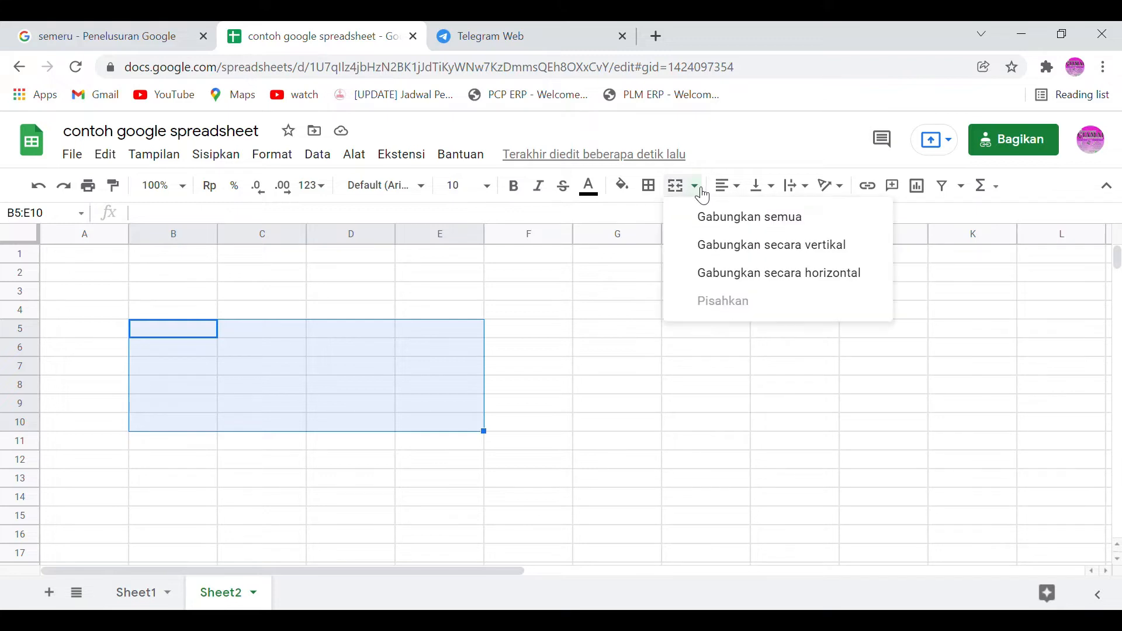
left_click(751, 228)
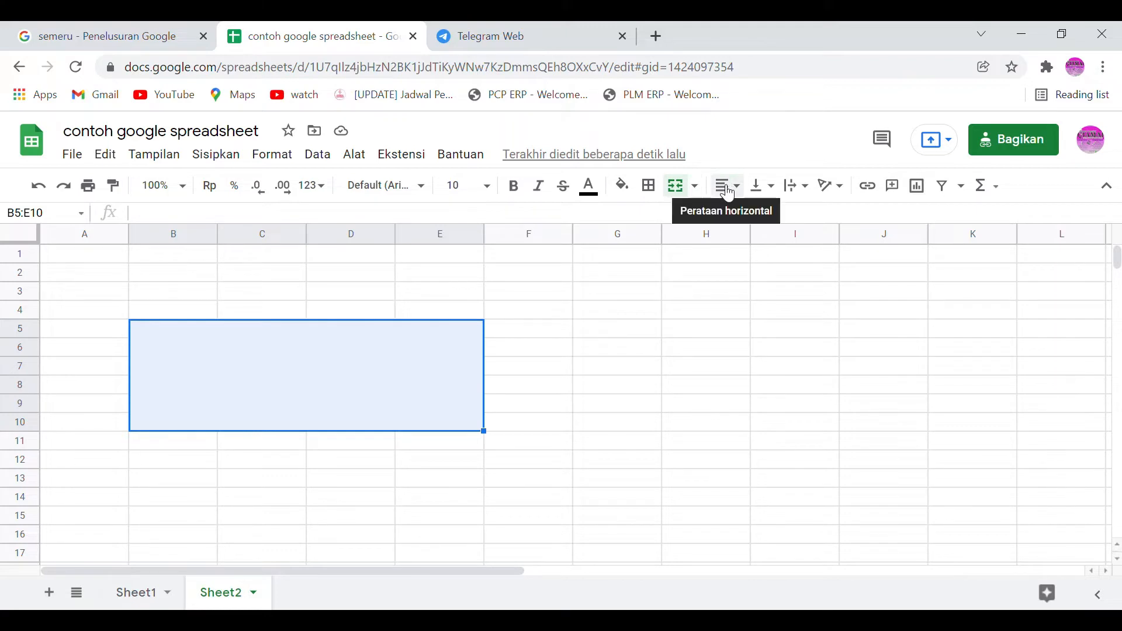
Step: Apply all borders to the merged block B5:E10 in the current blue border colour
left_click(261, 377)
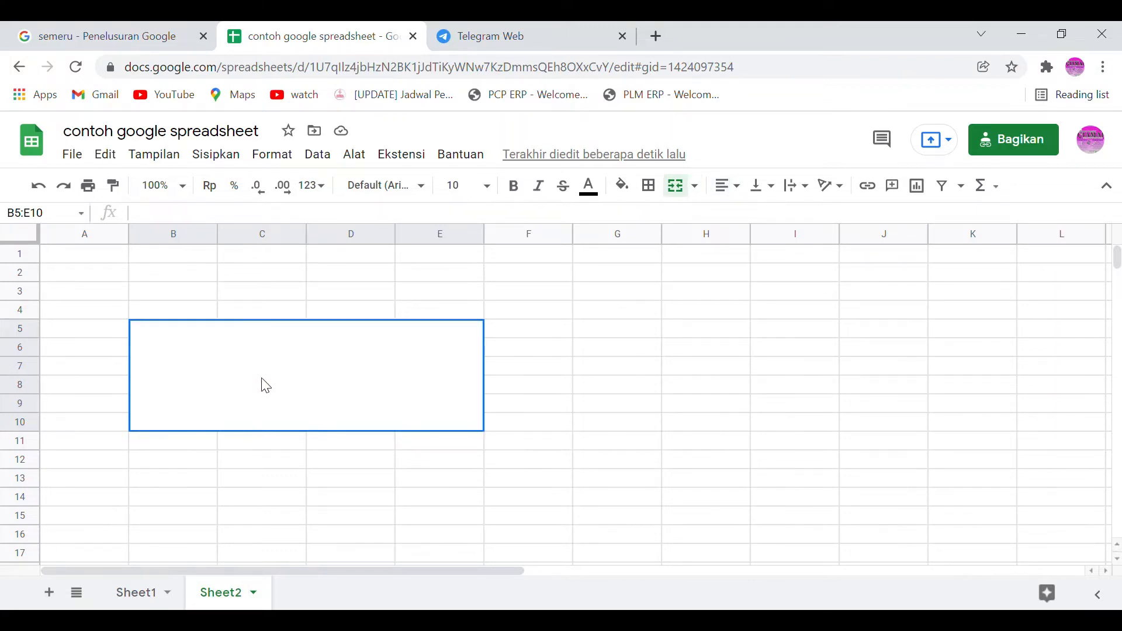
key("Up")
key("Down")
left_click(654, 188)
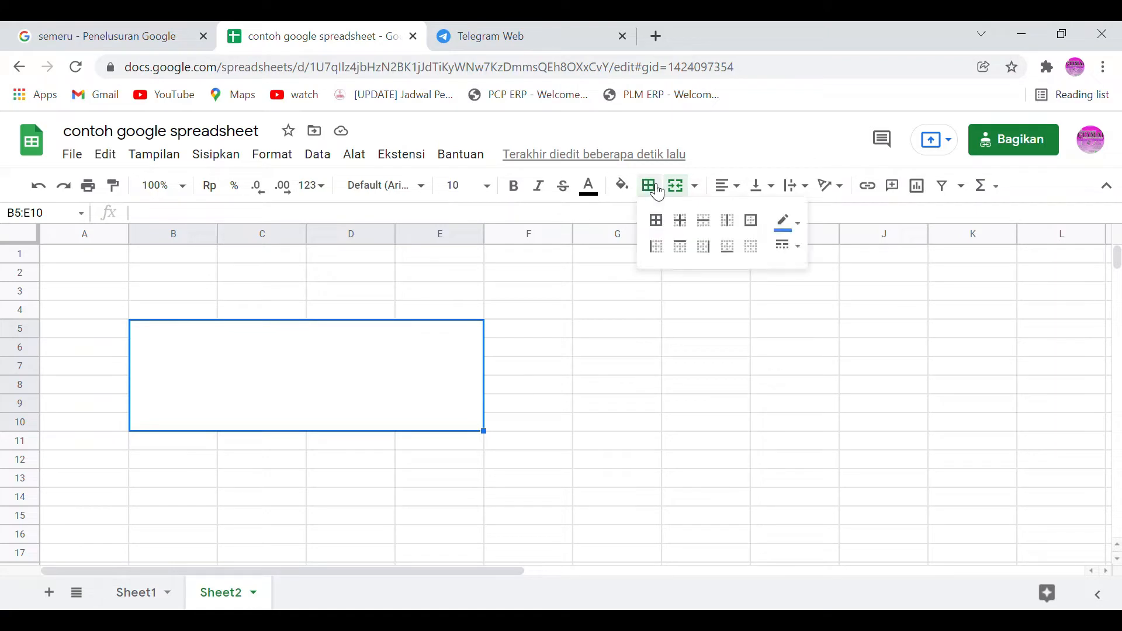
left_click(656, 221)
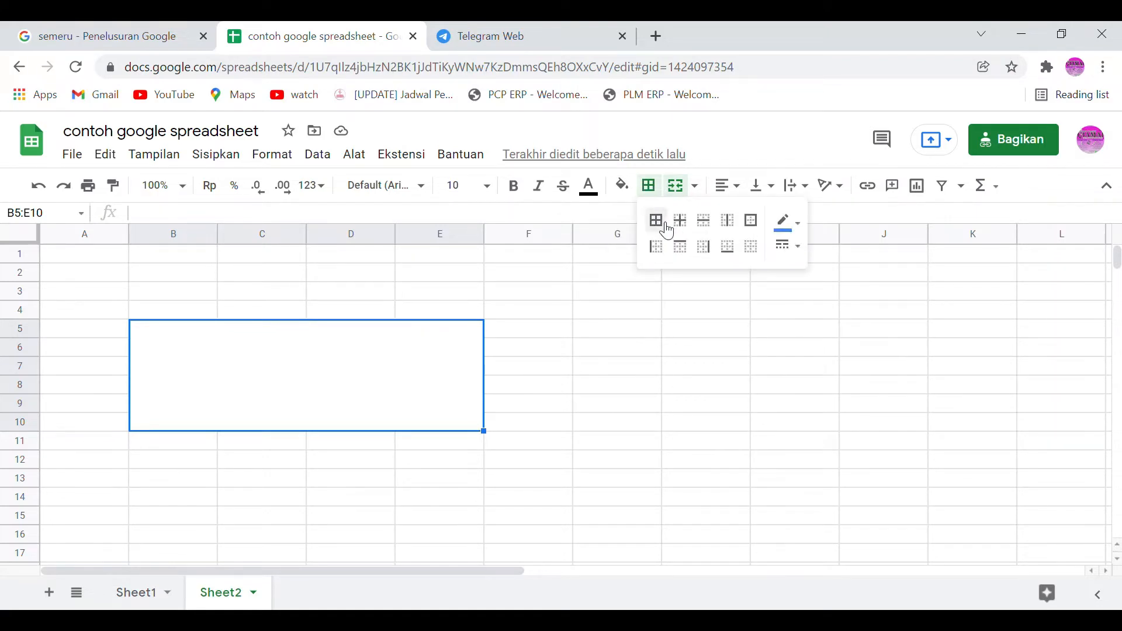
left_click(608, 373)
key("Up")
key("Left")
key("Left")
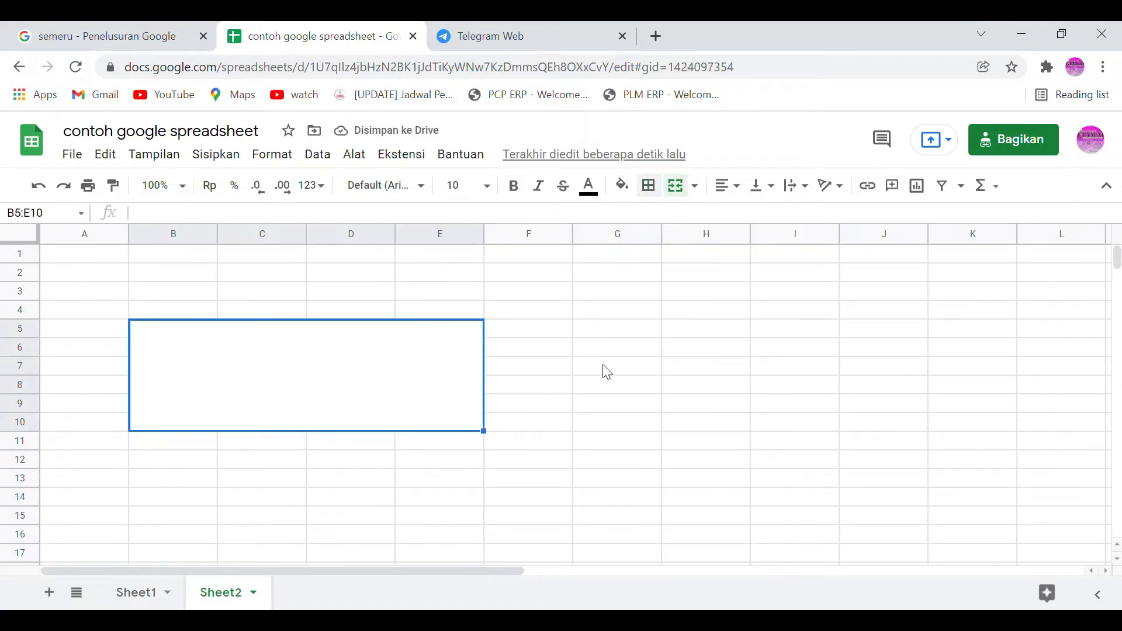
key("Up")
key("Down")
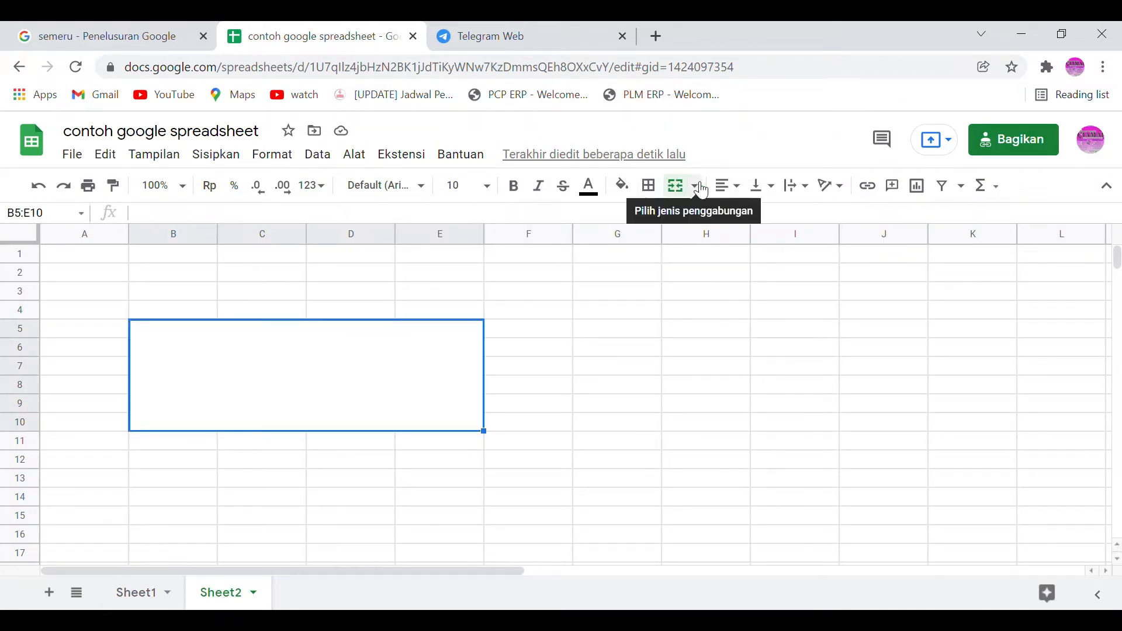
Step: Copy the merged block B5:E10 to G5 and narrow column F between the two blocks
key("ctrl+c")
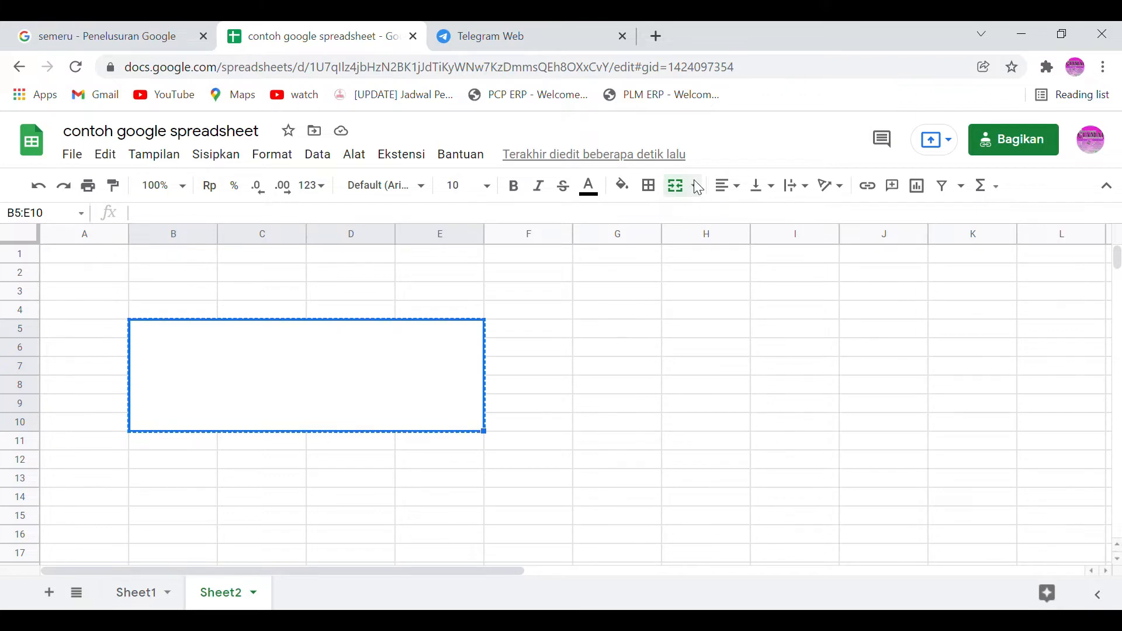
key("Right")
key("Right")
key("Return")
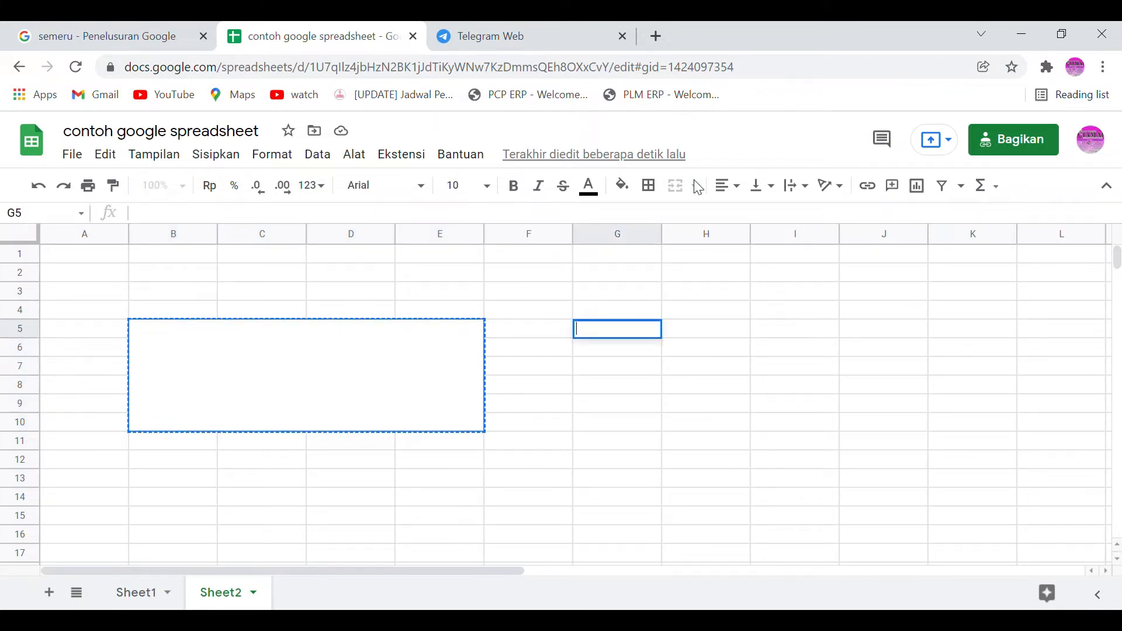
key("Return")
key("Up")
key("ctrl+v")
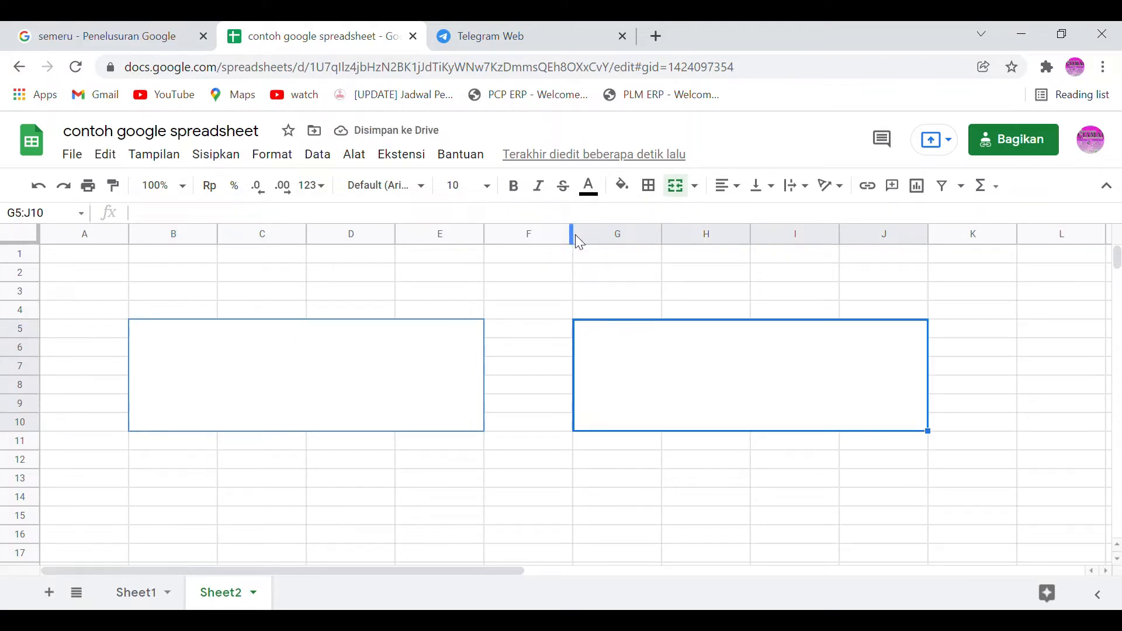
left_click_drag(574, 236, 519, 240)
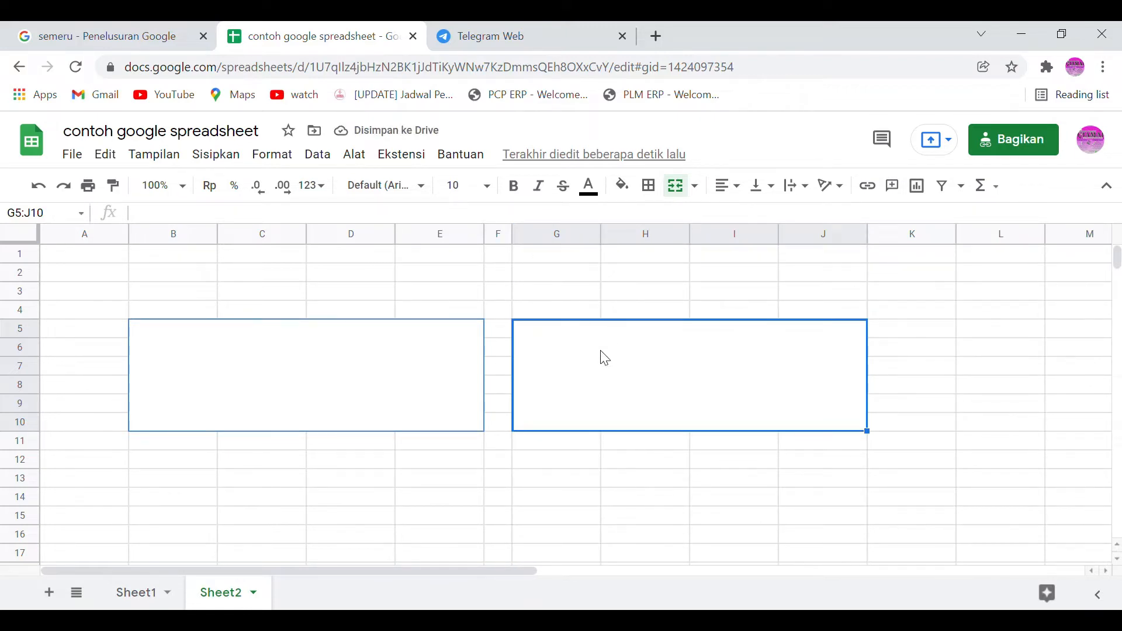
Step: Unmerge the copied block G5:J10 and merge its cells vertically, one merged cell per column
left_click(703, 185)
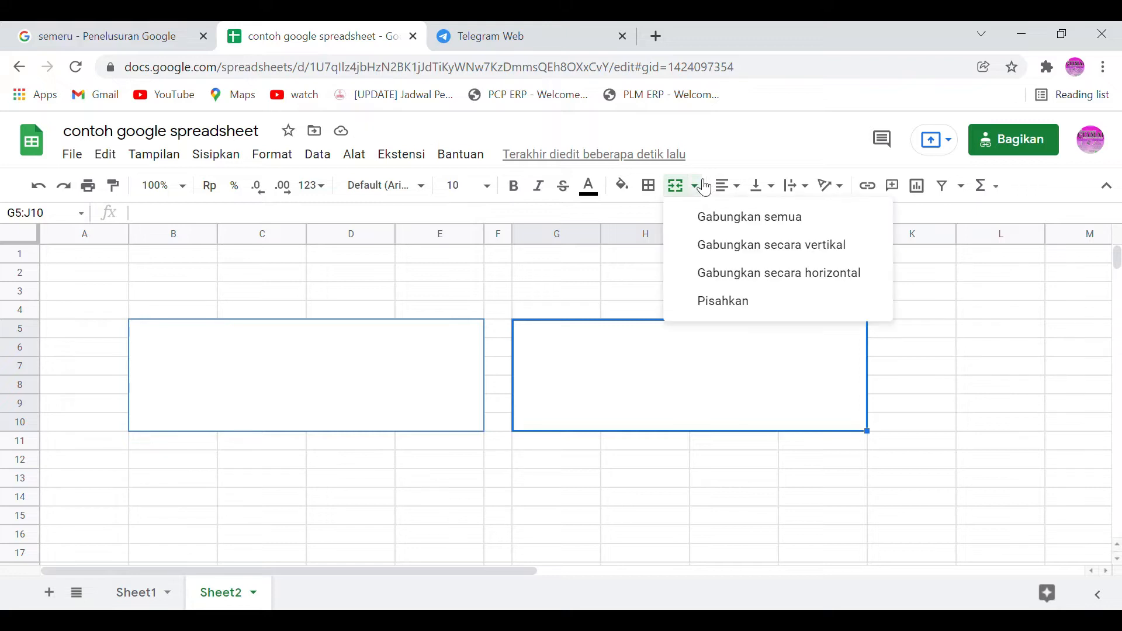
left_click(717, 313)
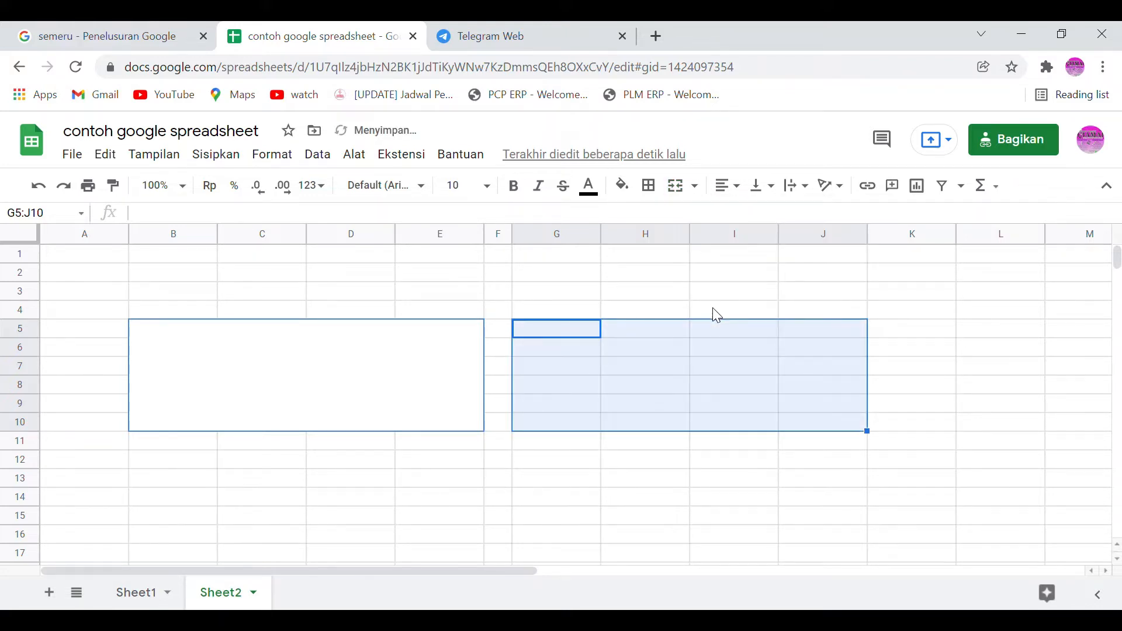
left_click(696, 185)
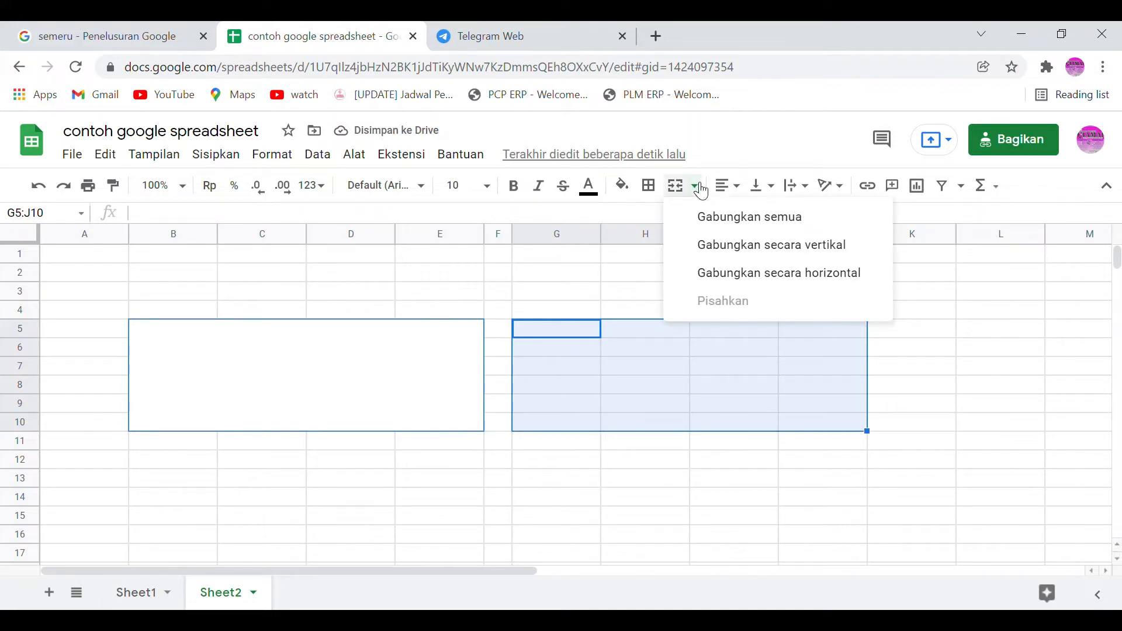
left_click(733, 245)
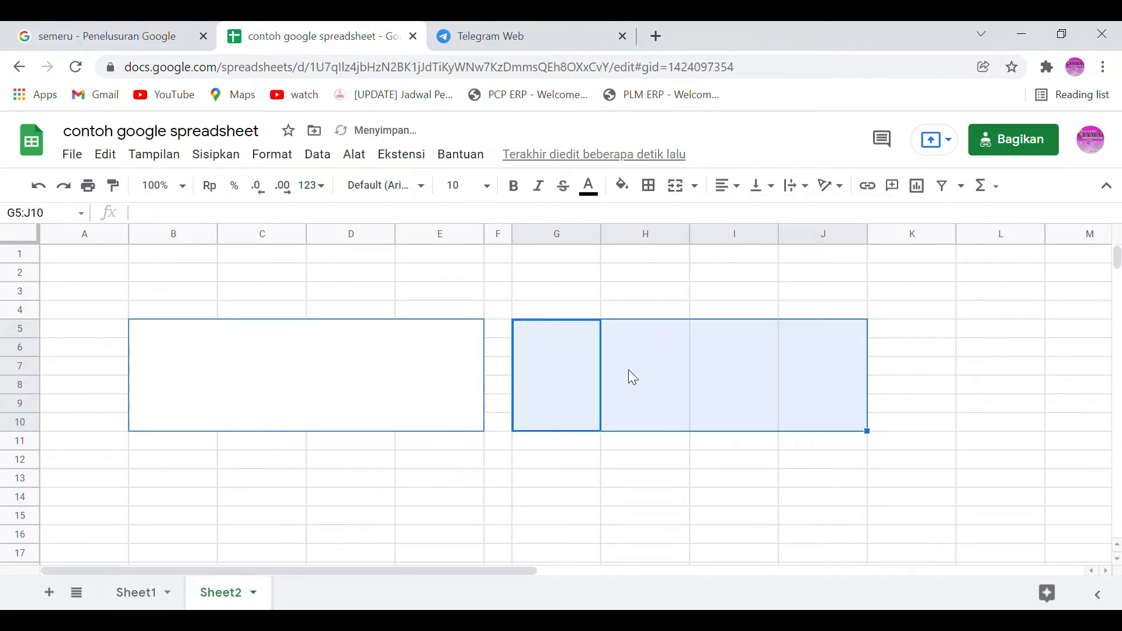
Step: Apply all borders to the vertically merged cells in G5:J10
left_click(651, 188)
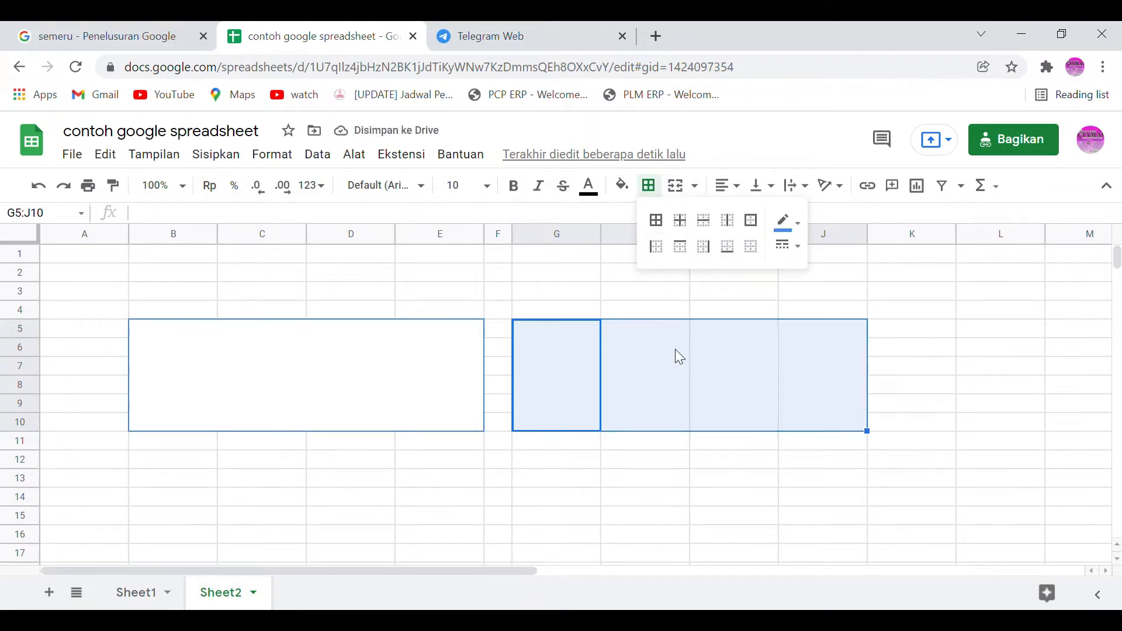
left_click(669, 225)
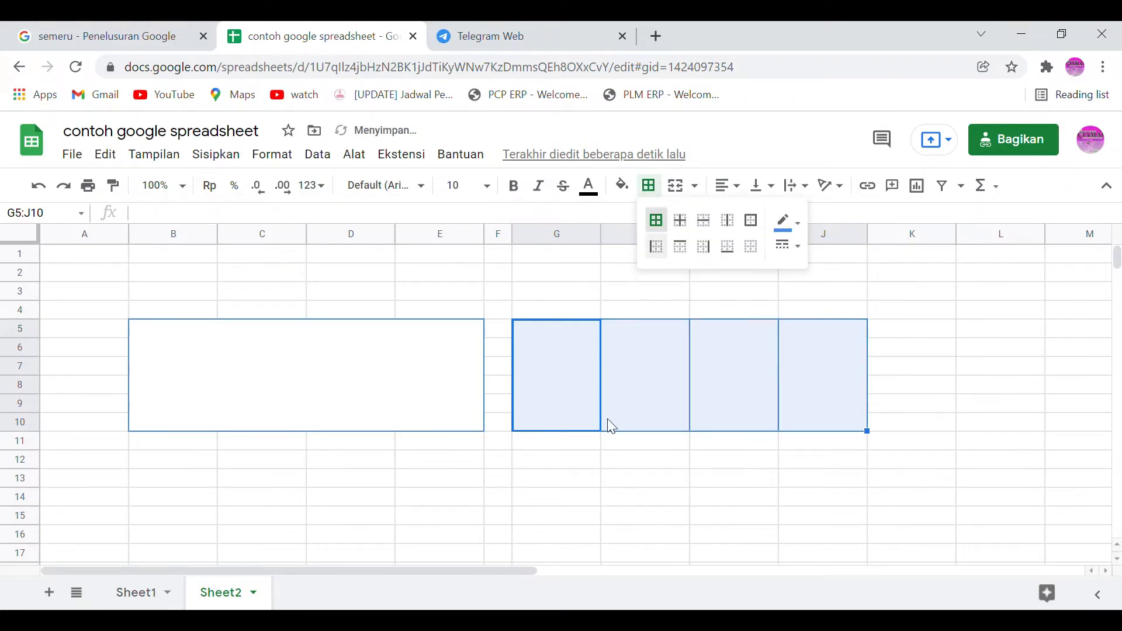
left_click(528, 396)
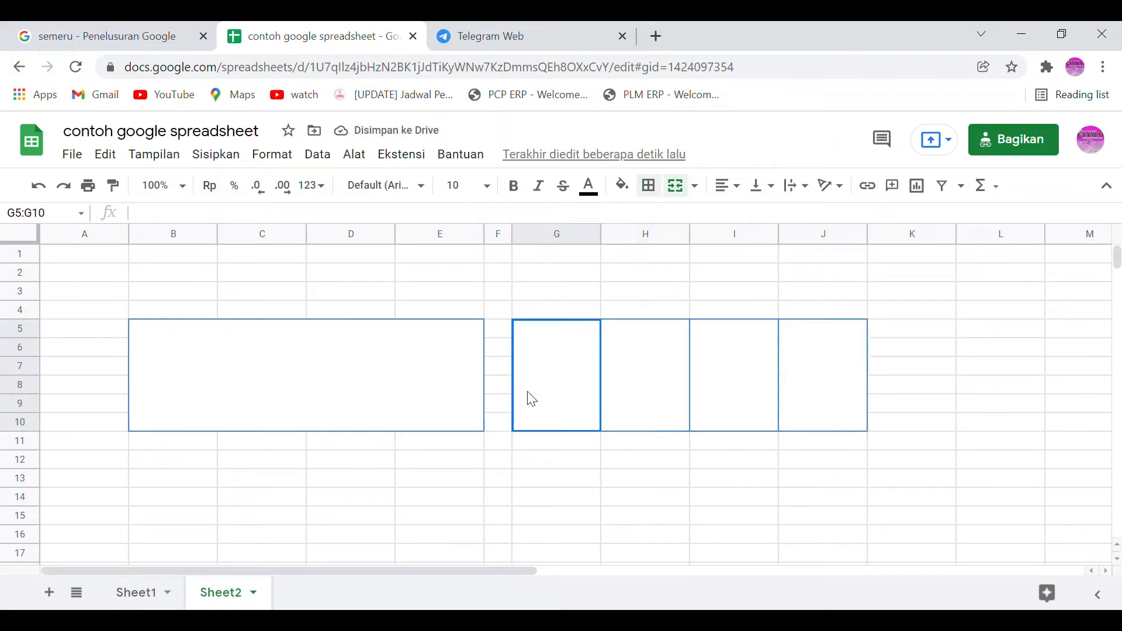
Step: Narrow column A, columns B to E and columns G to J to make the blocks more compact
left_click(413, 422)
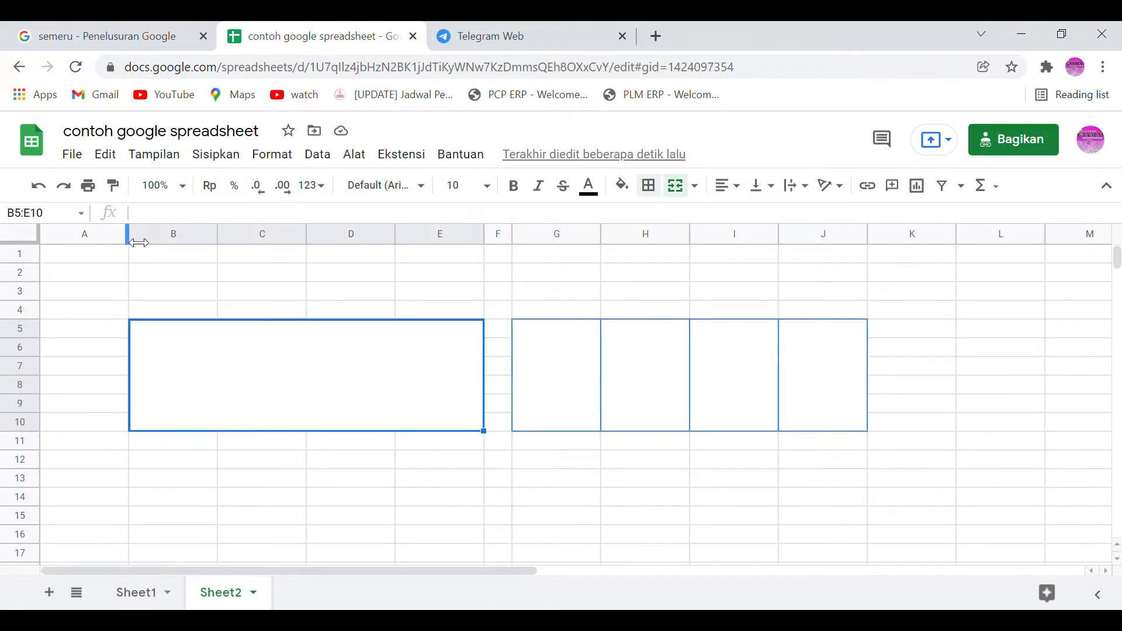
left_click_drag(139, 243, 66, 242)
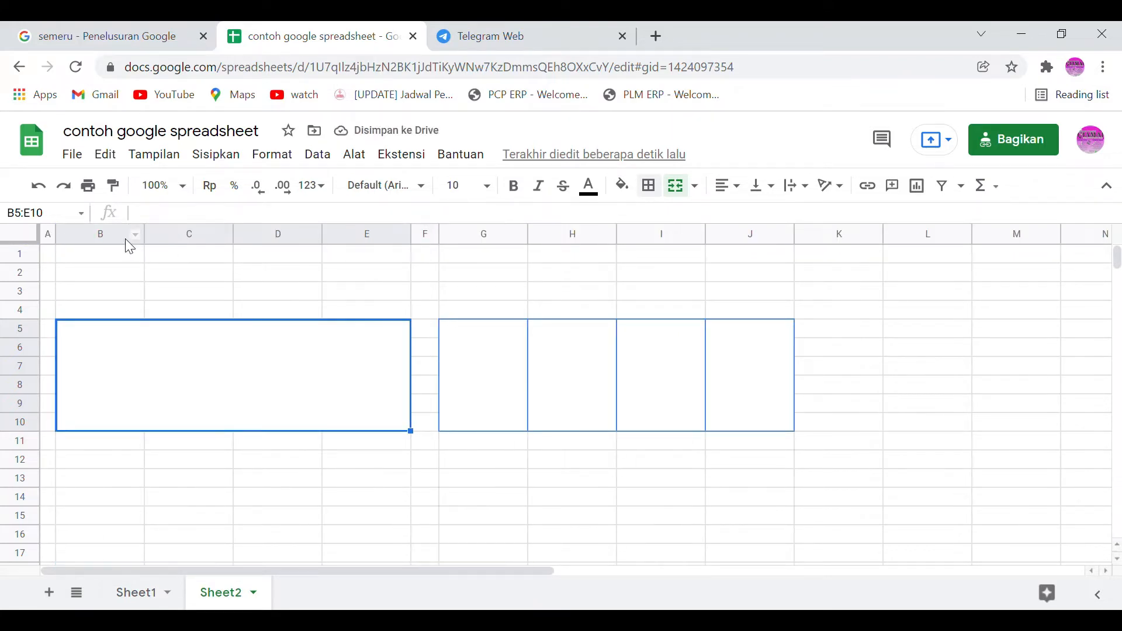
mouse_move(127, 241)
left_mouse_down()
mouse_move(373, 258)
mouse_move(412, 238)
mouse_move(361, 240)
left_mouse_up()
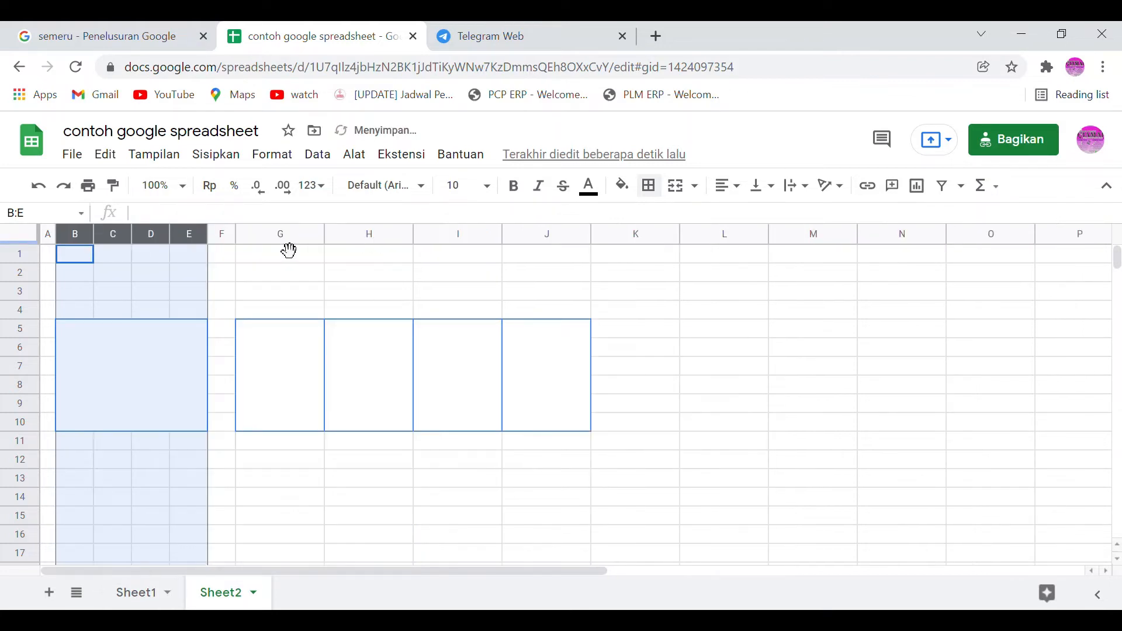
left_click_drag(281, 239, 556, 239)
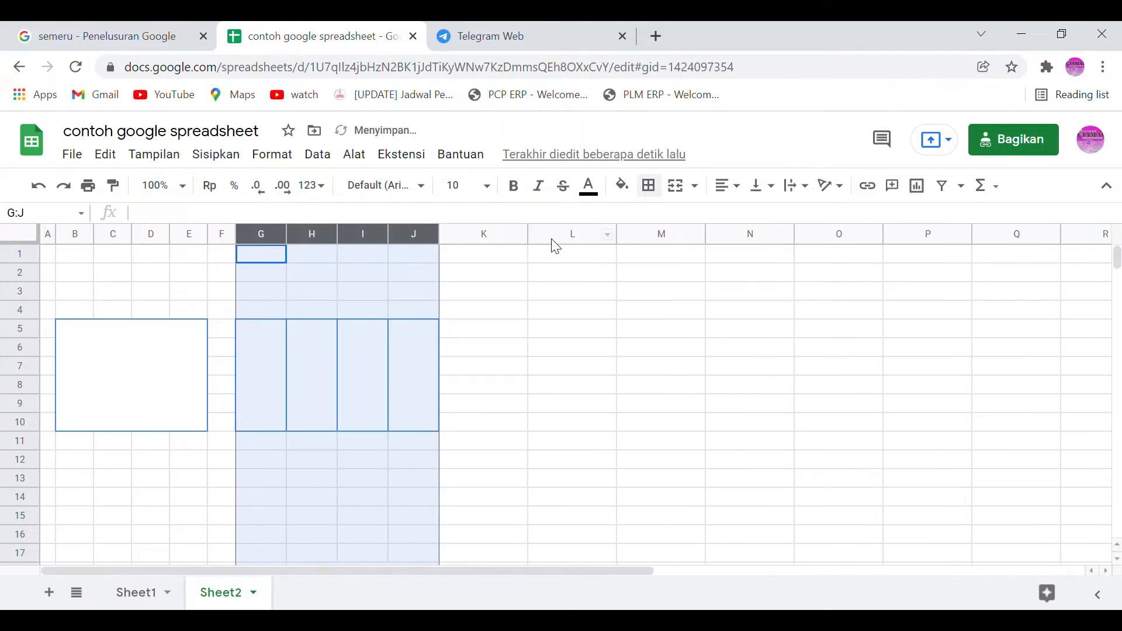
left_click(342, 383)
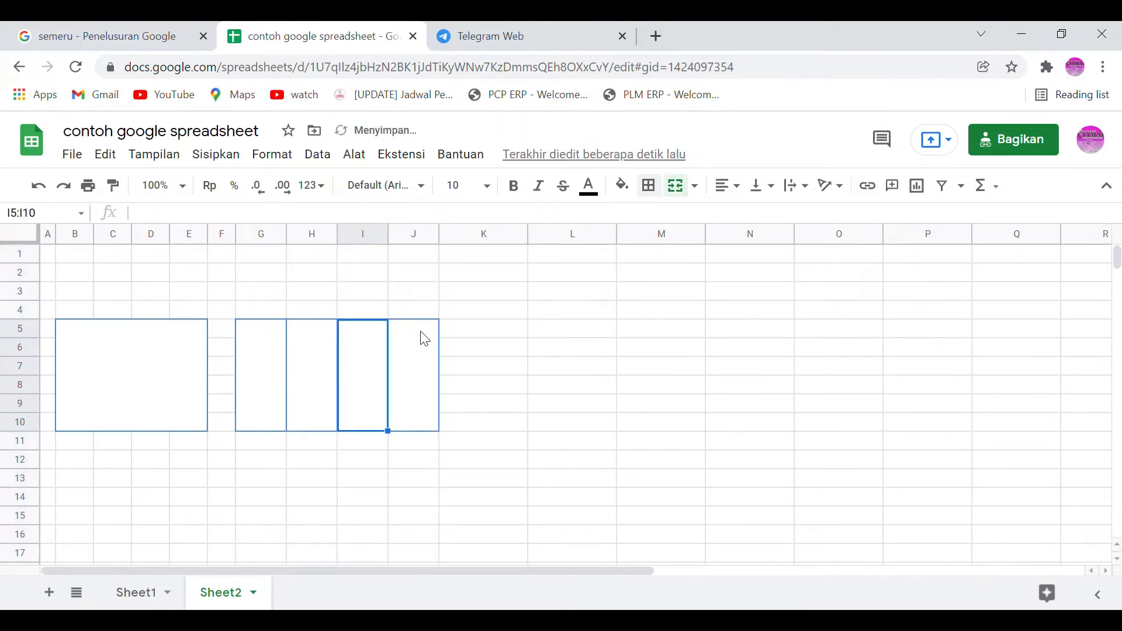
Step: Copy the fully merged block B5:E10 and paste it at L5
left_click(119, 411)
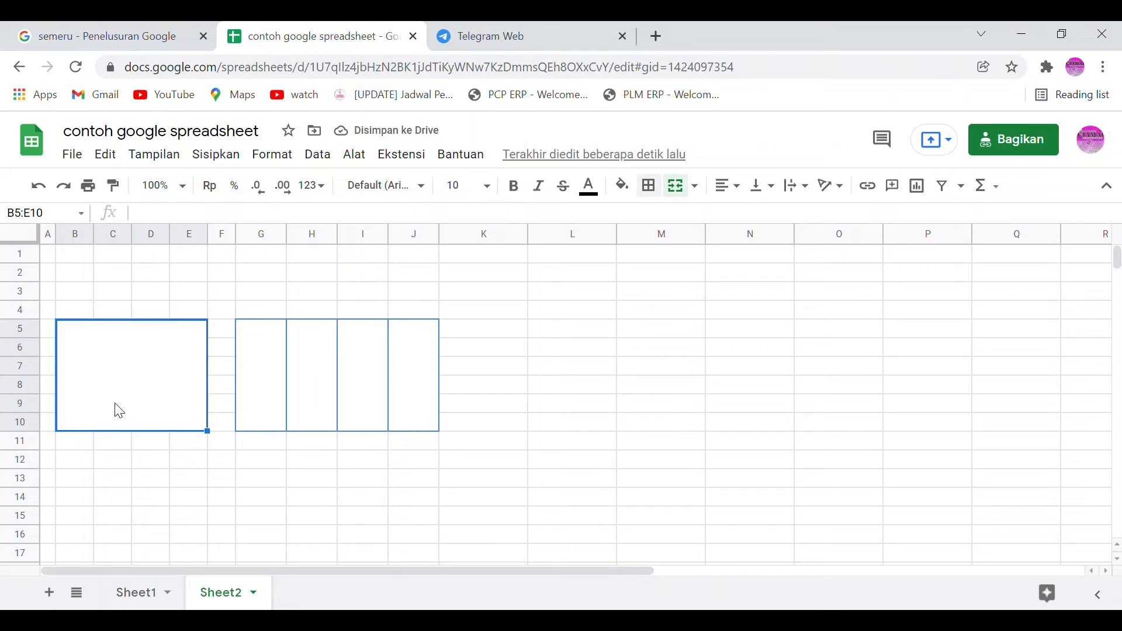
key("ctrl+c")
key("Right")
key("Right")
key("Right")
key("Right")
key("Right")
key("Right")
key("Right")
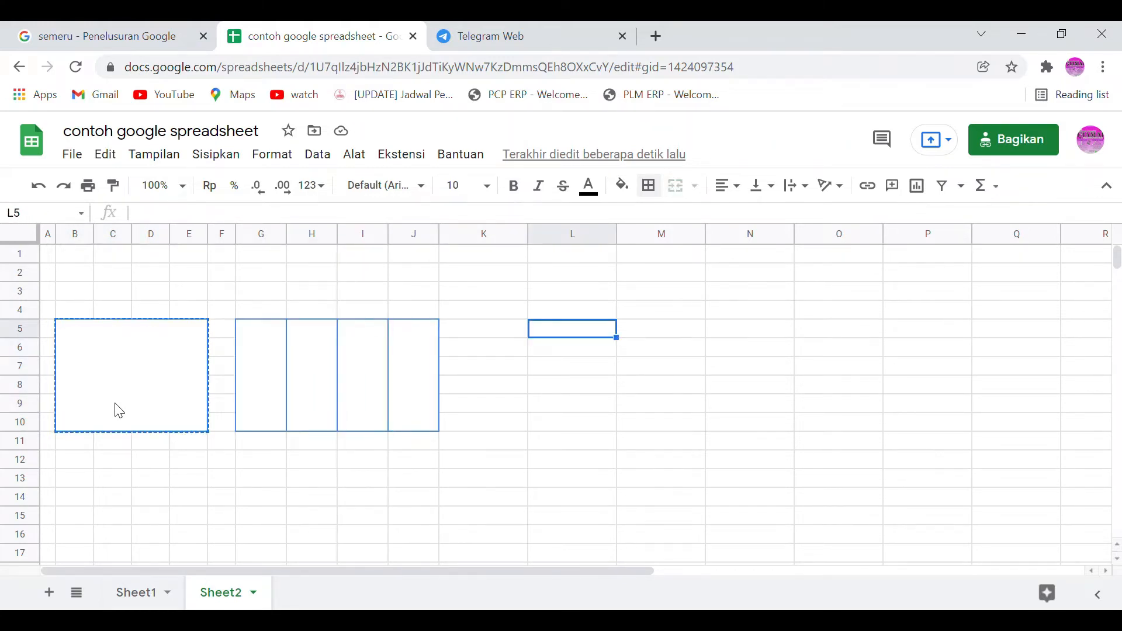
key("ctrl+v")
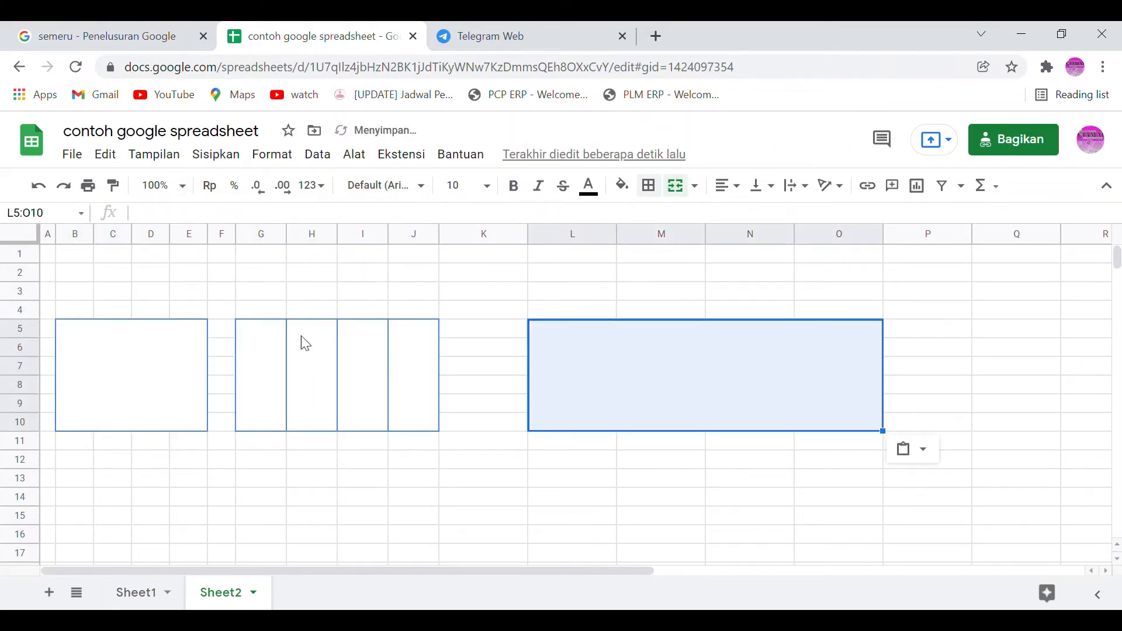
Step: Narrow columns L to O evenly to make the pasted block more compact
left_click(616, 234)
left_click_drag(623, 233, 812, 236)
left_click(555, 313)
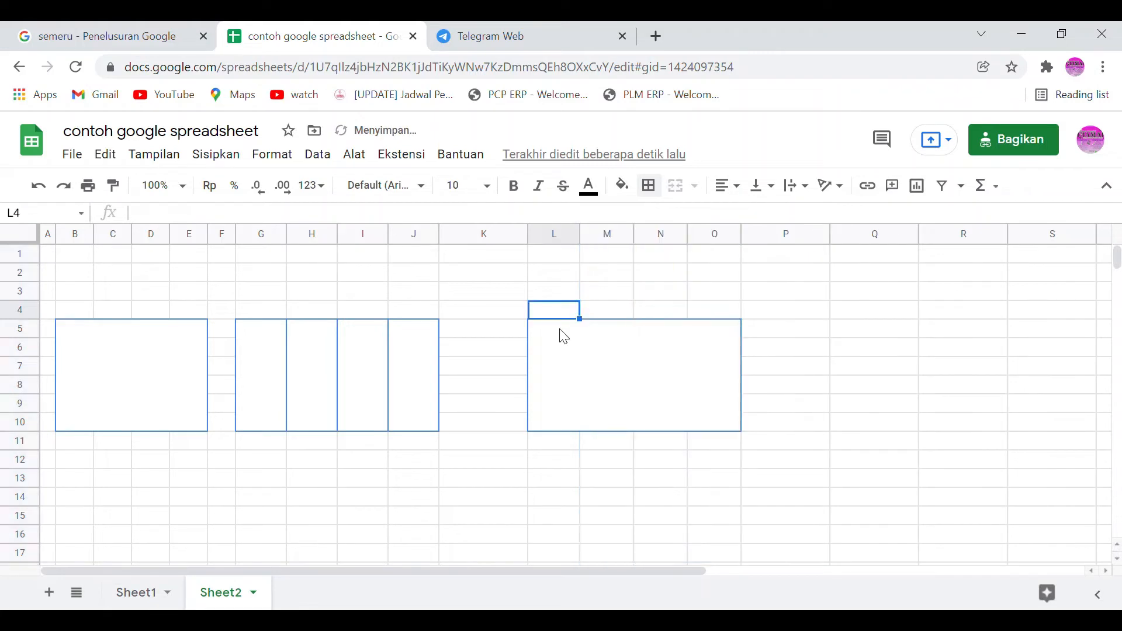
Step: Unmerge the block L5:O10 and merge its cells horizontally, one merged cell per row
left_click(561, 336)
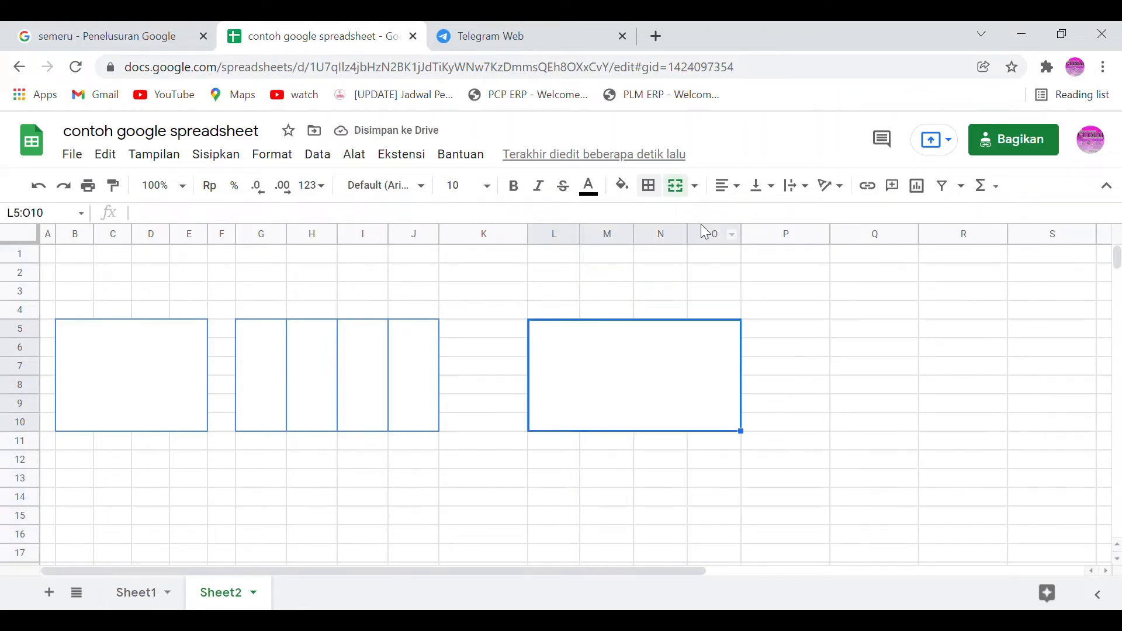
left_click(696, 187)
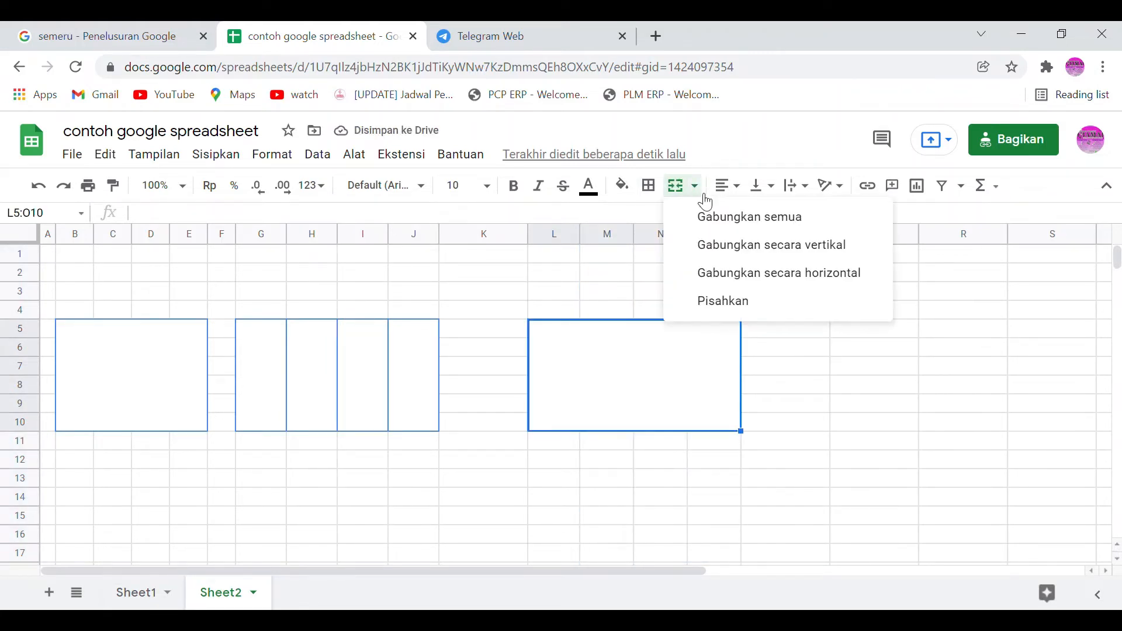
left_click(724, 300)
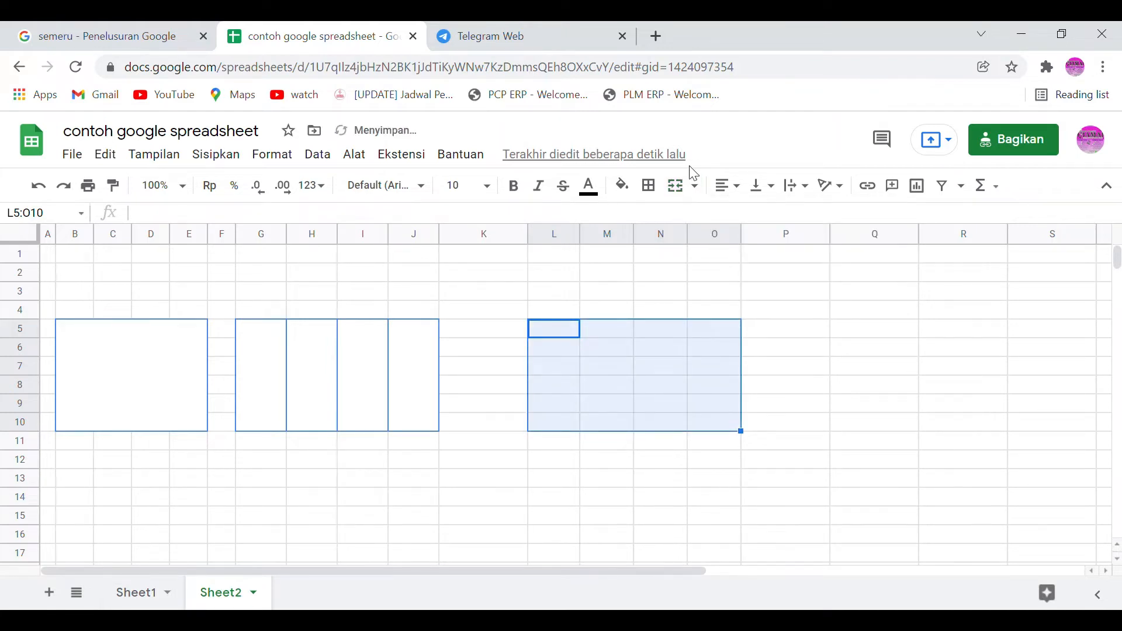
left_click(695, 186)
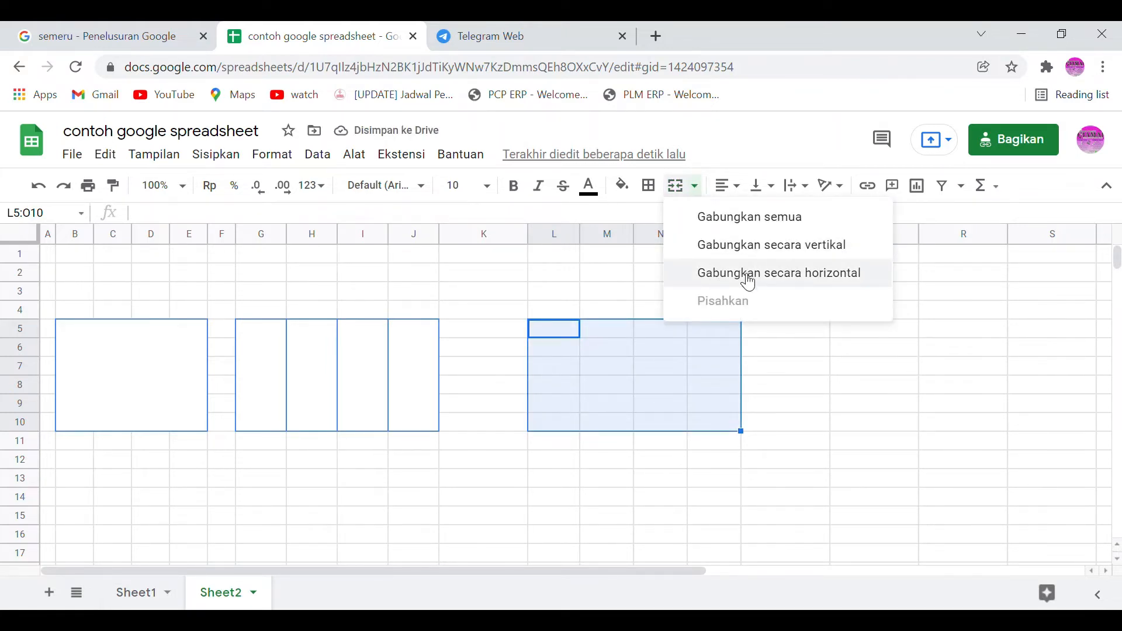
left_click(748, 283)
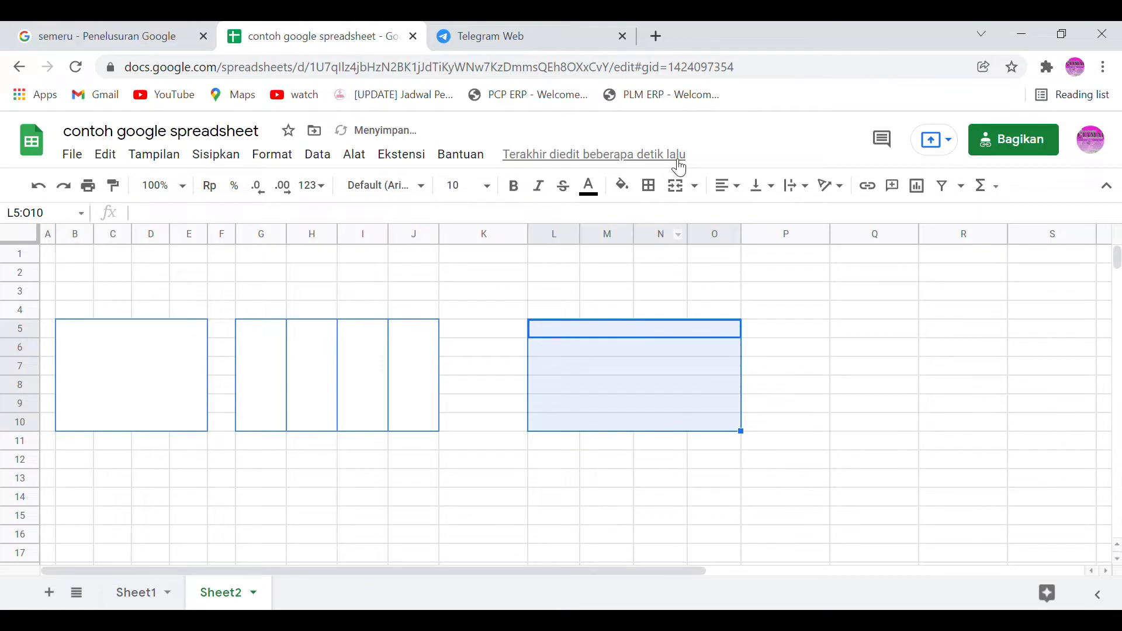
Step: Apply all borders to the horizontally merged block L5:O10 and narrow column K so it sits closer to the vertical block
left_click(653, 188)
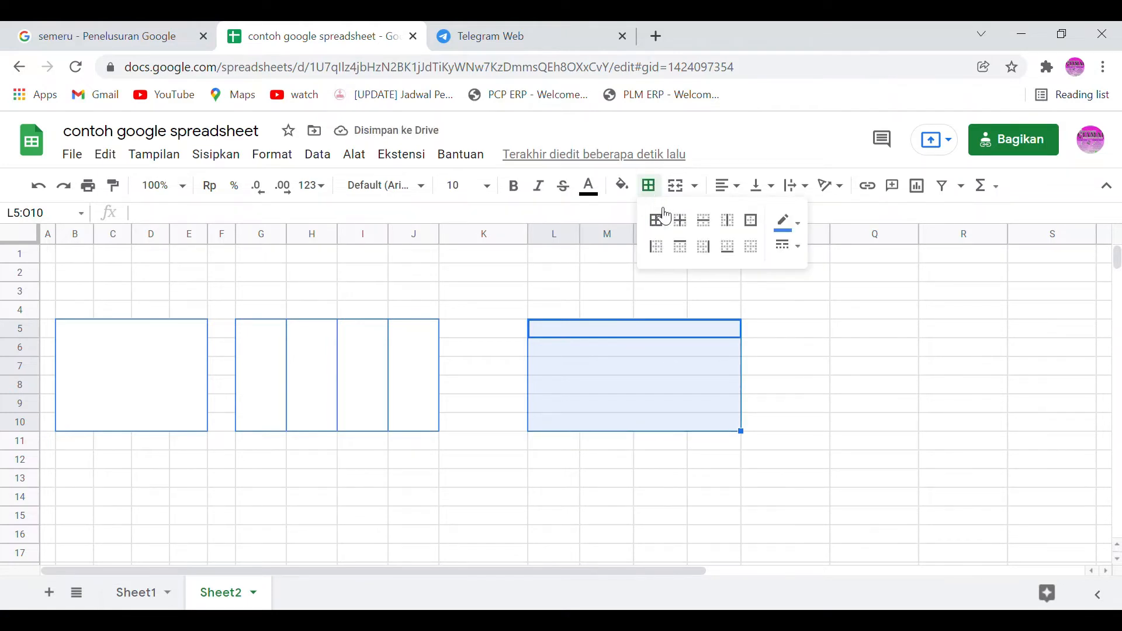
left_click(656, 221)
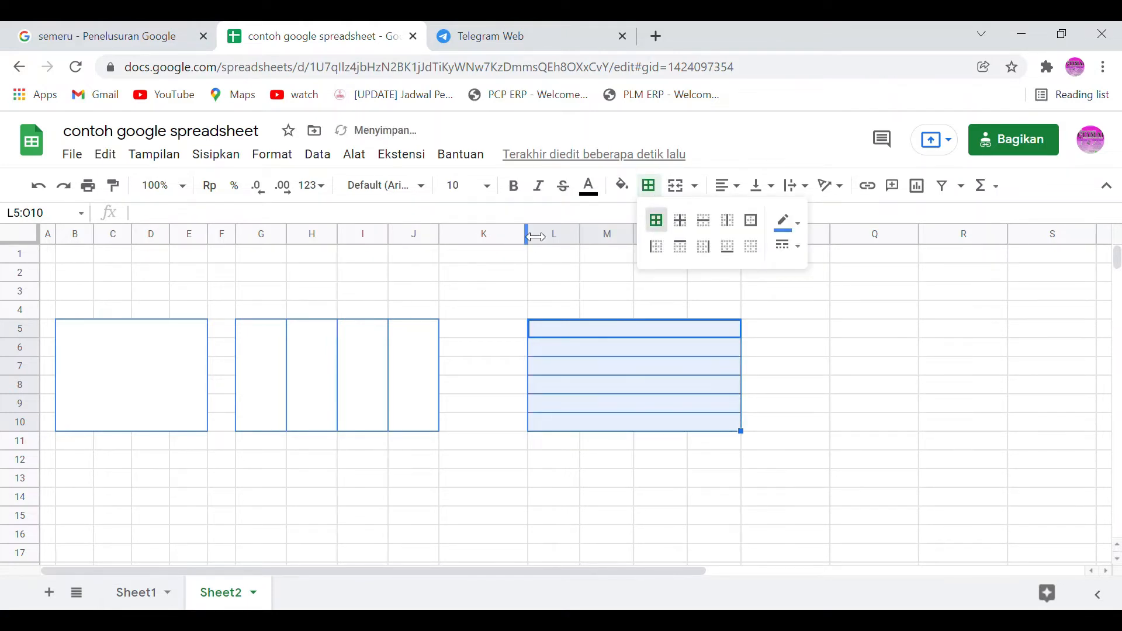
left_click_drag(536, 236, 478, 236)
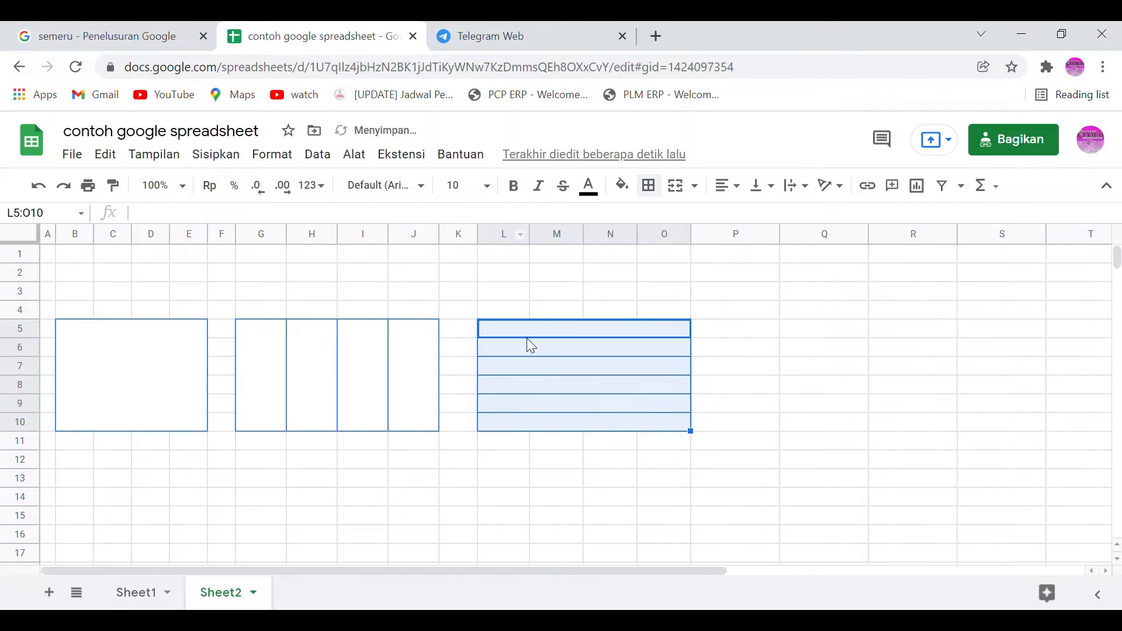
Step: Step through the horizontally merged rows, move back to the fully merged block B5:E10, and view the merge options
left_click(504, 357)
key("Up")
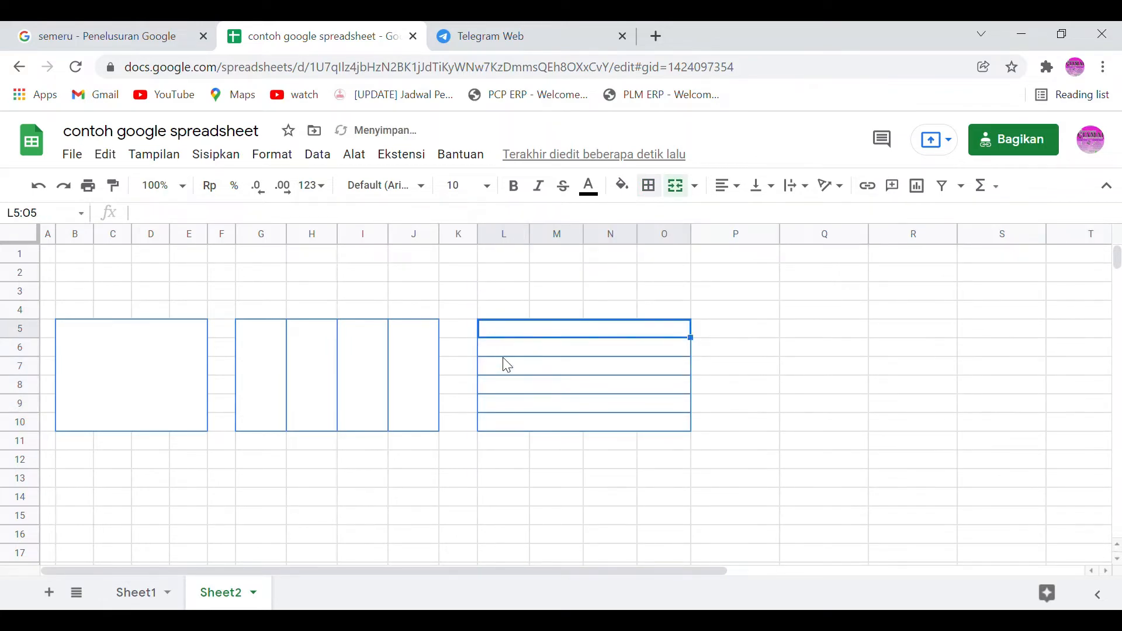
key("Down")
key("Up")
key("Down")
key("Down")
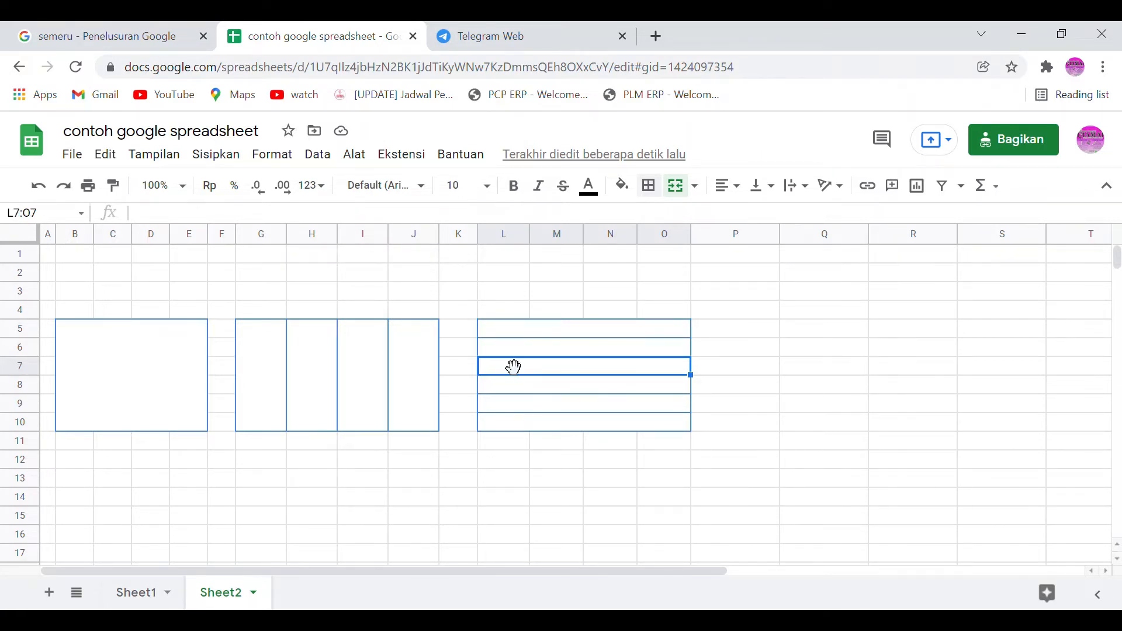
key("Down")
key("Down")
key("Down")
key("Up")
key("Up")
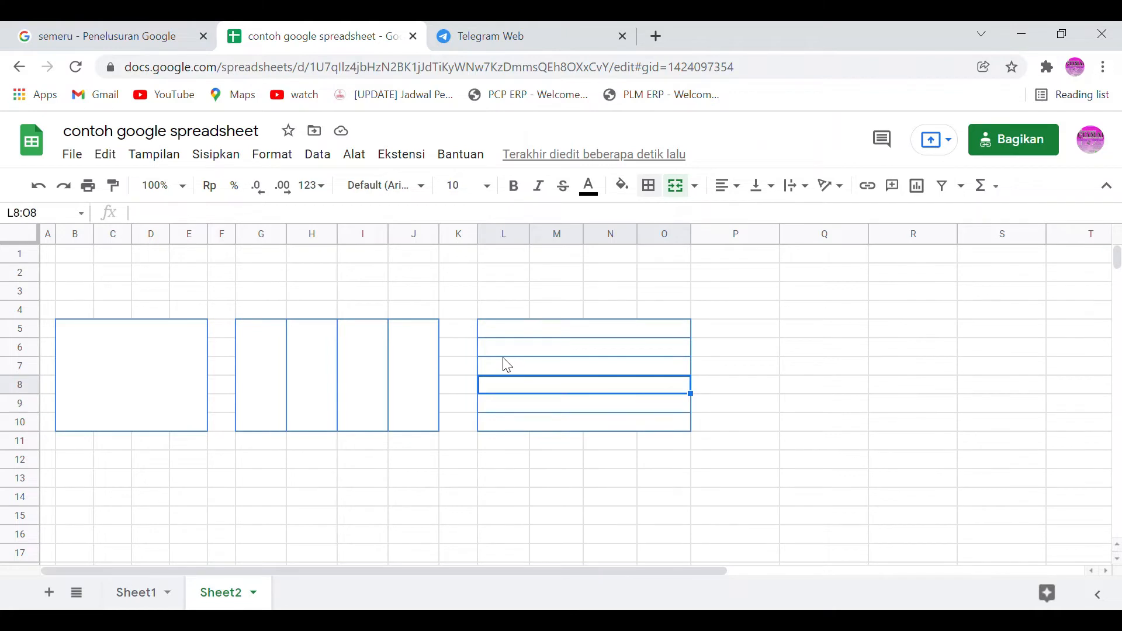
key("Up")
key("Up")
key("Up")
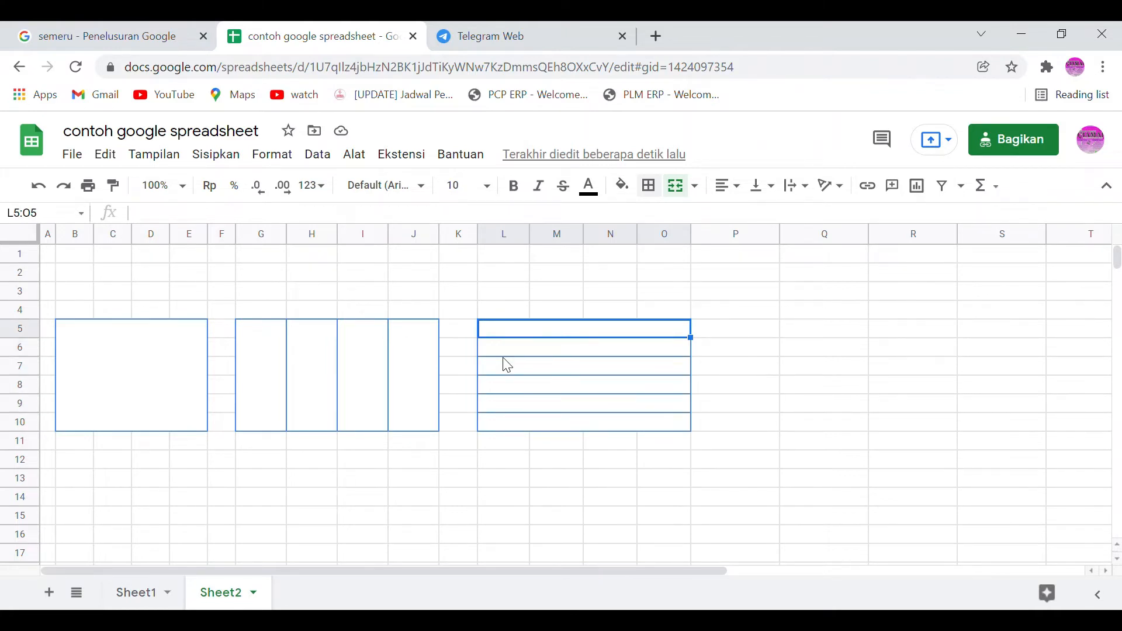
key("Left")
key("Left")
key("Left")
key("Left")
key("Left")
key("Left")
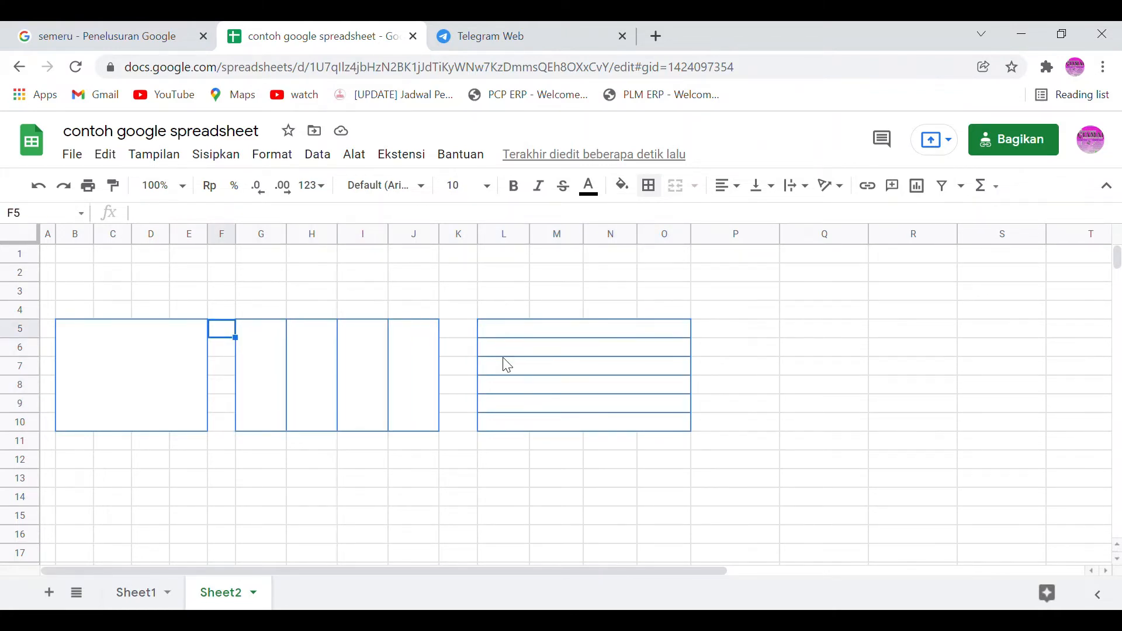
key("Left")
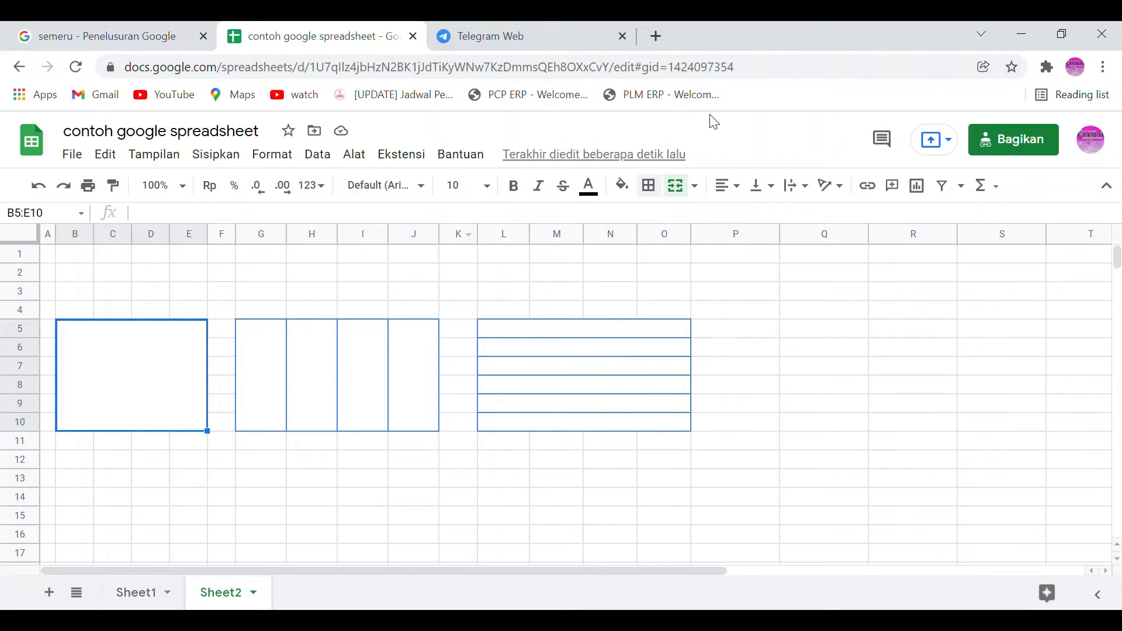
left_click(696, 187)
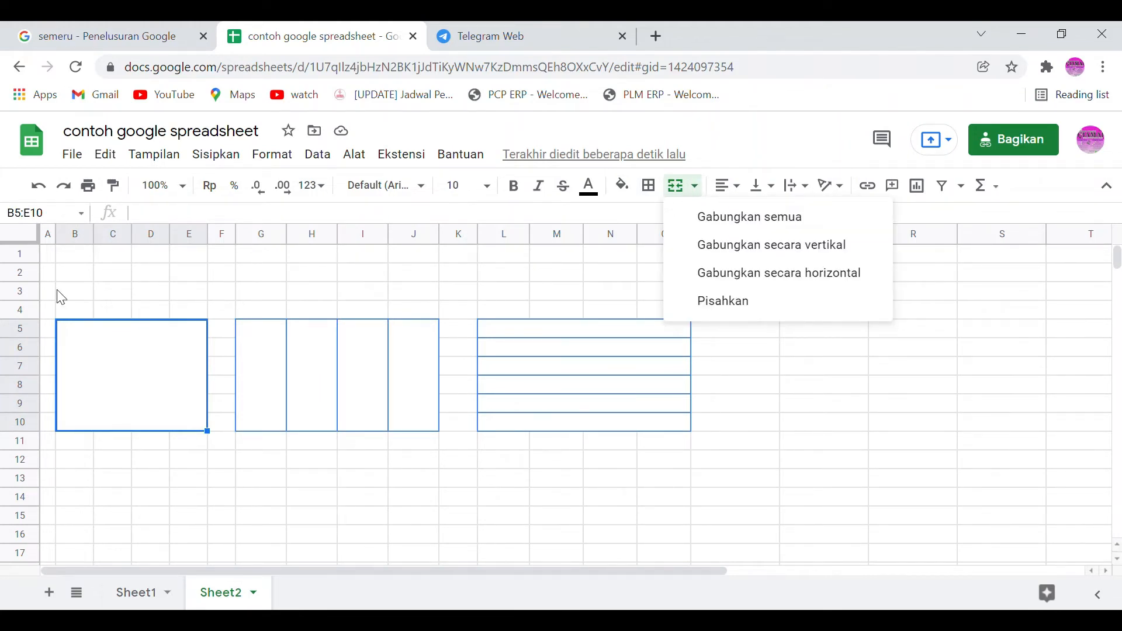
left_click_drag(68, 292, 204, 302)
double_click(189, 292)
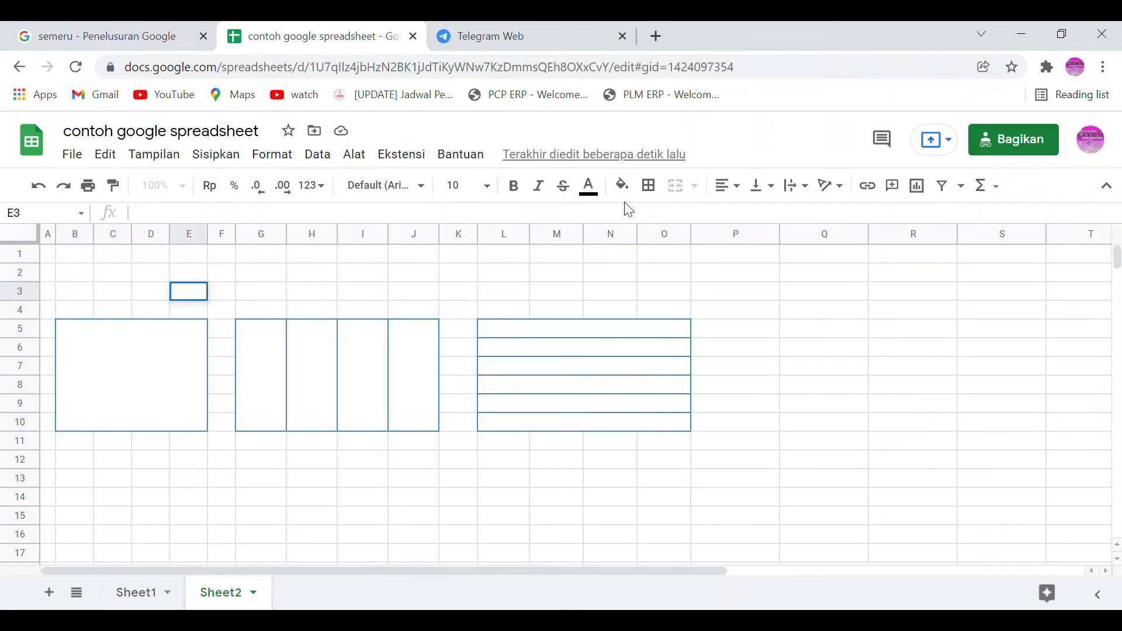
left_click_drag(73, 293, 206, 299)
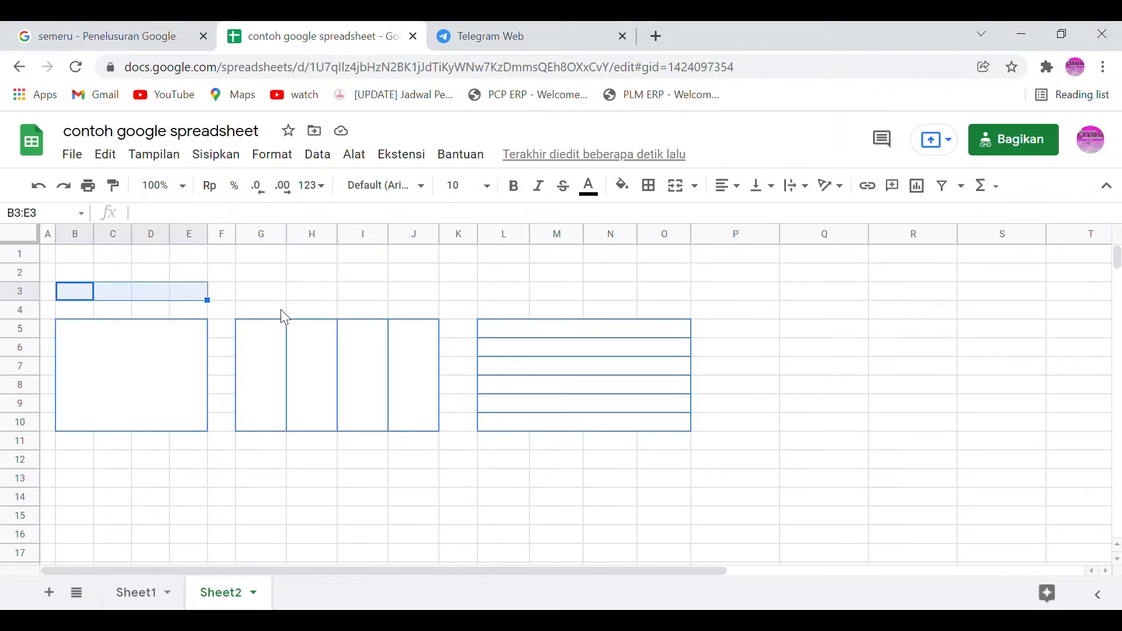
key("Left")
key("Right")
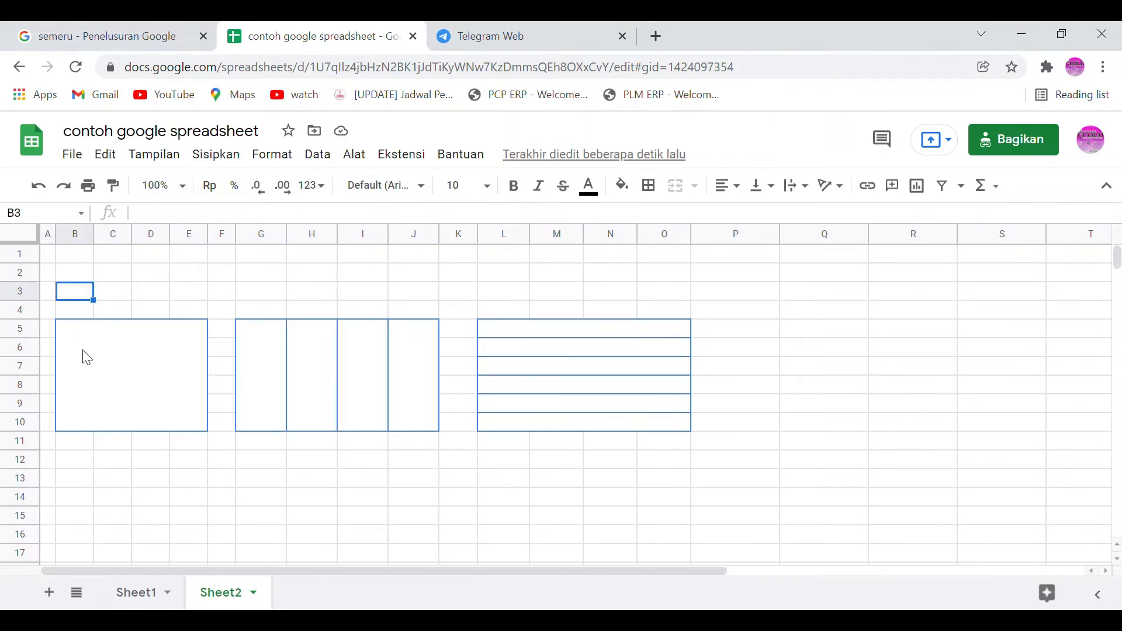
type("Al Marger")
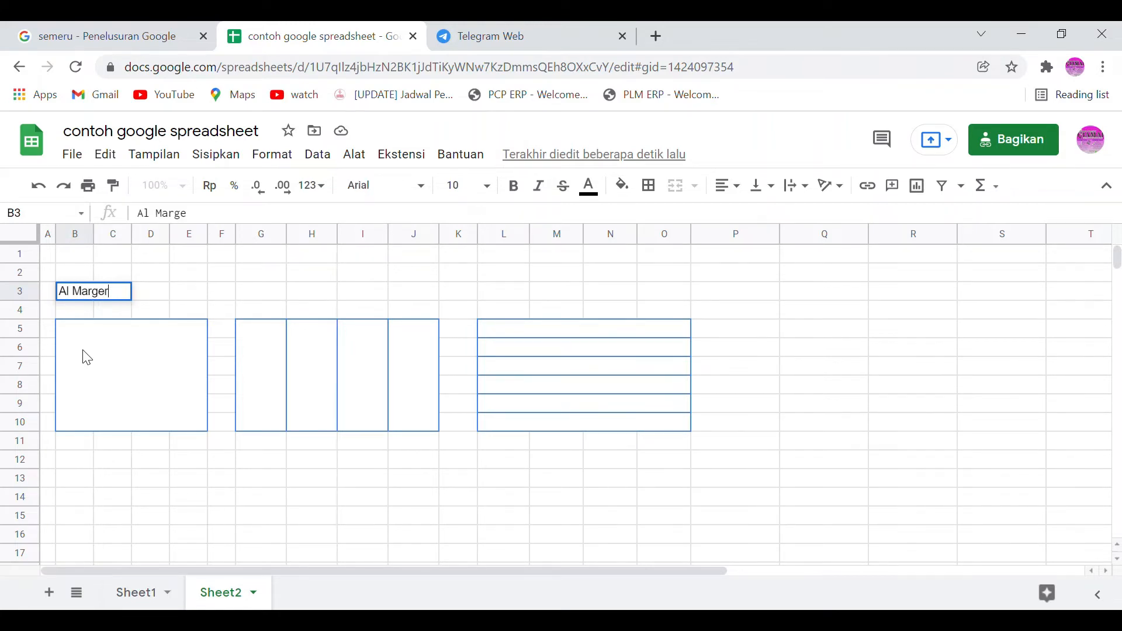
key("Return")
Step: Enter the label "Vertical Marger" in G3 above the vertically merged block
key("Up")
key("Right")
key("Right")
key("Right")
key("Right")
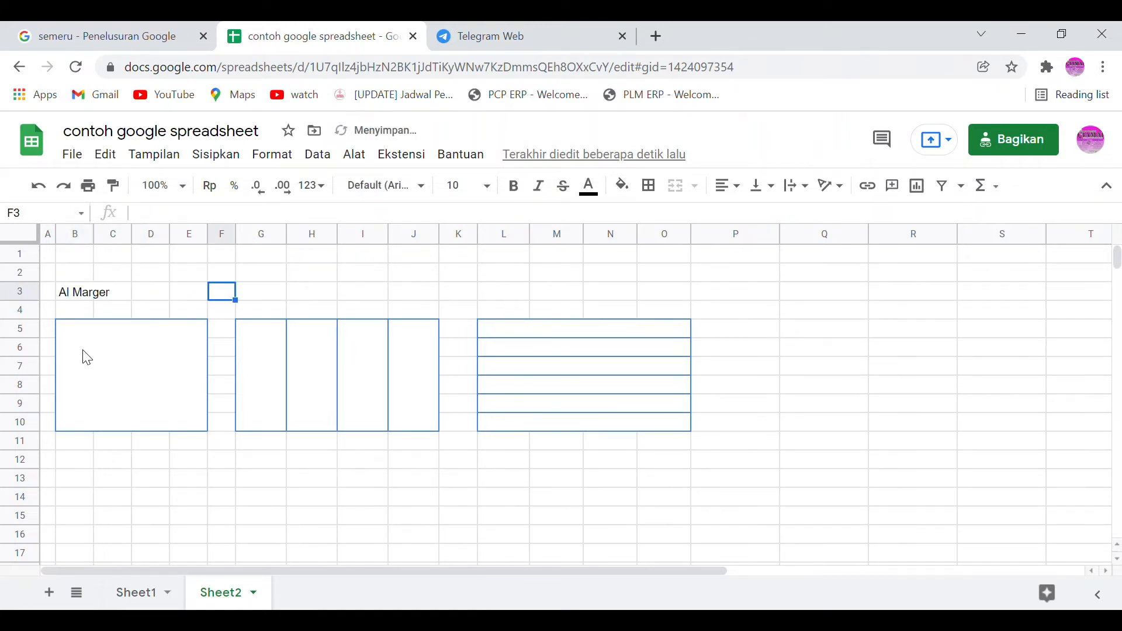
key("Right")
type("V")
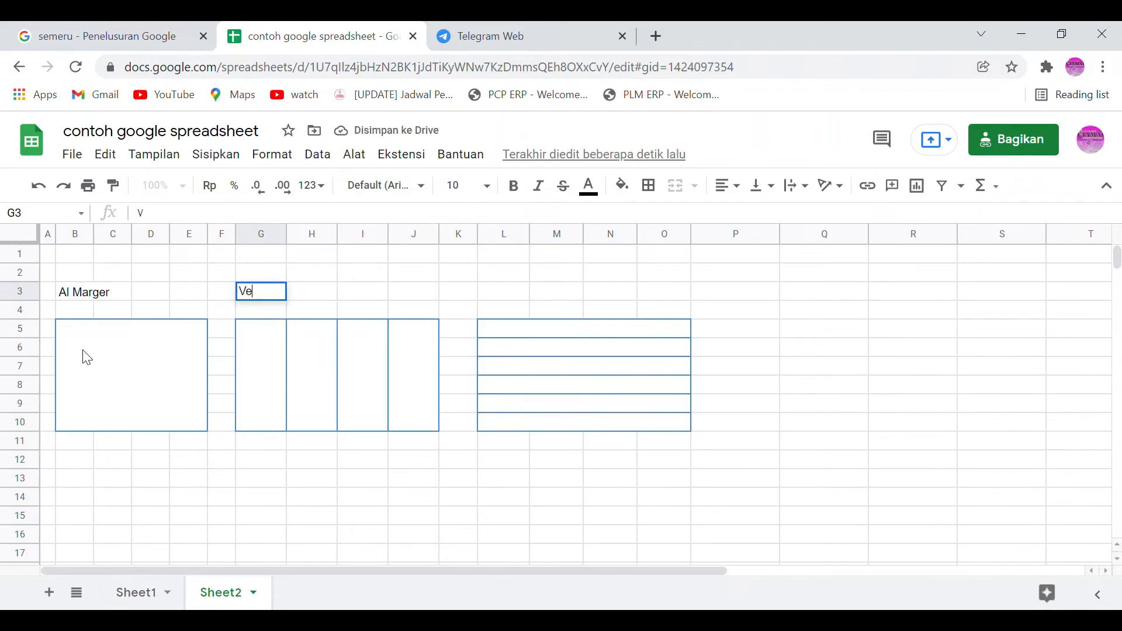
type("ertical Ma")
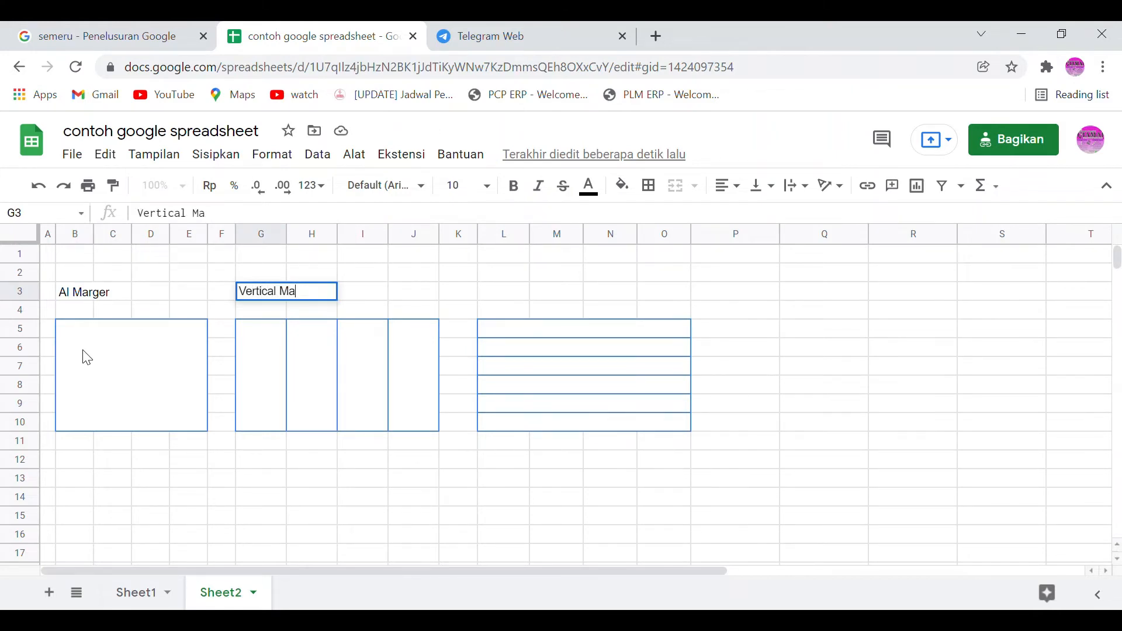
Step: Enter the label "Horisontal Marger" in L3 above the horizontally merged block
key("Right")
key("Right")
key("Right")
key("Right")
key("Right")
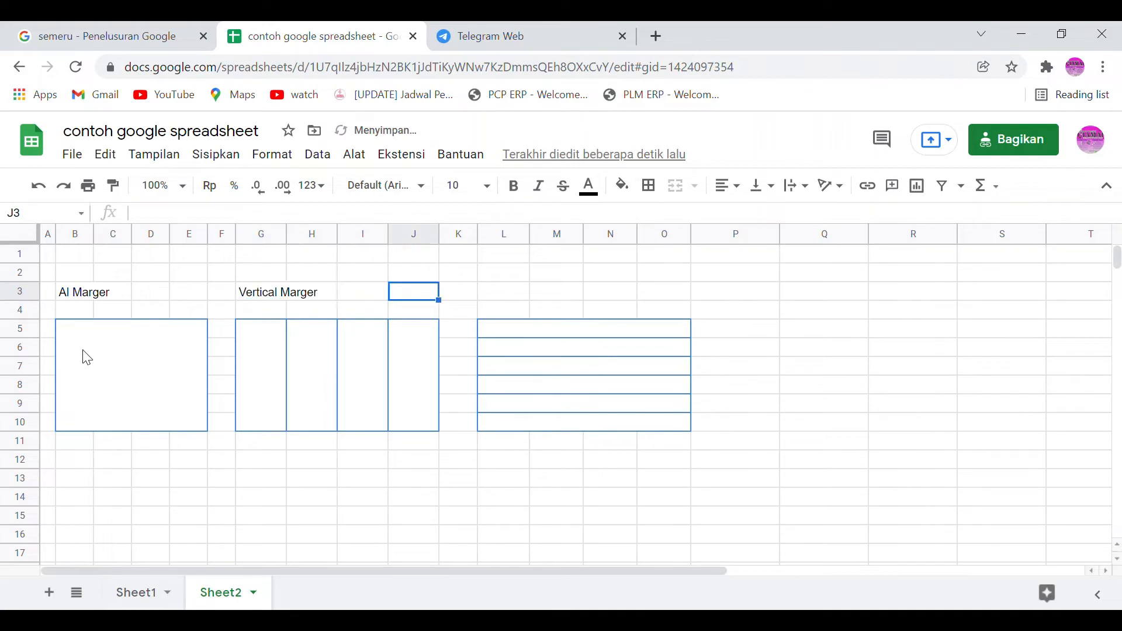
type("H")
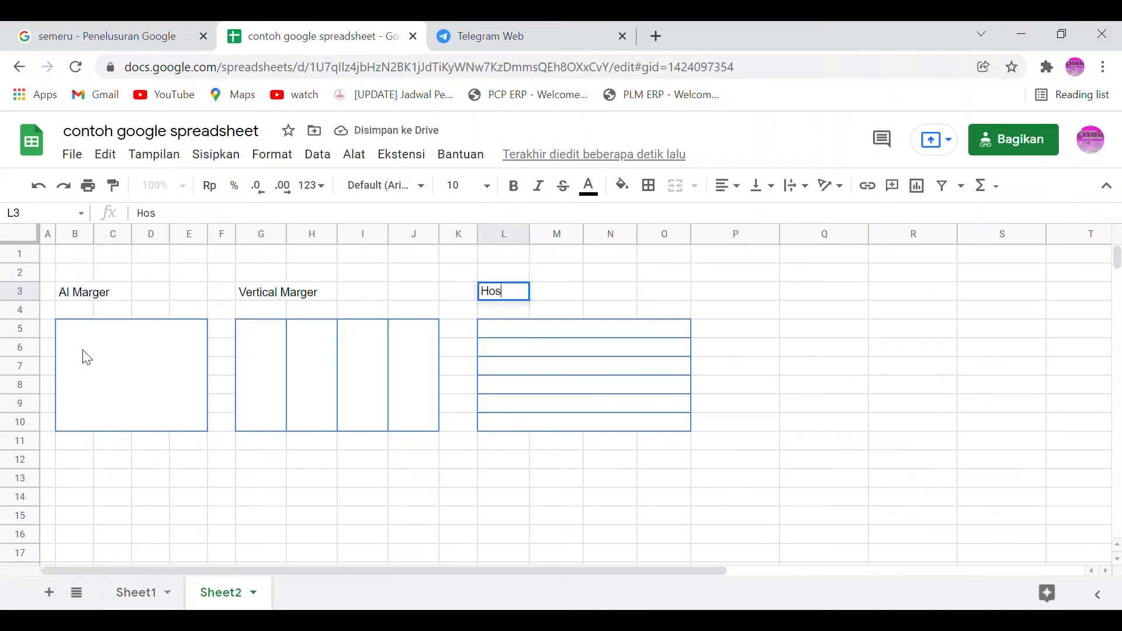
type("os")
key("BackSpace")
type("risontal")
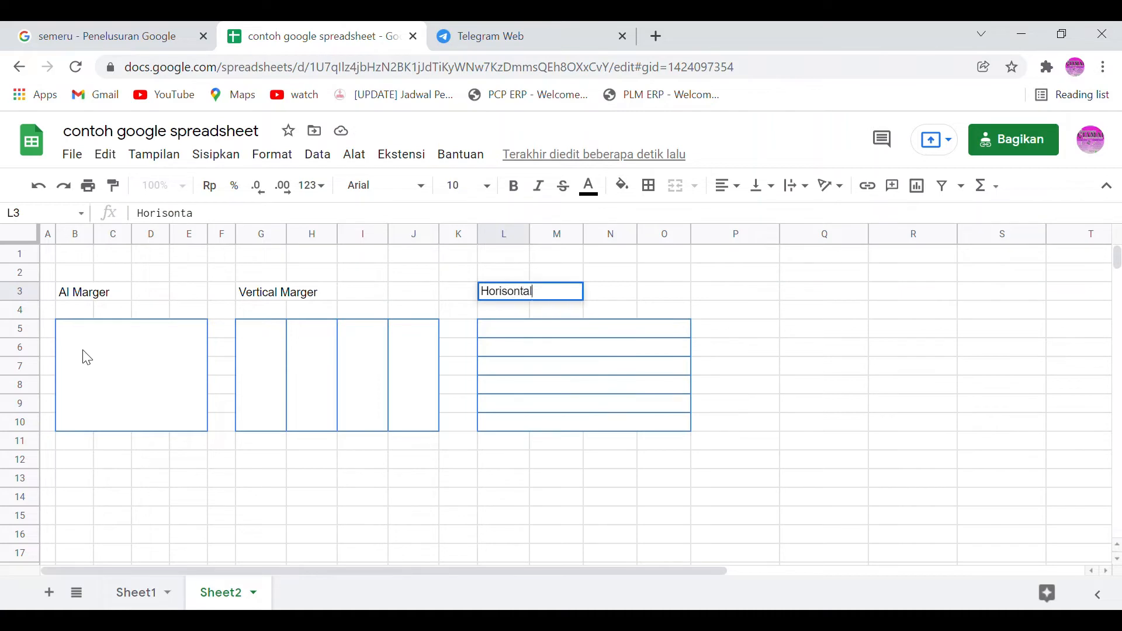
type(" Marger")
key("Return")
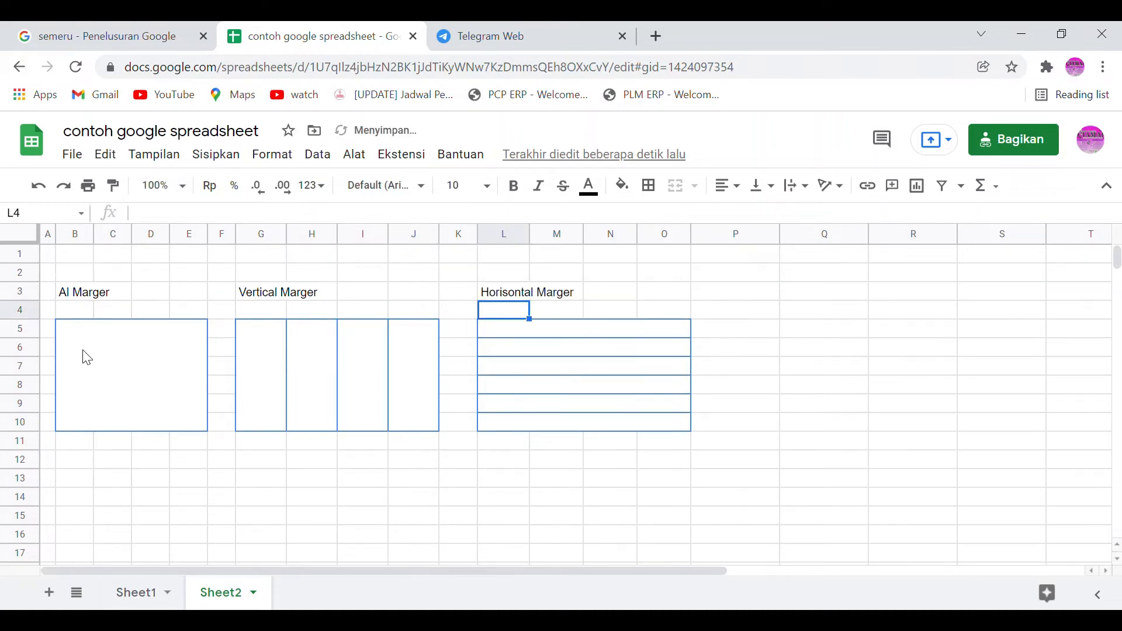
Step: Step through the cells of the three labelled blocks to compare full, vertical and horizontal merging
key("Up")
key("Down")
key("Down")
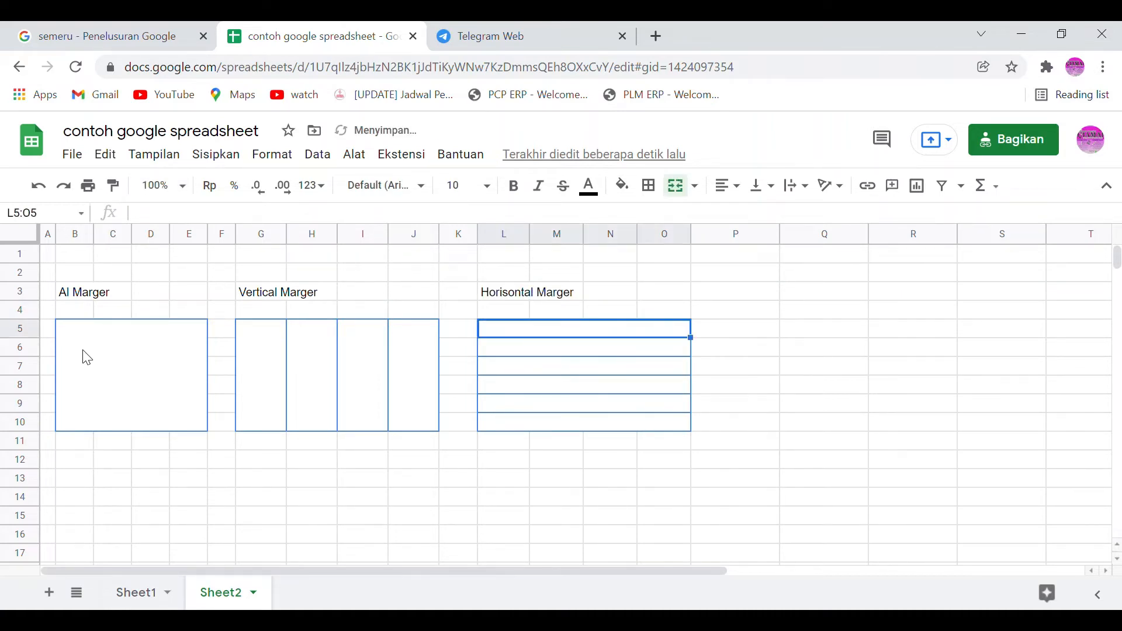
key("Left")
key("Left")
key("Left")
key("Left")
key("Left")
key("Left")
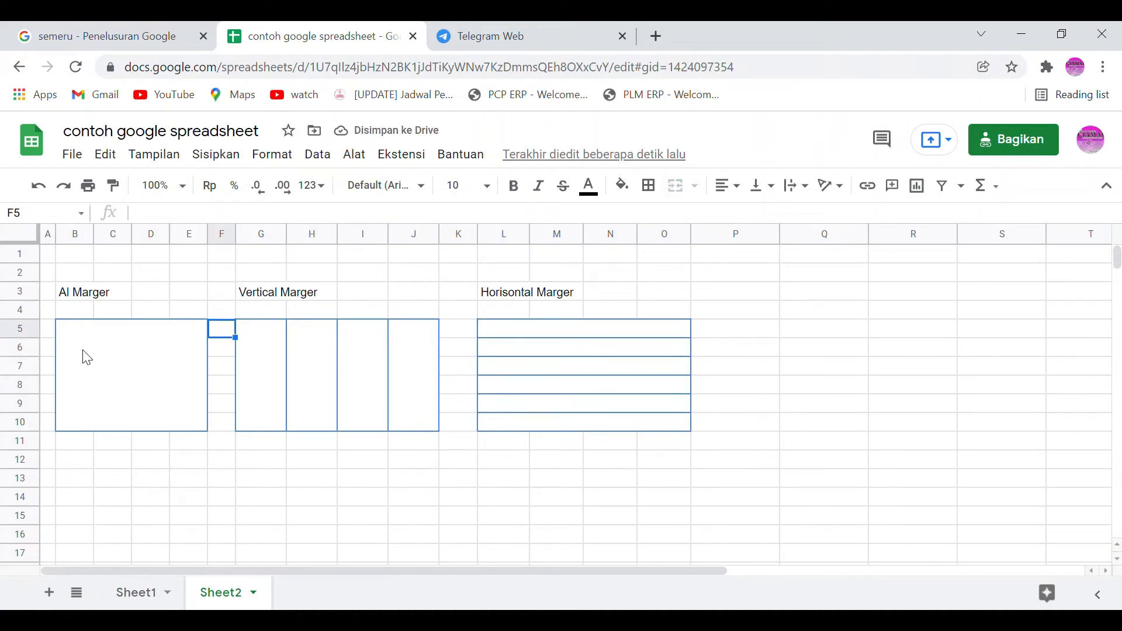
left_click(171, 379)
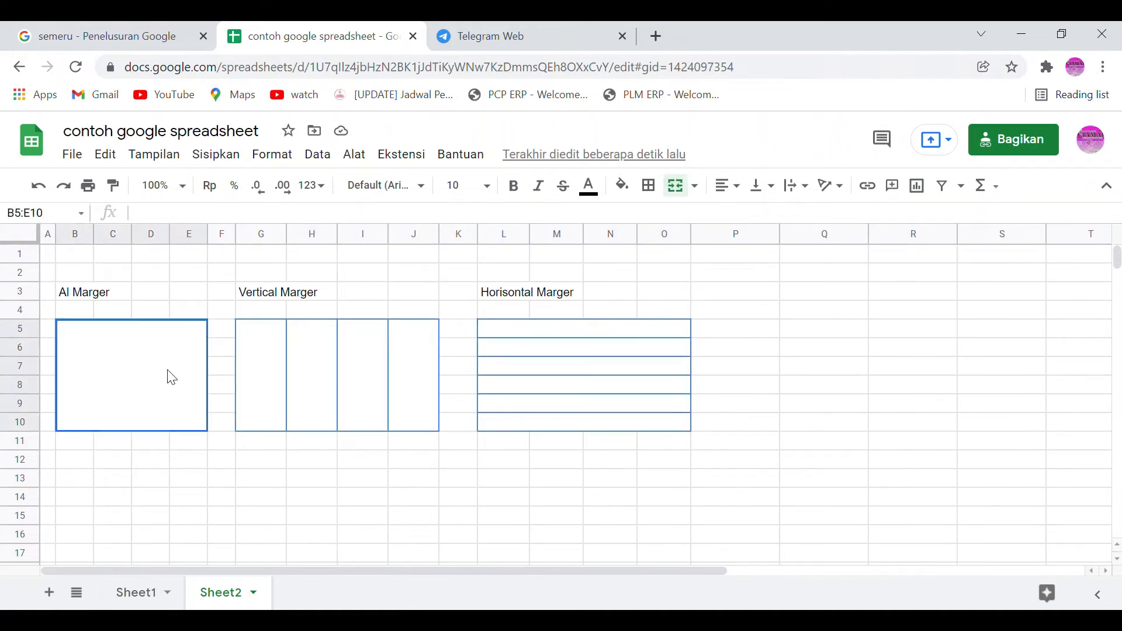
key("Right")
key("Right")
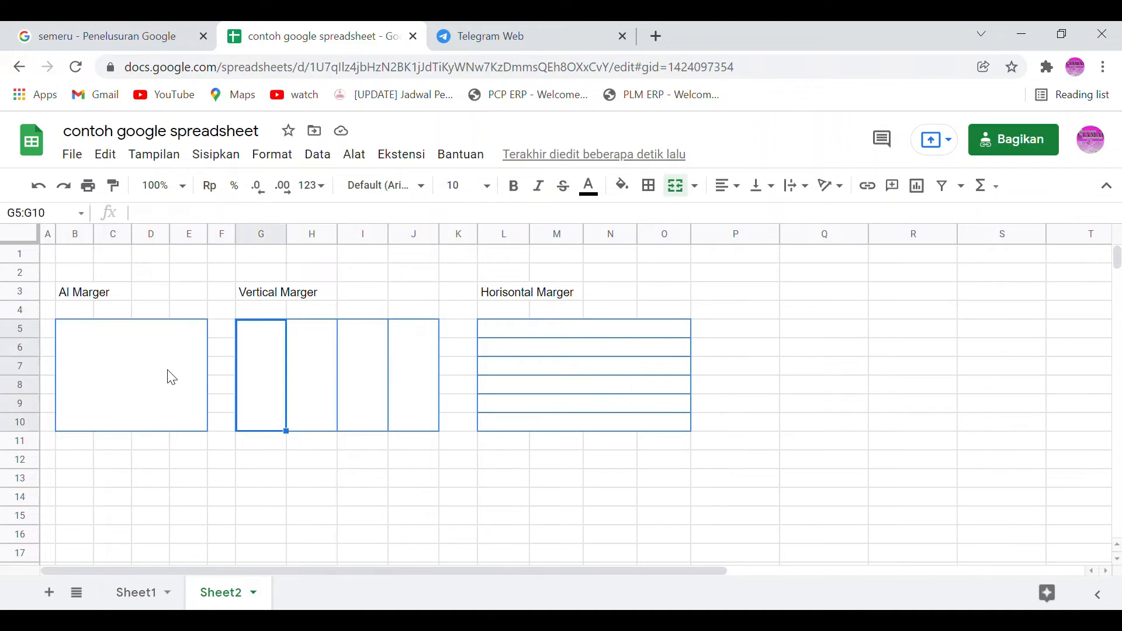
key("Right")
key("Right")
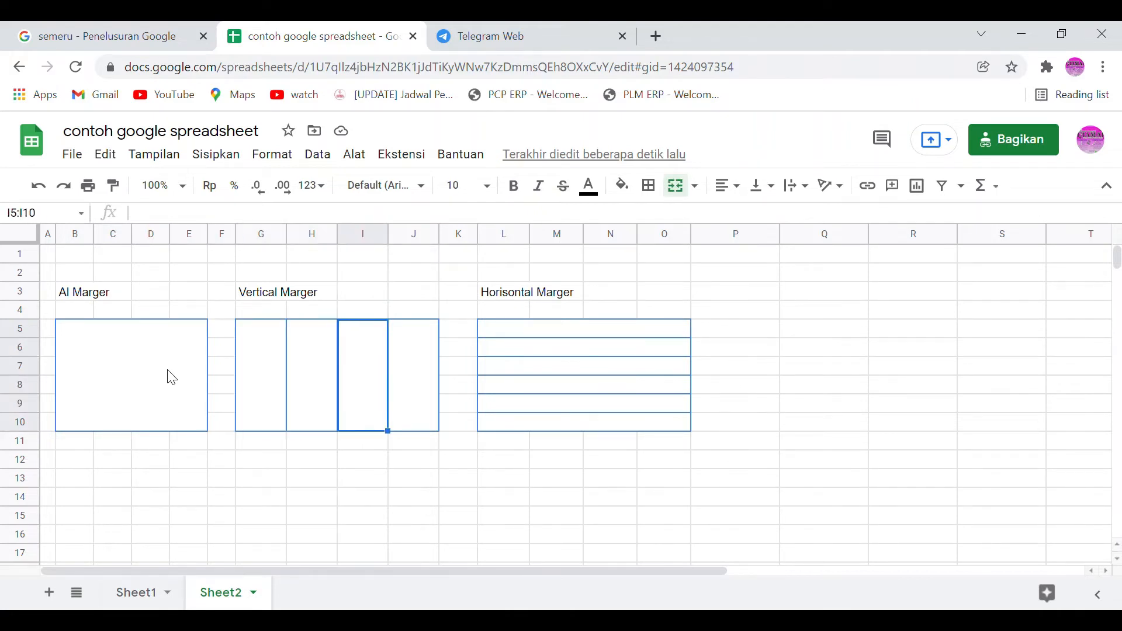
key("Right")
key("Left")
key("Left")
key("Left")
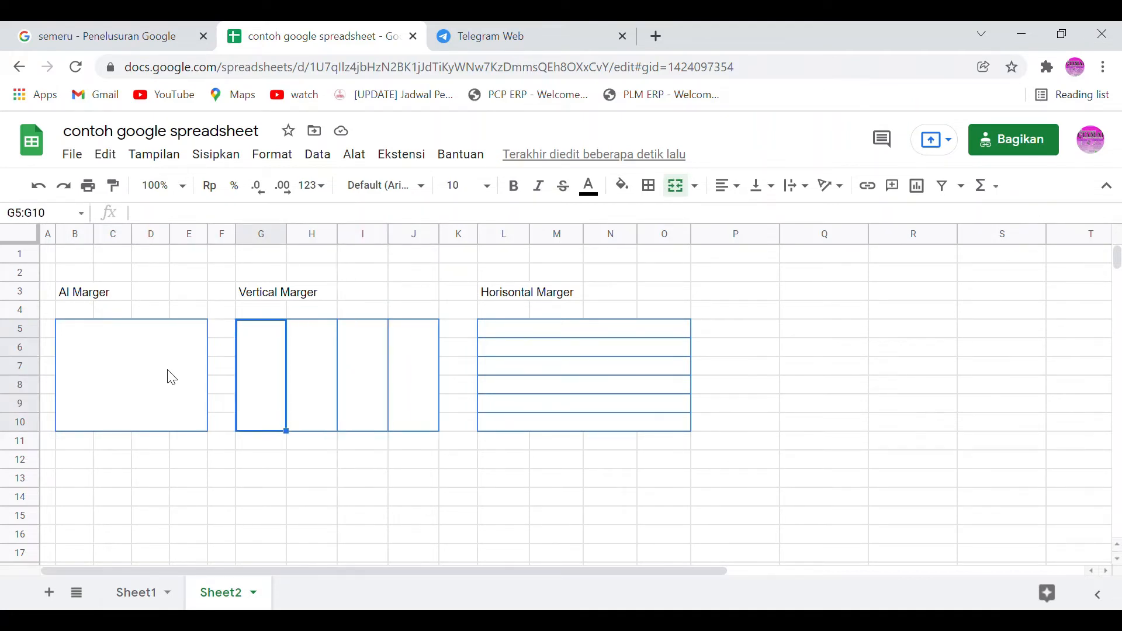
key("Left")
key("Left")
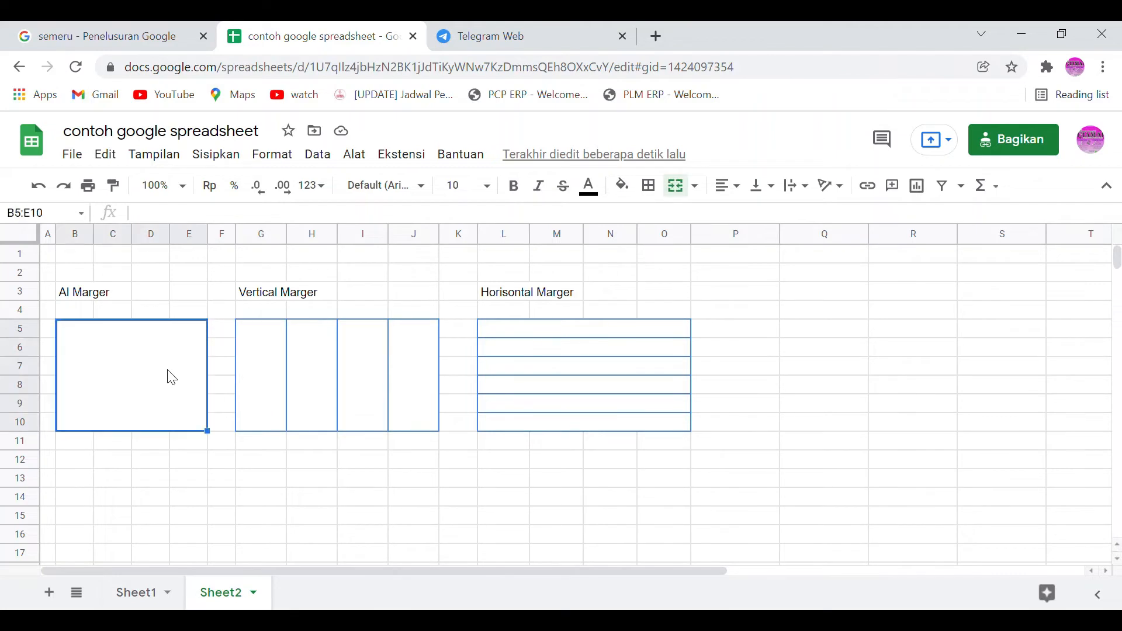
key("Right")
key("Right")
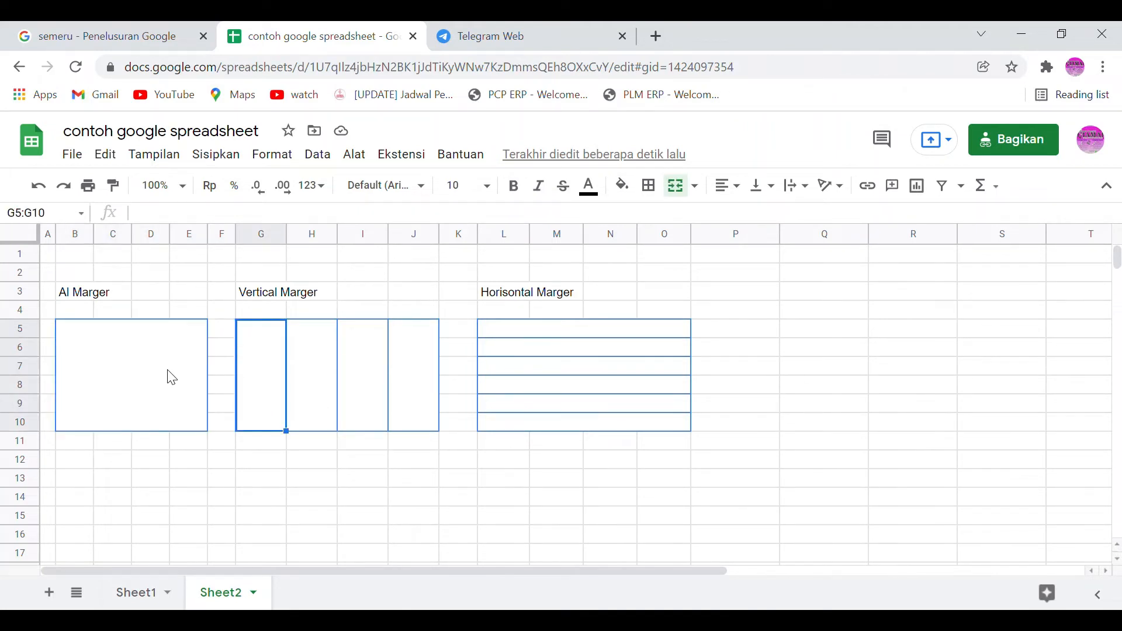
key("Right")
key("Right")
key("Right")
key("Right")
key("Right")
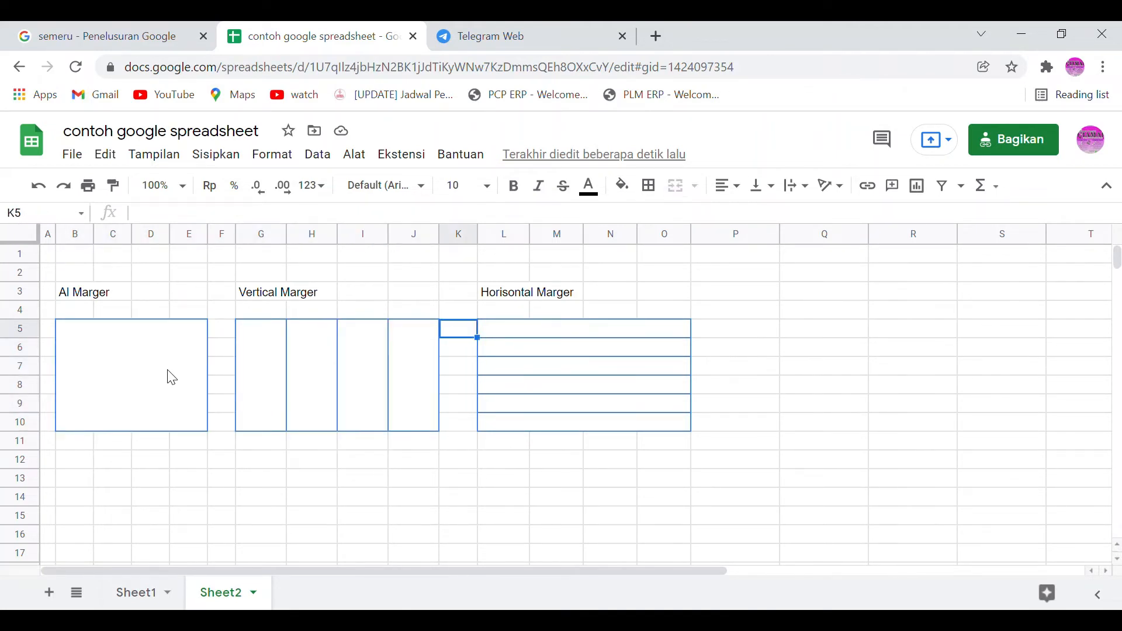
key("Down")
key("Down")
key("Down")
key("Down")
key("Down")
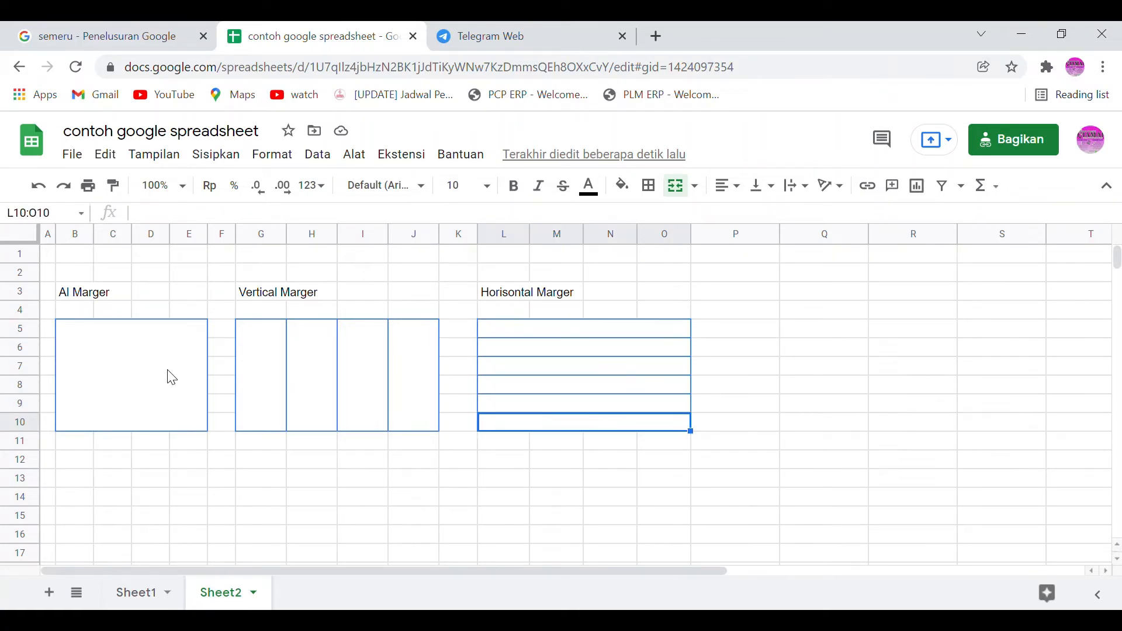
Step: Correct the label in B3 to "All Marger"
left_click(75, 297)
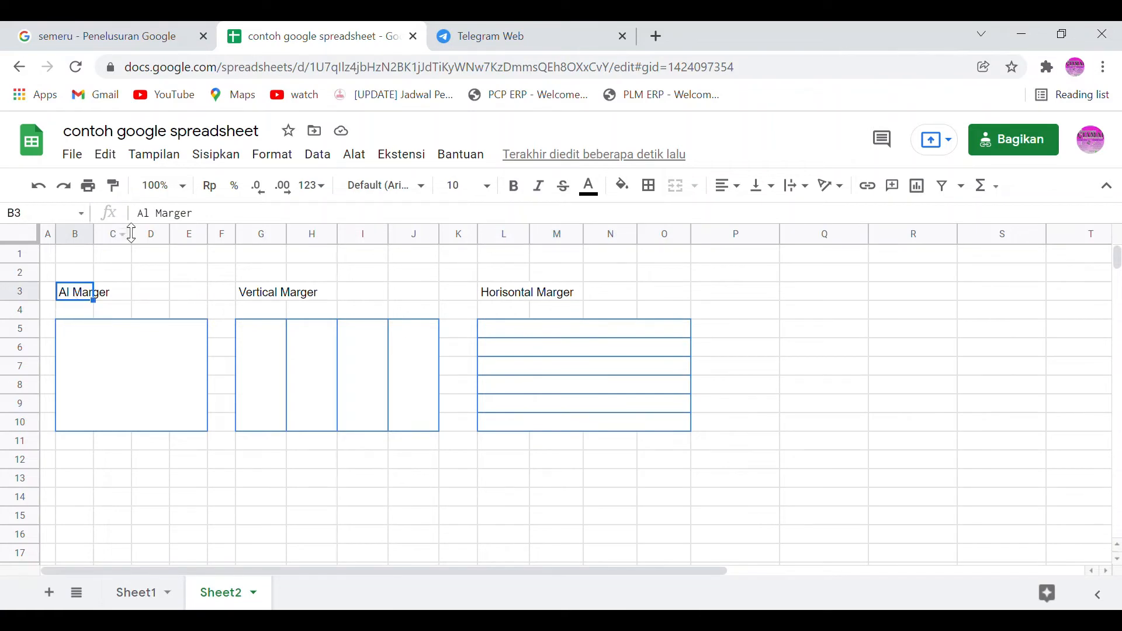
left_click(159, 217)
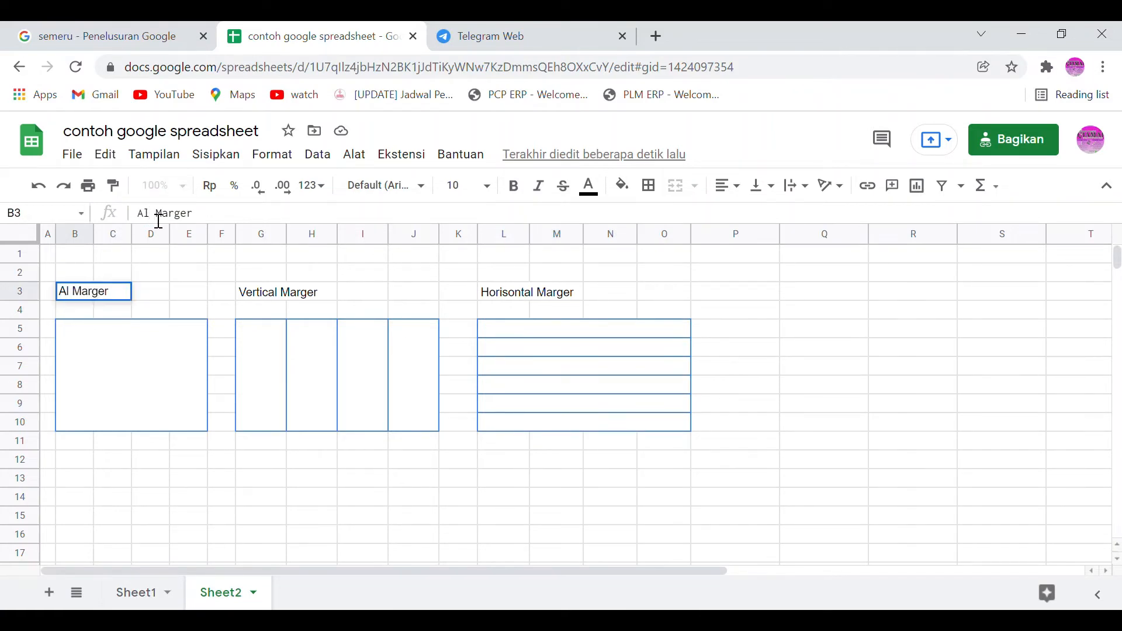
type("l")
key("Return")
key("Down")
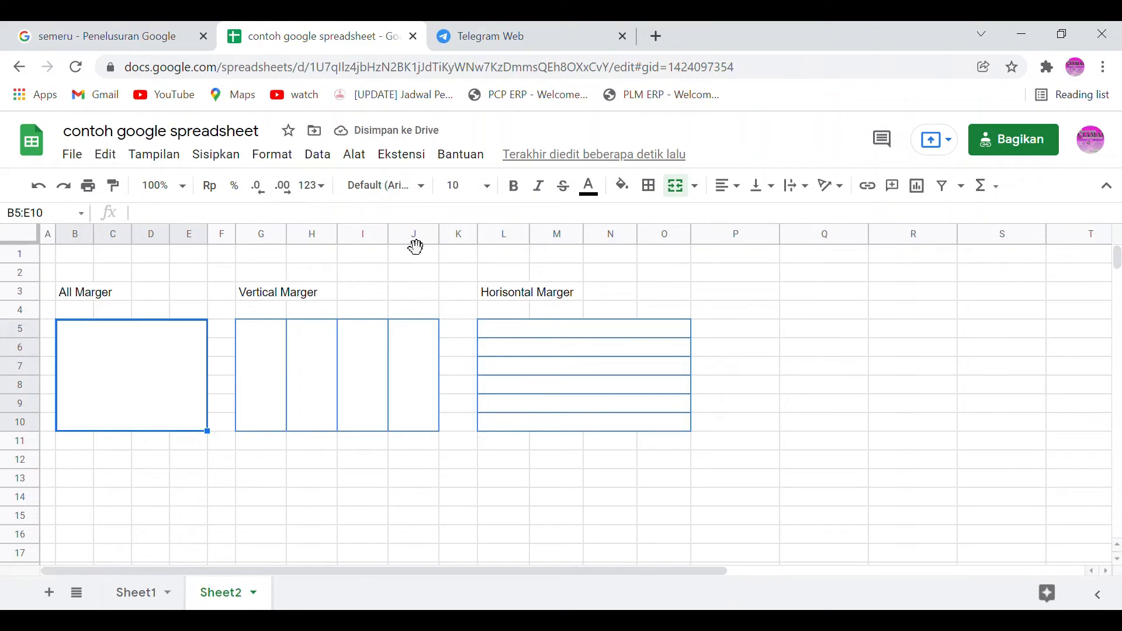
left_click(747, 191)
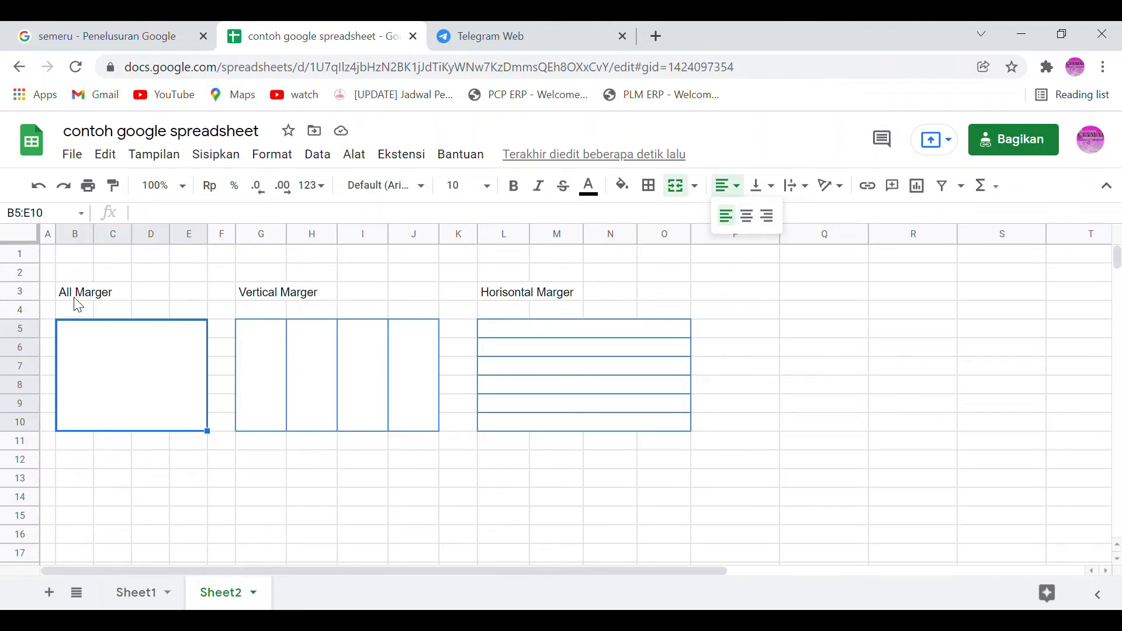
left_click(776, 190)
left_click(778, 191)
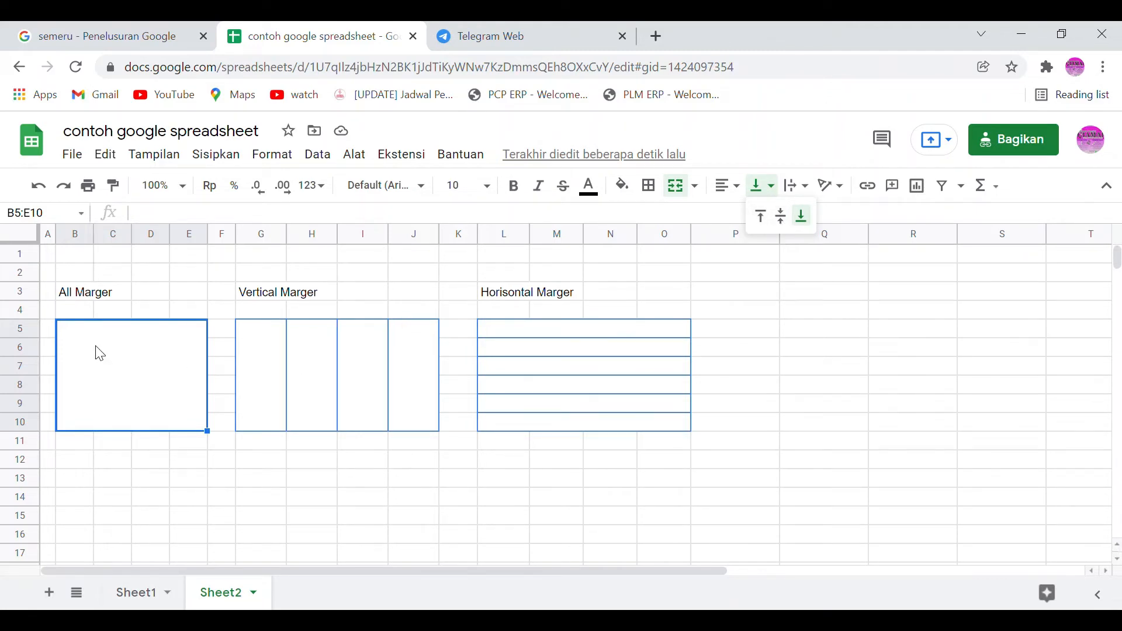
key("Escape")
Step: Enter the text "all marger" in the fully merged block B5:E10 and reselect the block
type("a")
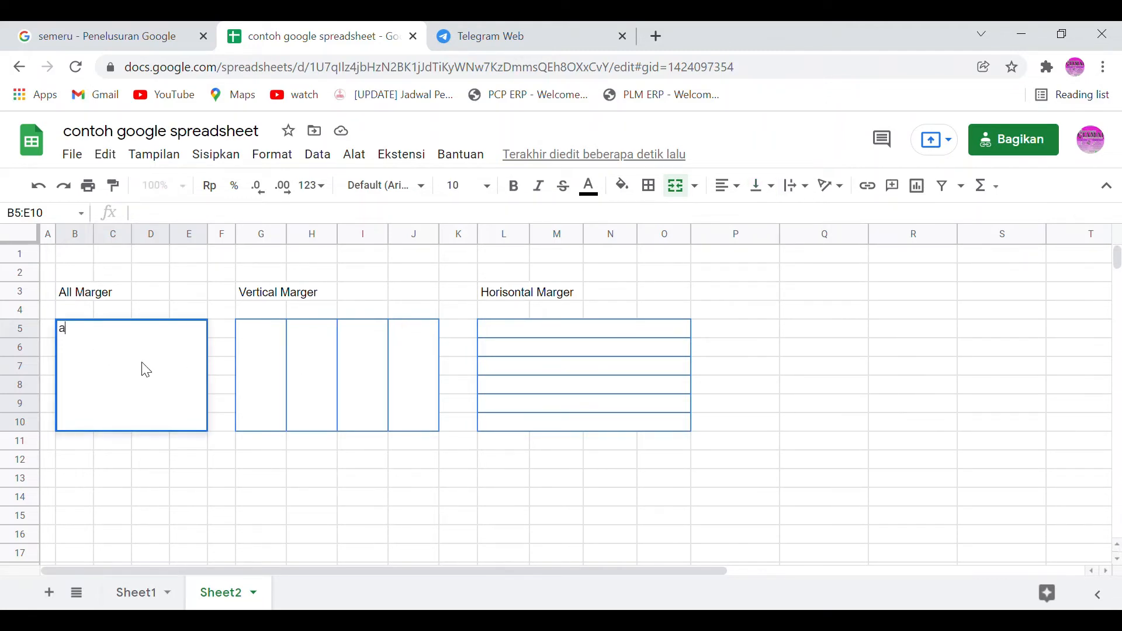
type("ll marger")
key("Return")
key("Up")
key("Up")
key("Down")
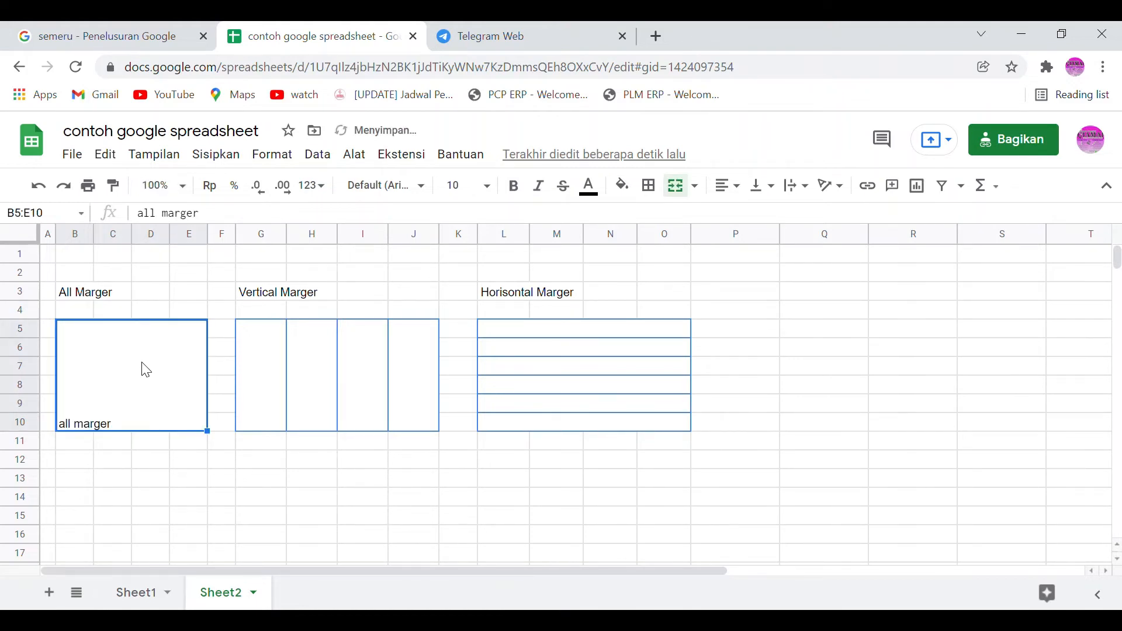
Step: Try center and right horizontal alignment on the "all marger" text, keeping it aligned to the bottom of its merged block
left_click(749, 190)
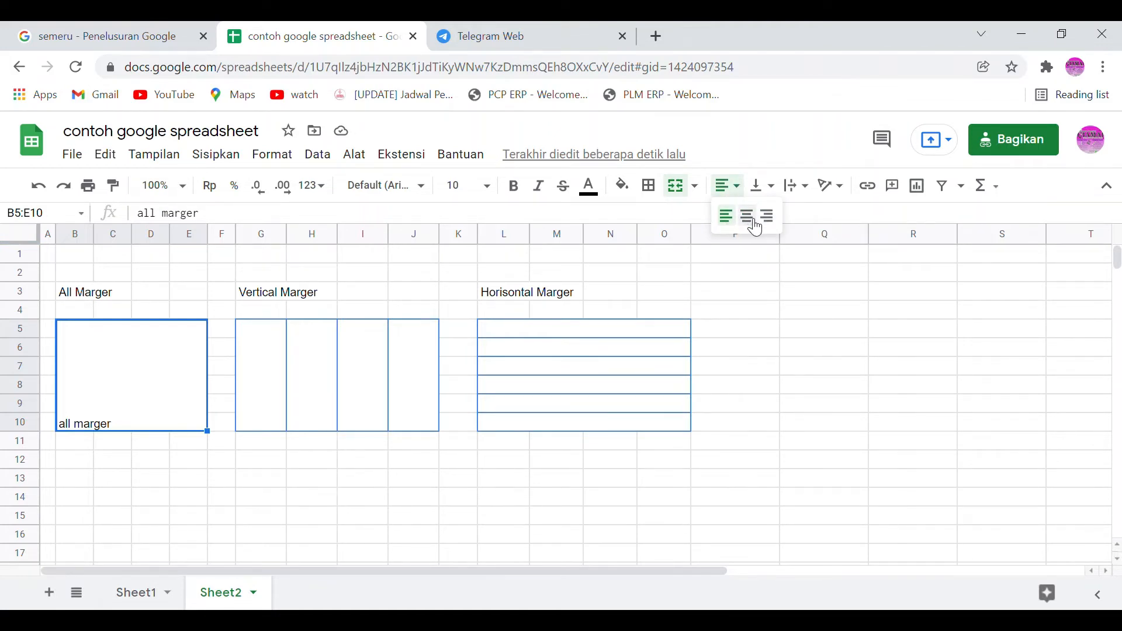
left_click(753, 221)
left_click(738, 191)
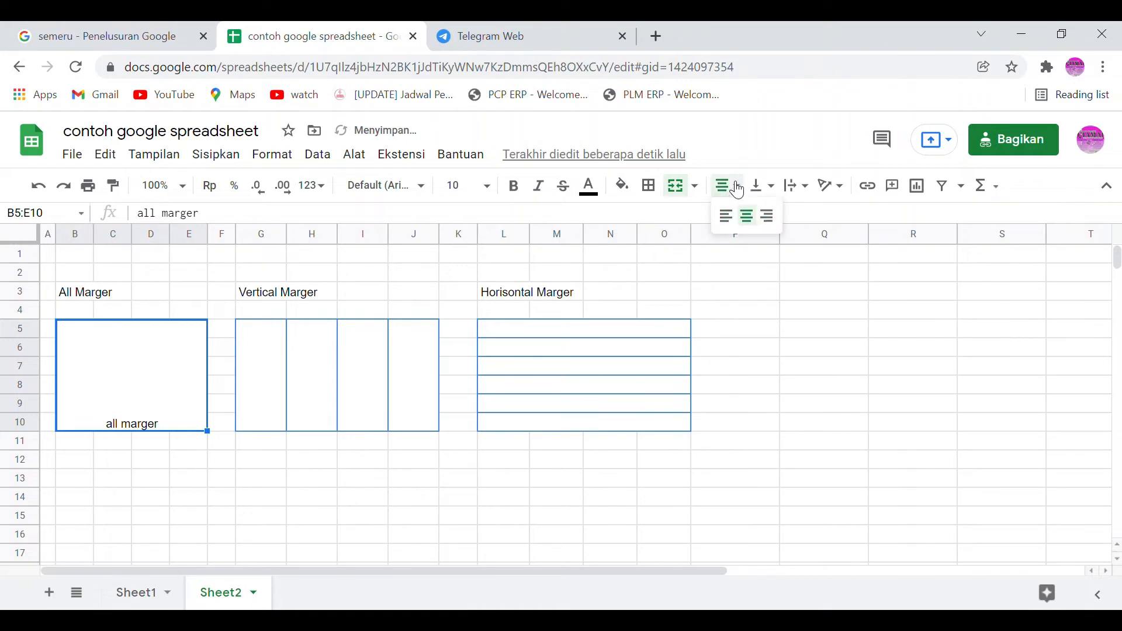
left_click(777, 225)
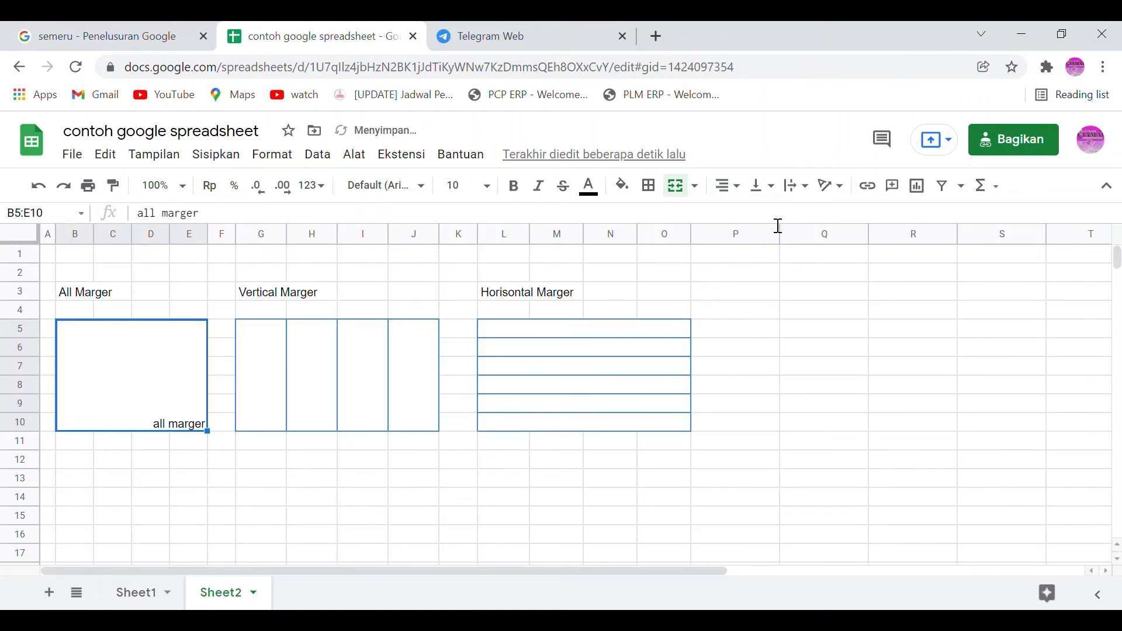
left_click(781, 189)
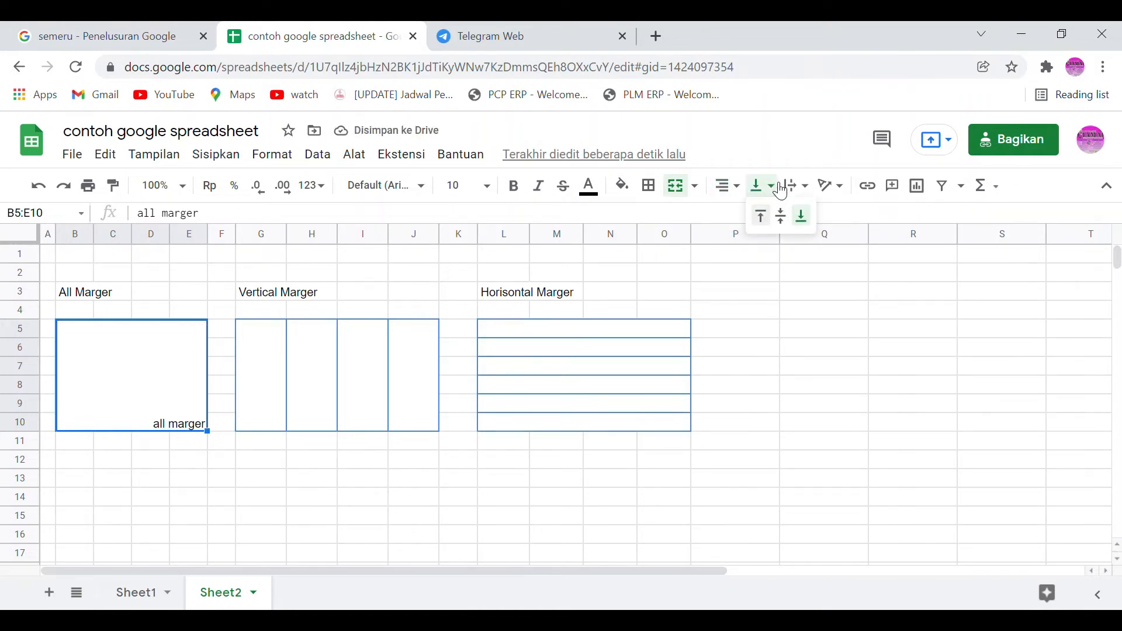
left_click(815, 225)
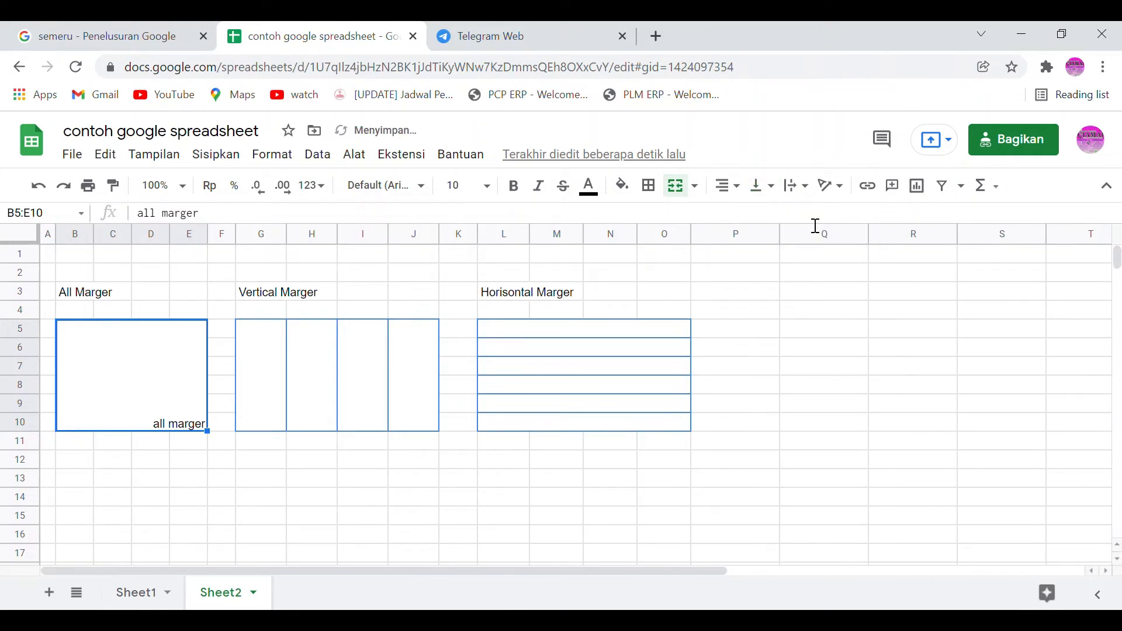
Step: Center the "all marger" text horizontally in the merged block B5:E10
left_click(782, 190)
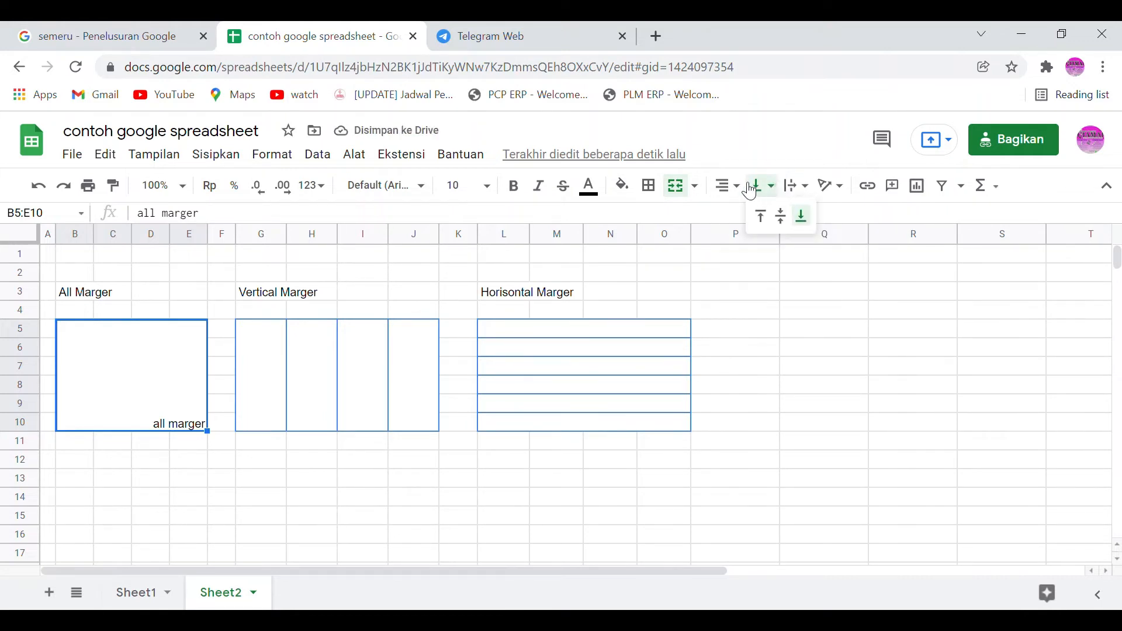
left_click(728, 186)
left_click(727, 186)
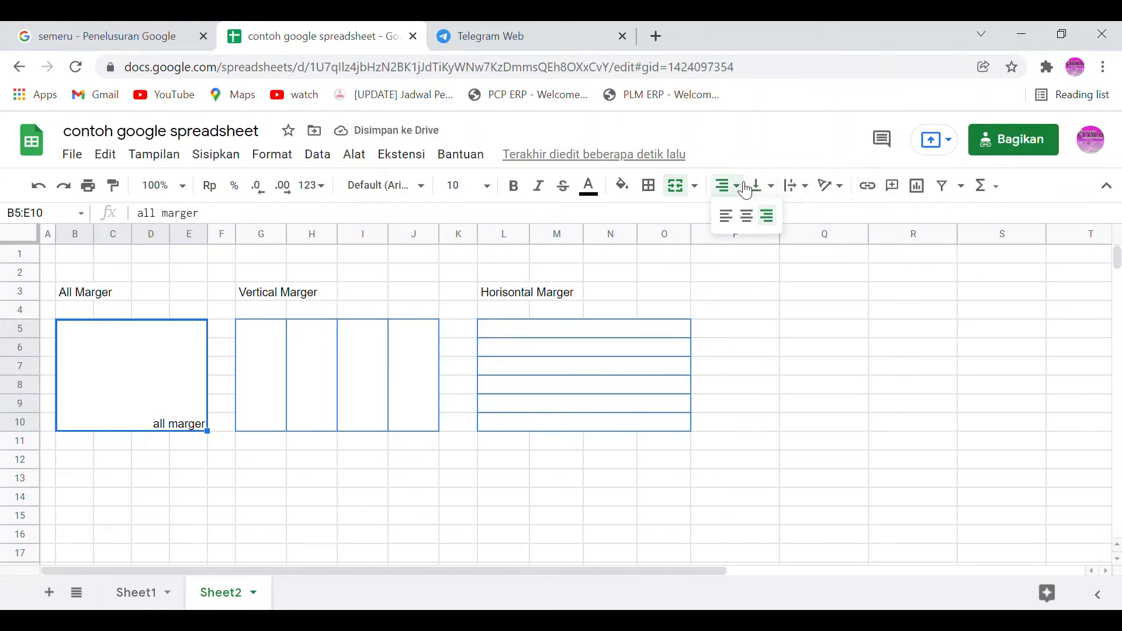
left_click(747, 227)
Step: Align the "all marger" text to the top of its merged block, then to the vertical middle
left_click(782, 191)
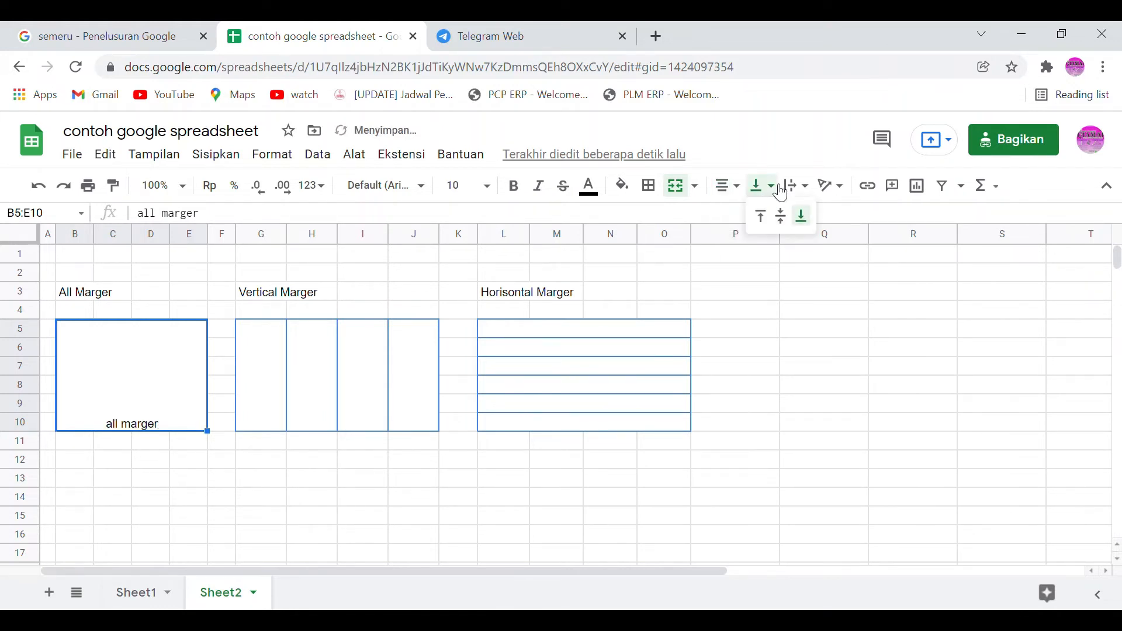
left_click(763, 218)
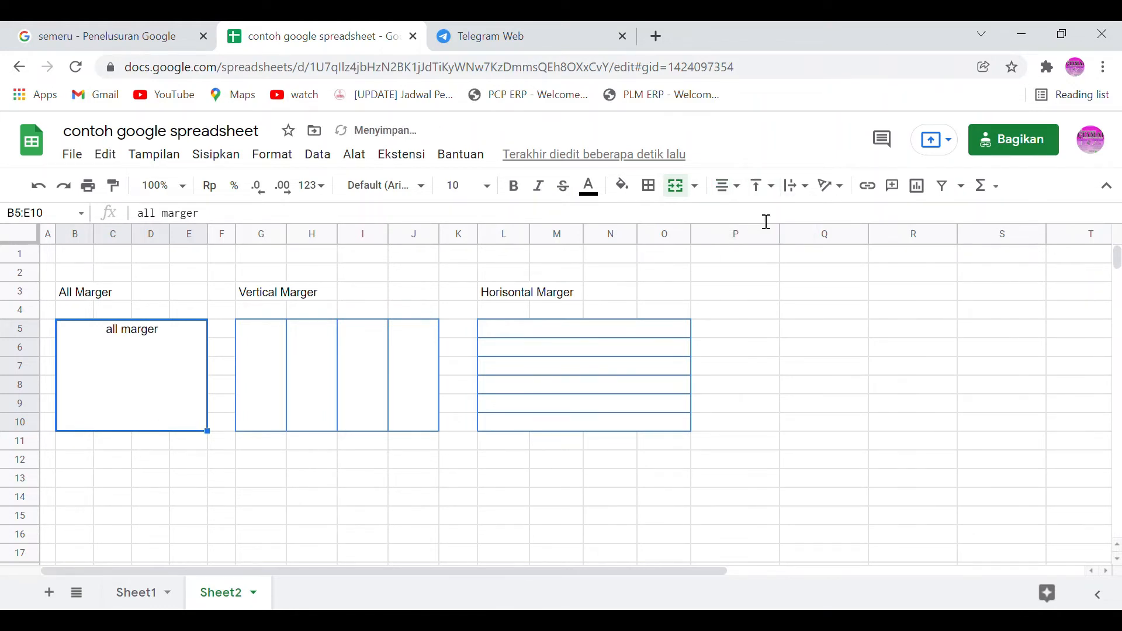
left_click(813, 192)
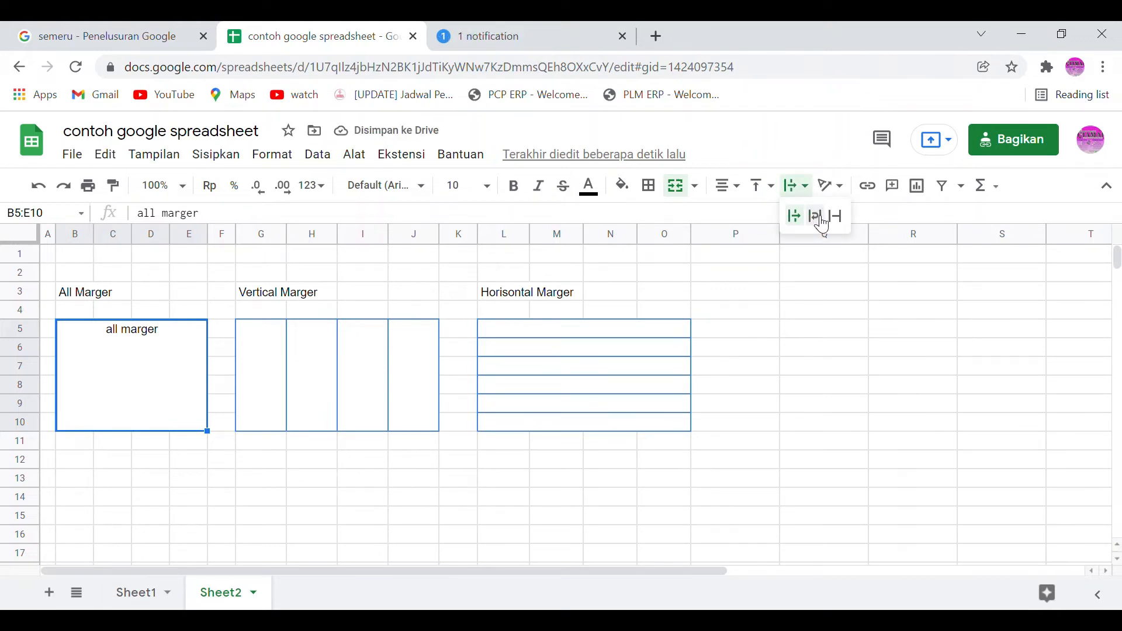
left_click(767, 187)
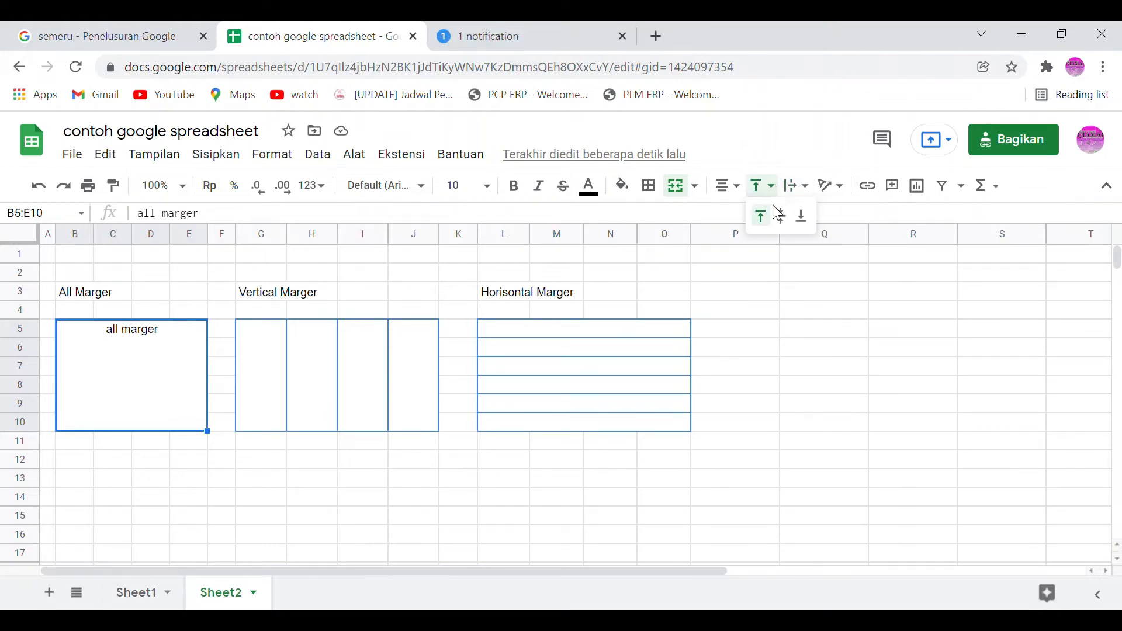
left_click(783, 220)
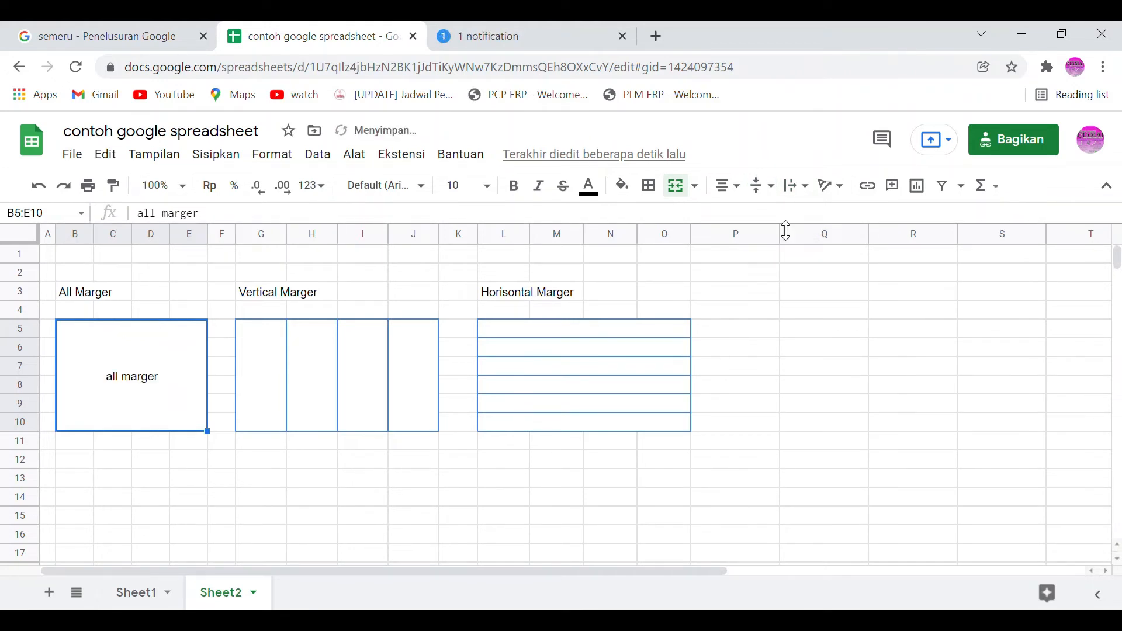
Step: Enter the text "Verical Marger" in the first vertically merged cell, G5:G10, and reselect that cell
left_click(266, 346)
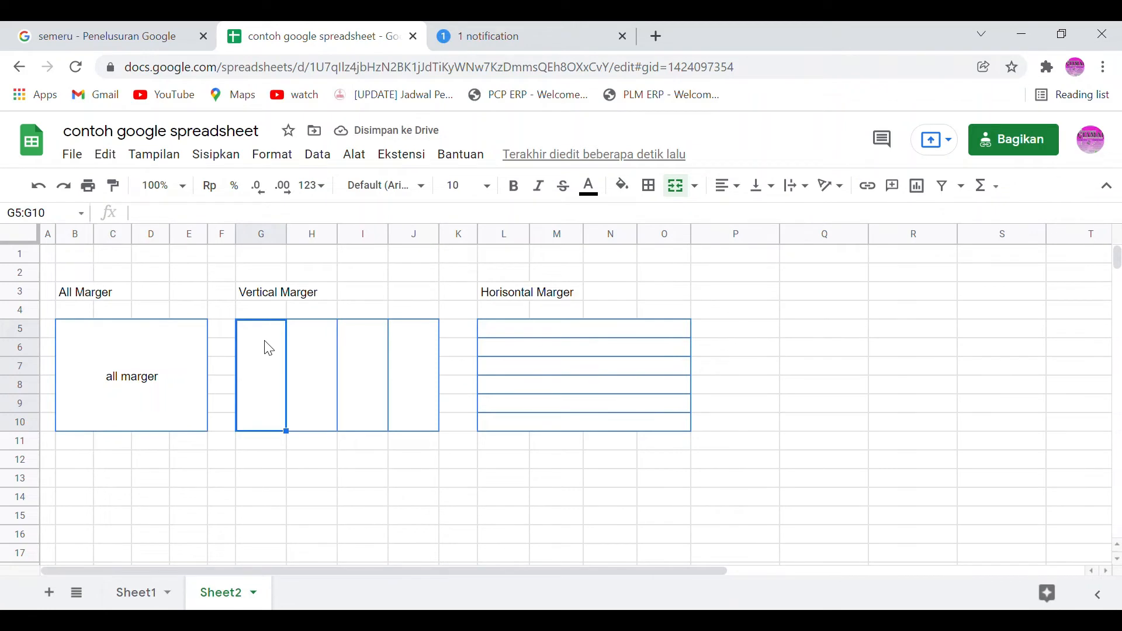
type("Verica")
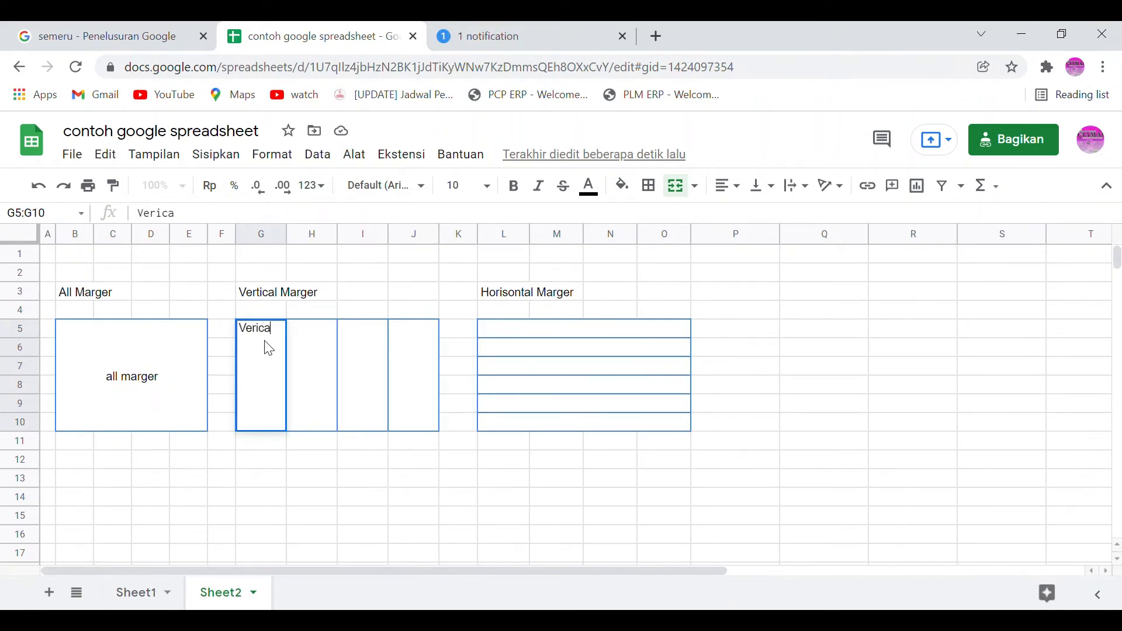
type("l Marger")
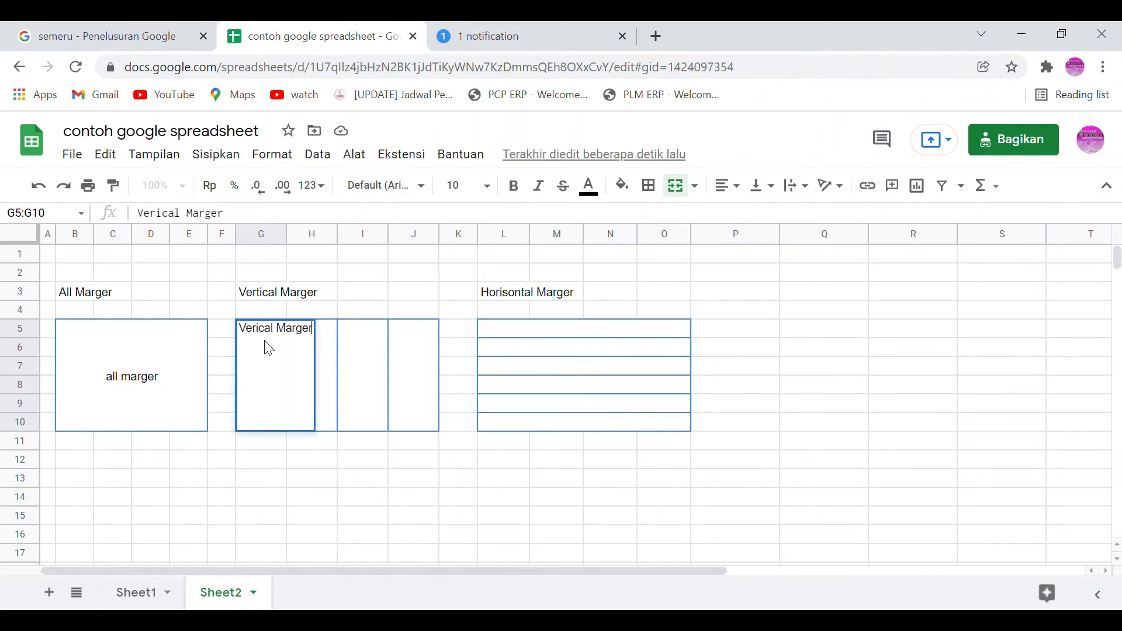
key("Up")
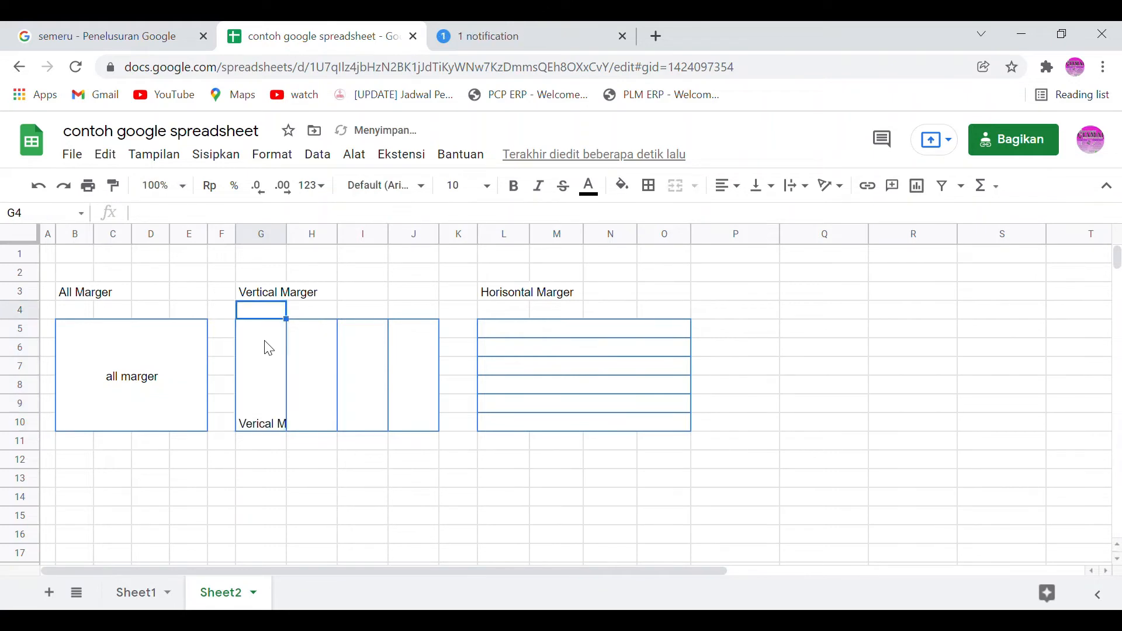
left_click(269, 348)
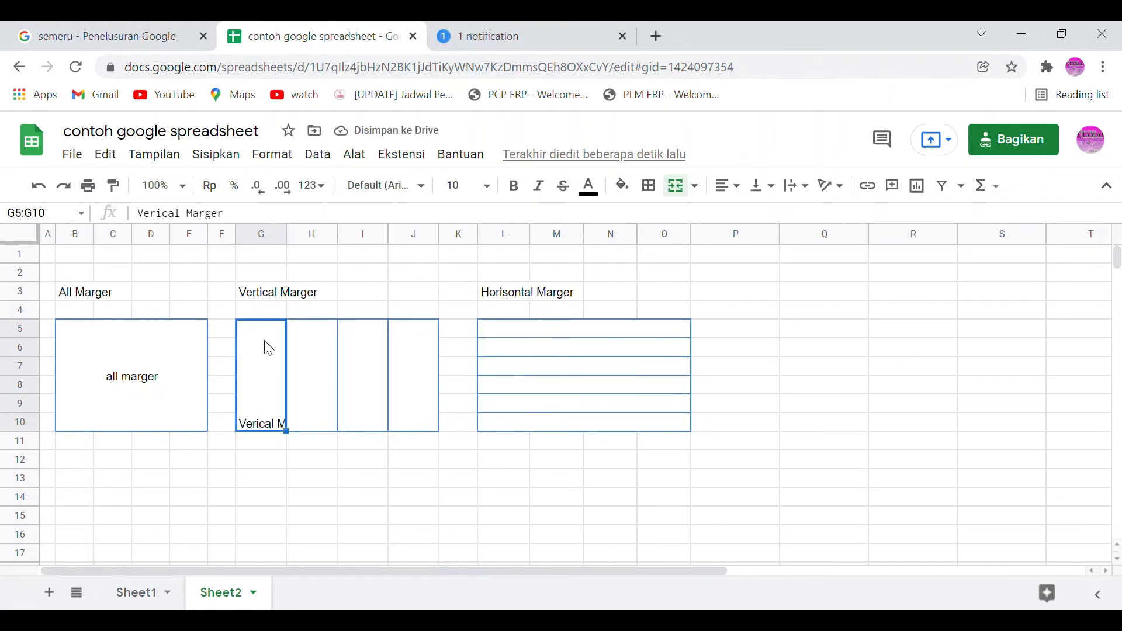
key("Up")
left_click(269, 348)
Step: Set the text wrapping of the vertically merged cell G5:G10 to Overflow
left_click(133, 381)
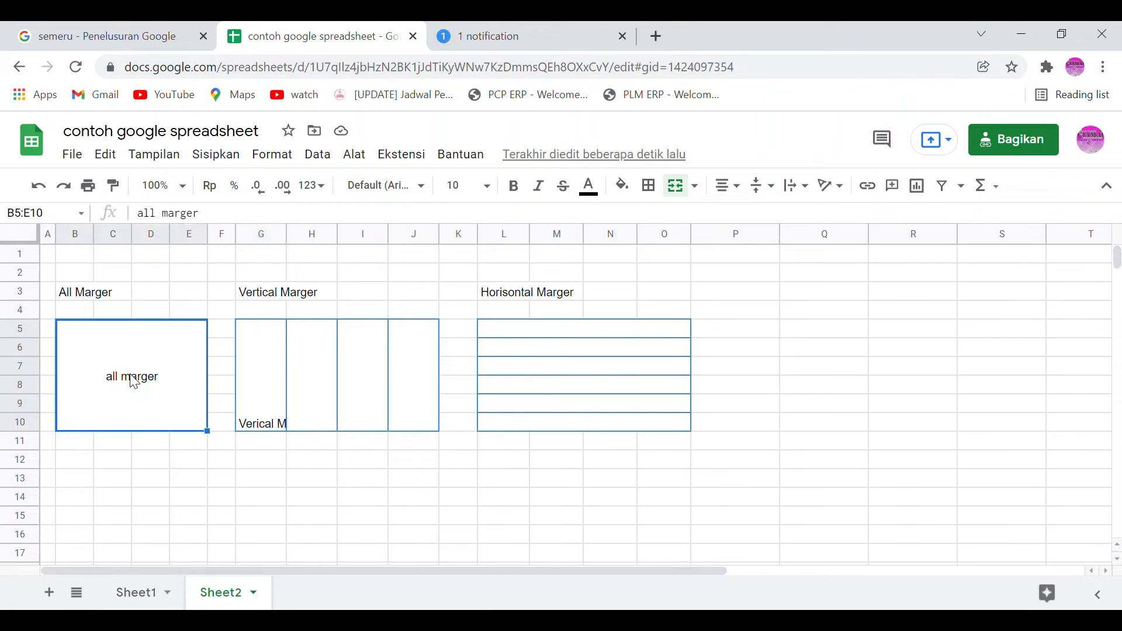
left_click(252, 377)
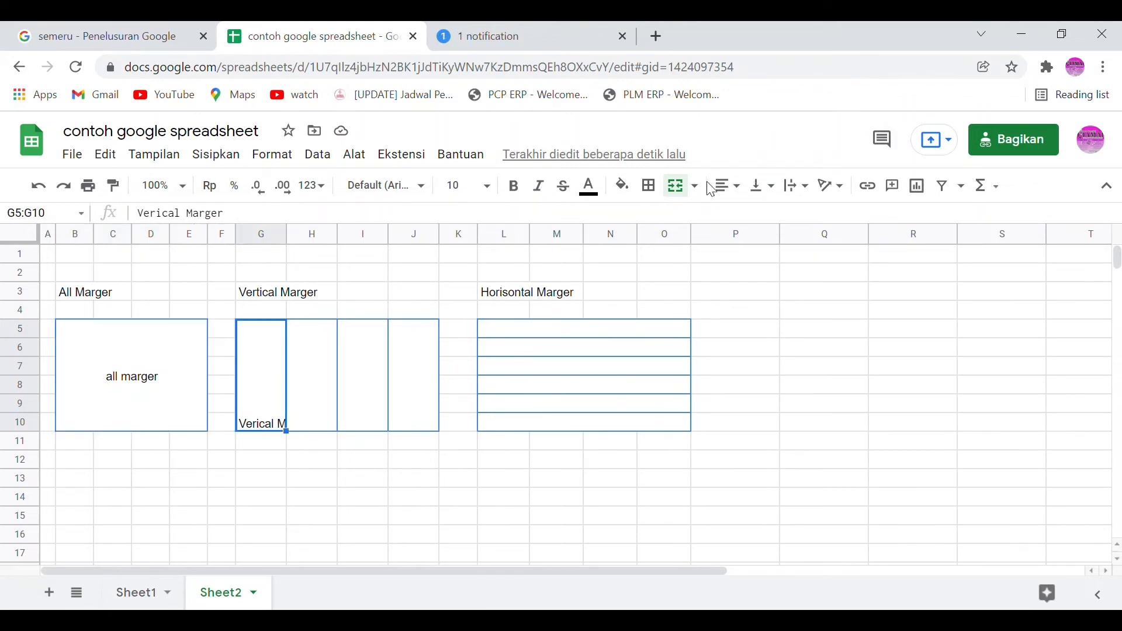
left_click(814, 188)
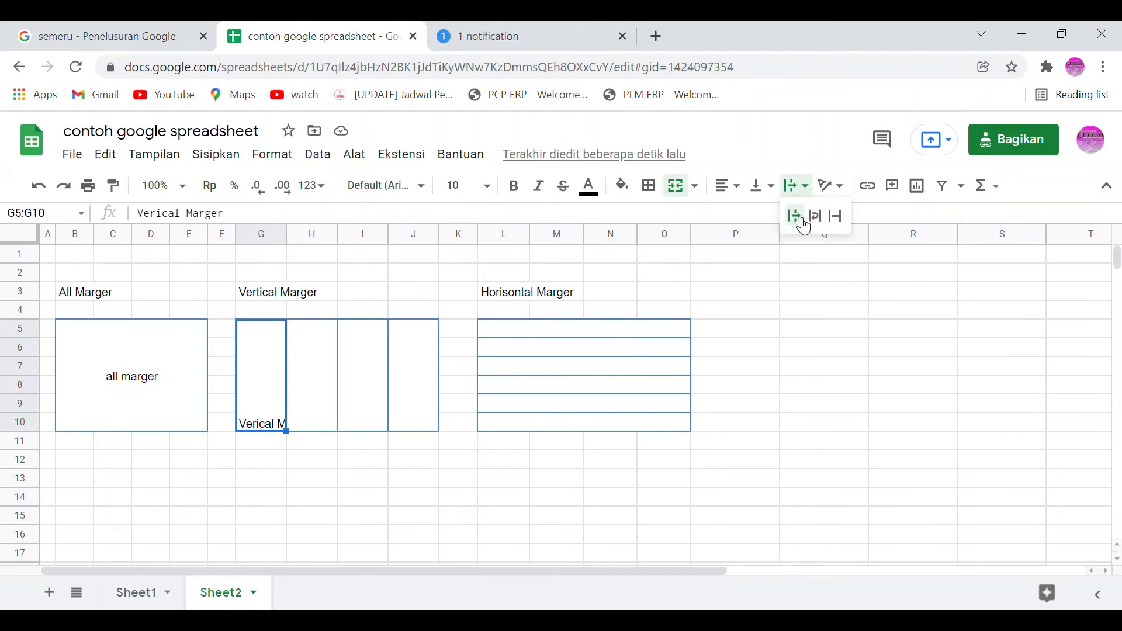
left_click(805, 225)
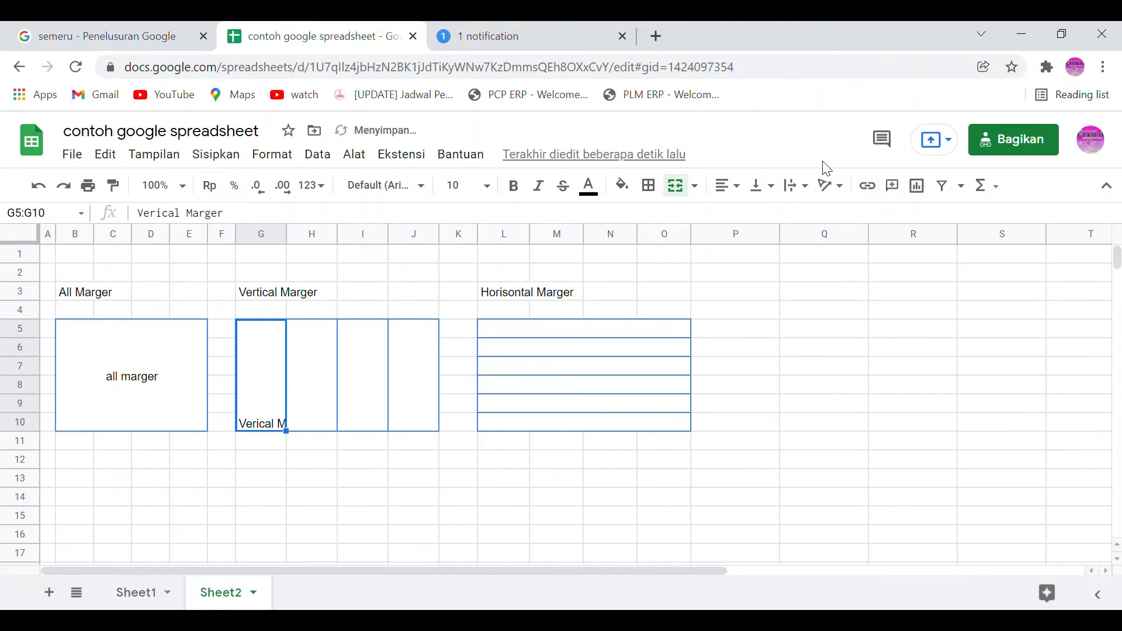
Step: Compare the text wrapping option and text overflow of the G3 label with those of the vertically merged cell G5:G10
key("Up")
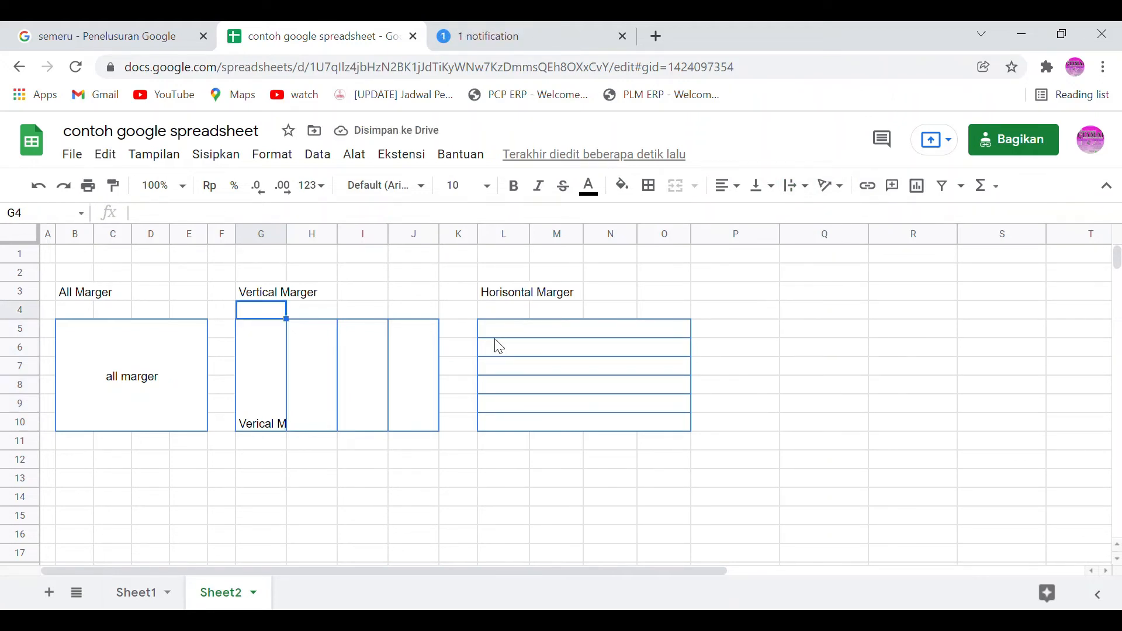
key("Up")
key("Down")
key("Up")
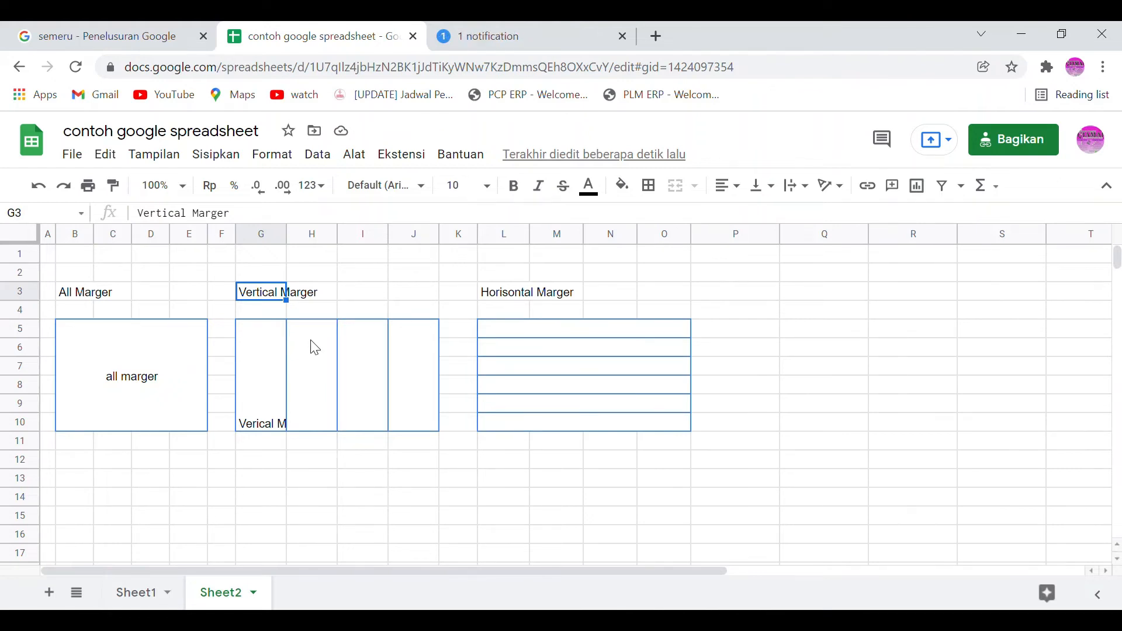
key("Right")
key("Left")
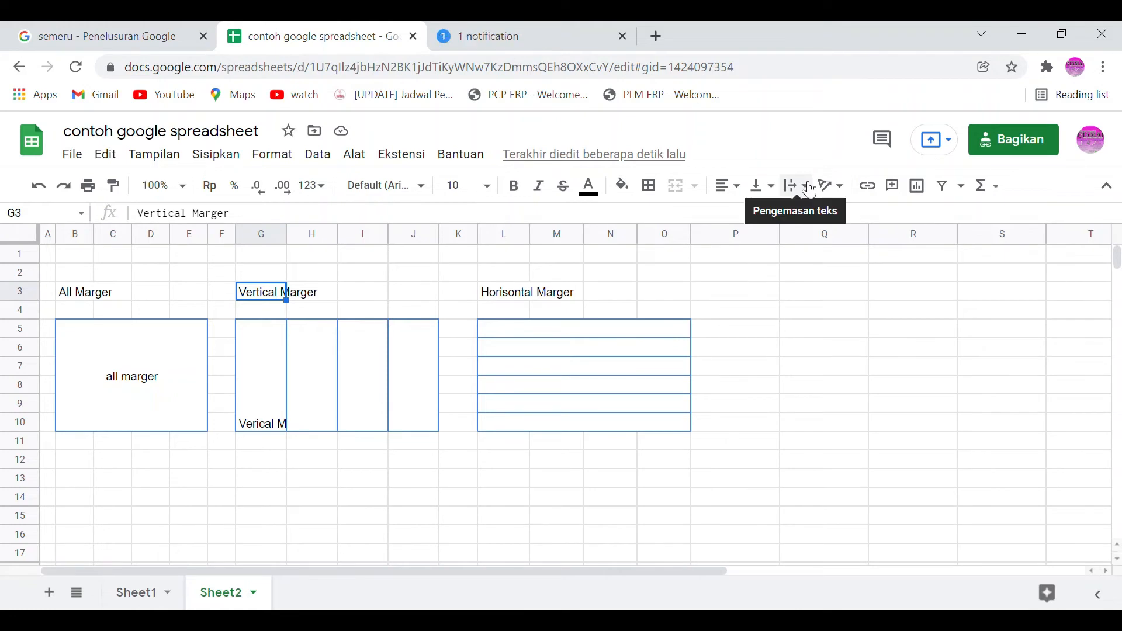
left_click(811, 188)
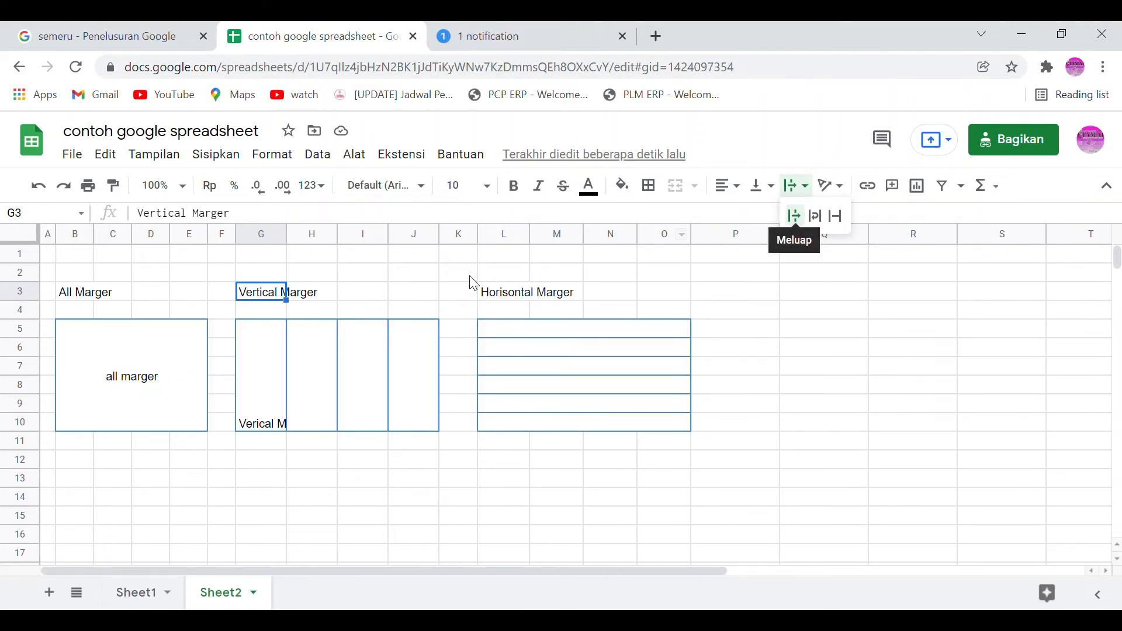
left_click(278, 355)
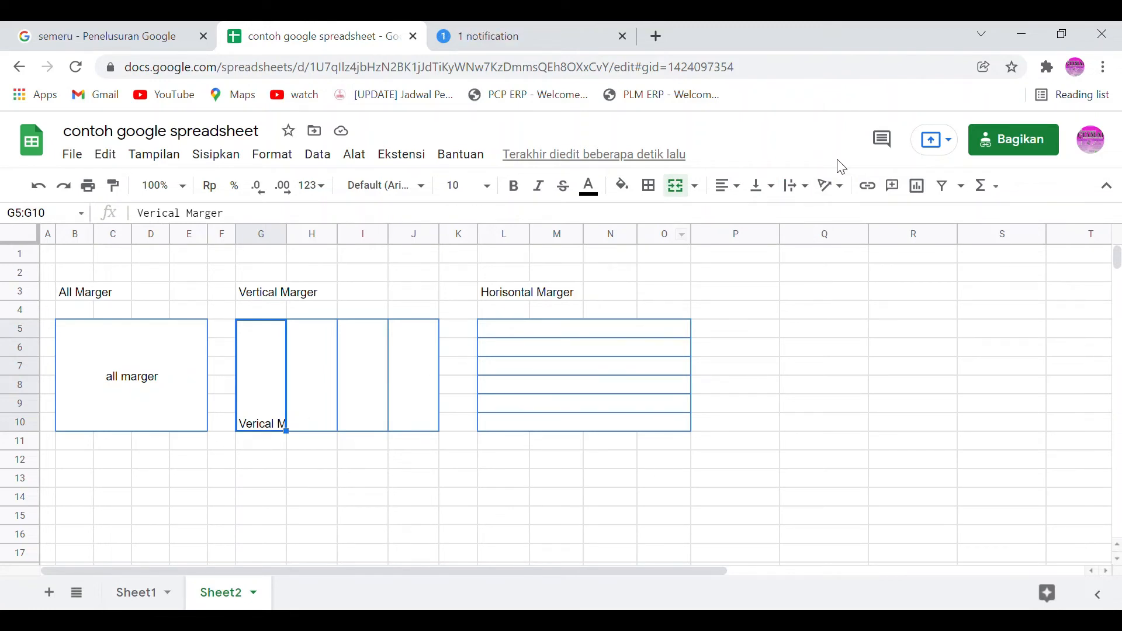
left_click(811, 188)
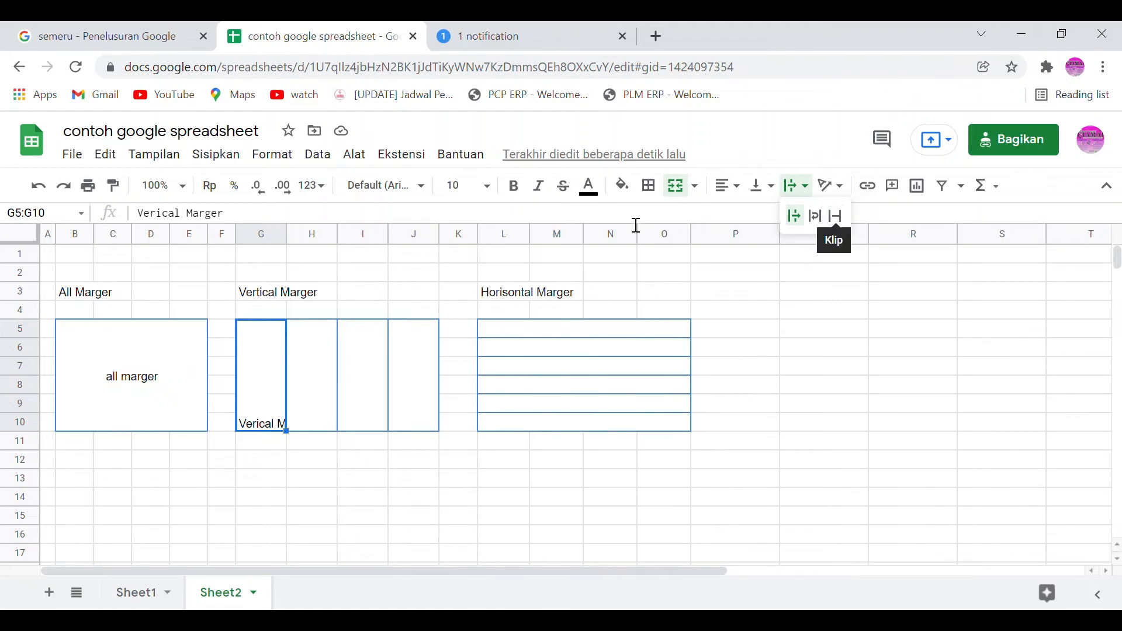
left_click(258, 299)
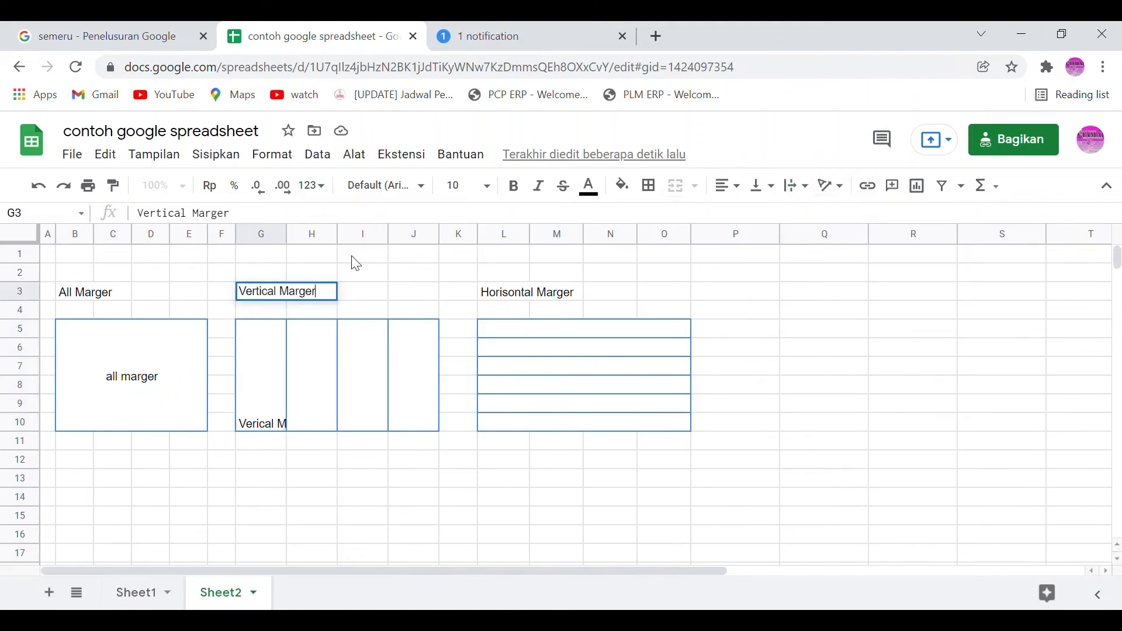
left_click(811, 190)
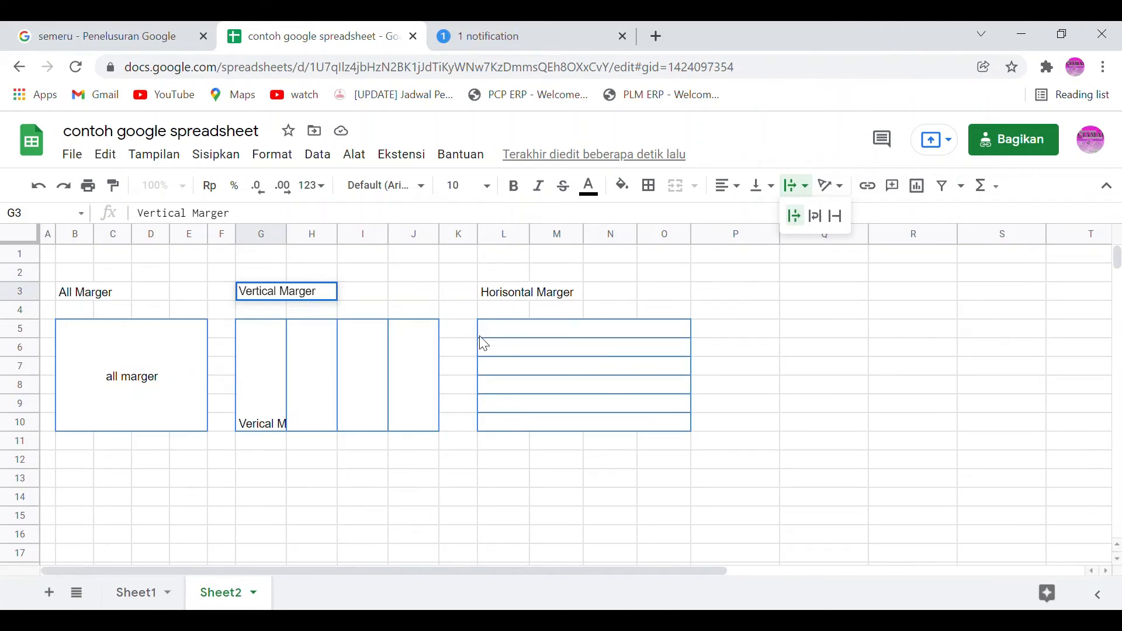
Step: Set the text wrapping of the vertically merged cell G5:G10 to Wrap and align its text to the vertical middle
left_click(267, 363)
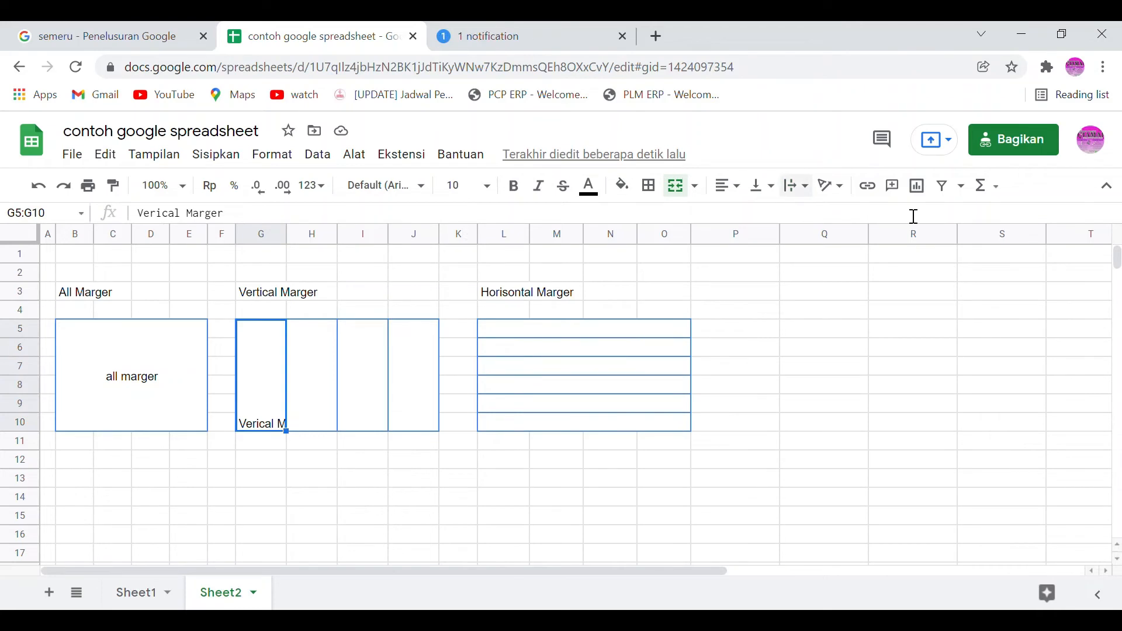
left_click(809, 197)
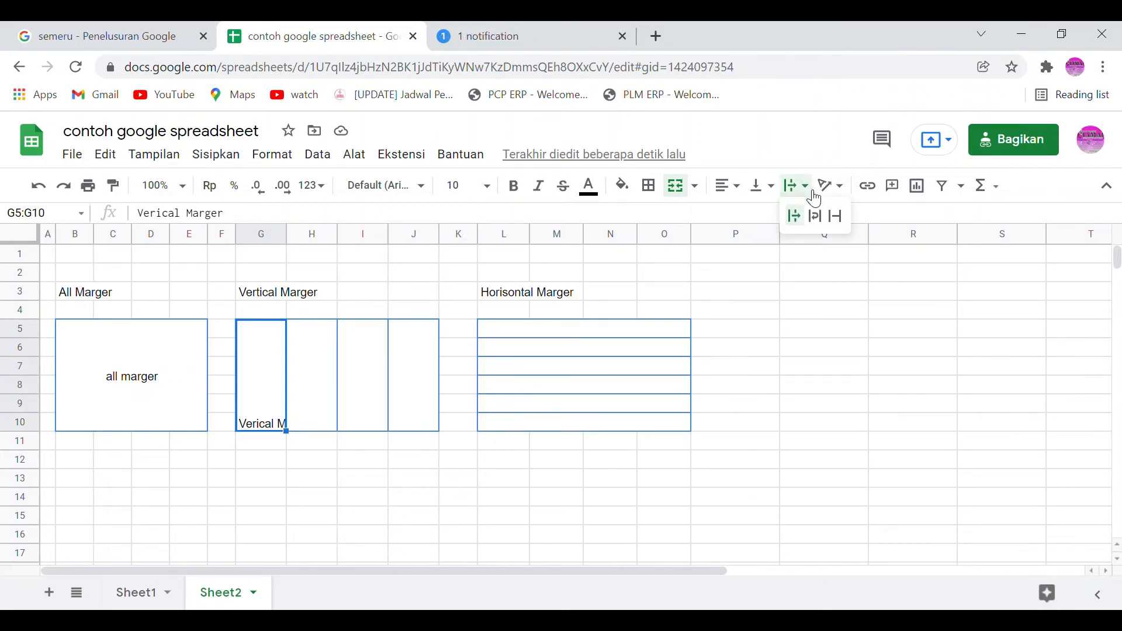
left_click(817, 216)
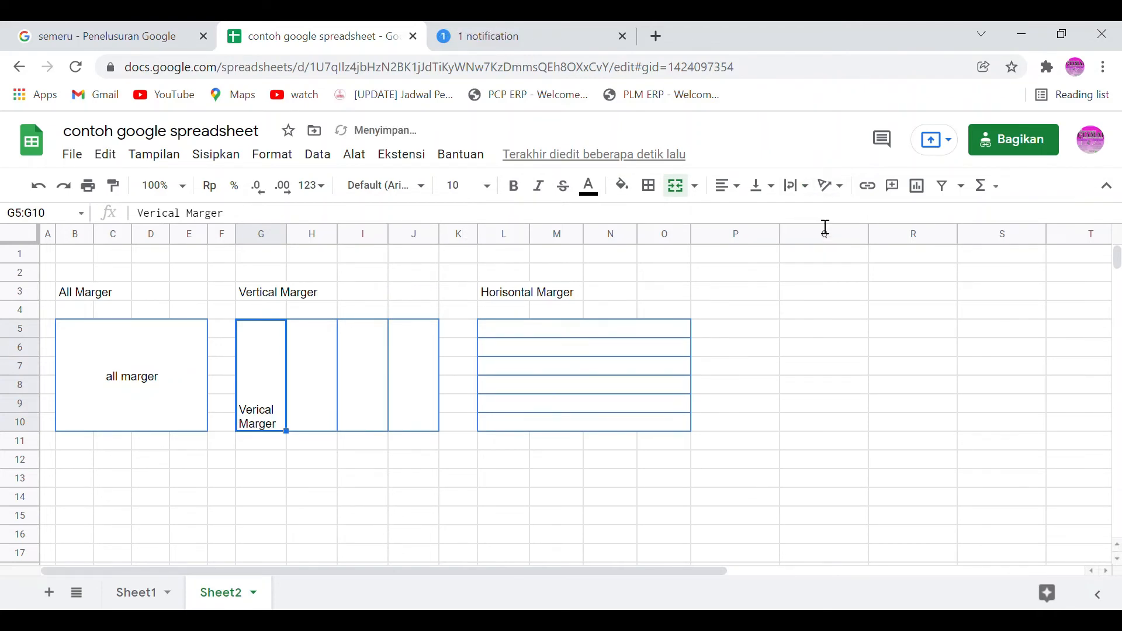
left_click(761, 187)
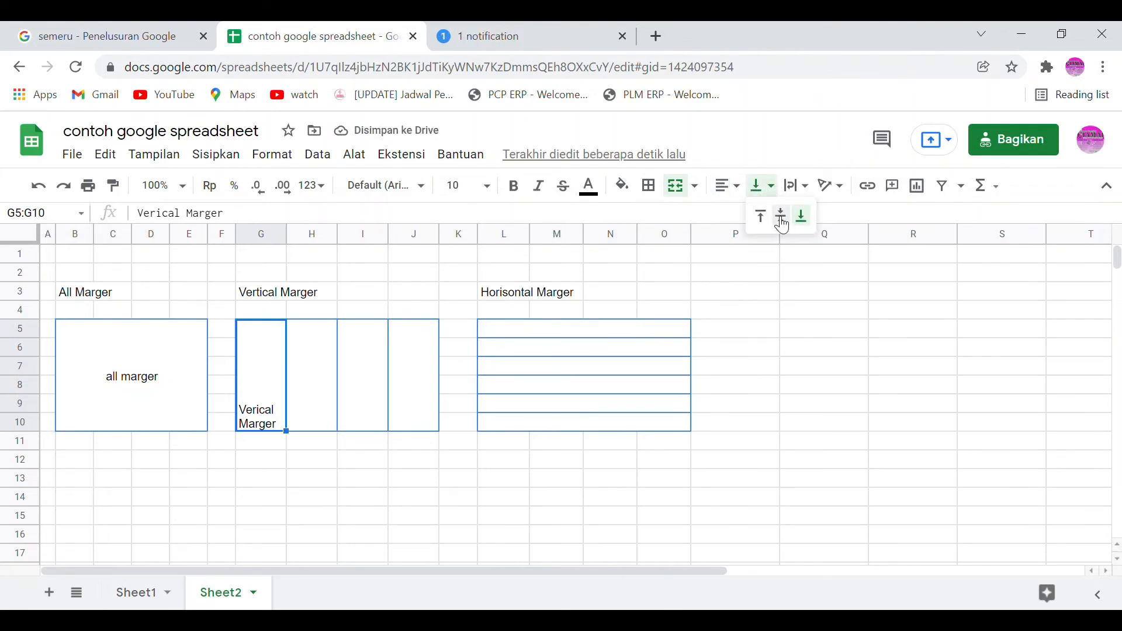
left_click(782, 220)
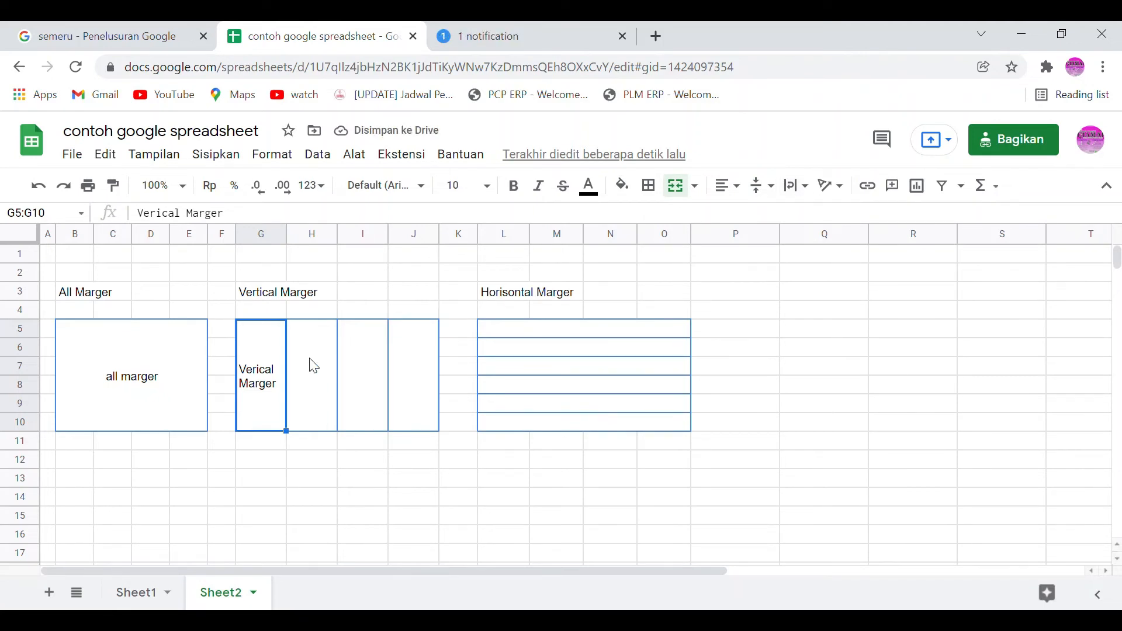
Step: Switch the text wrapping of the vertically merged cell G5:G10 to Clip, then back to Wrap
left_click(813, 188)
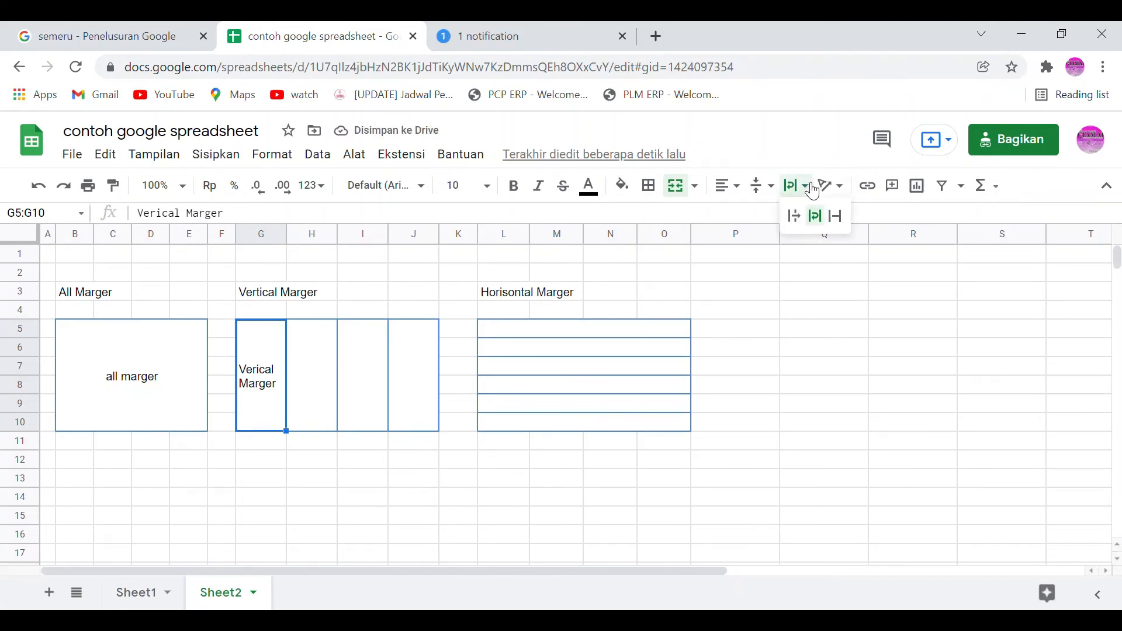
left_click(848, 229)
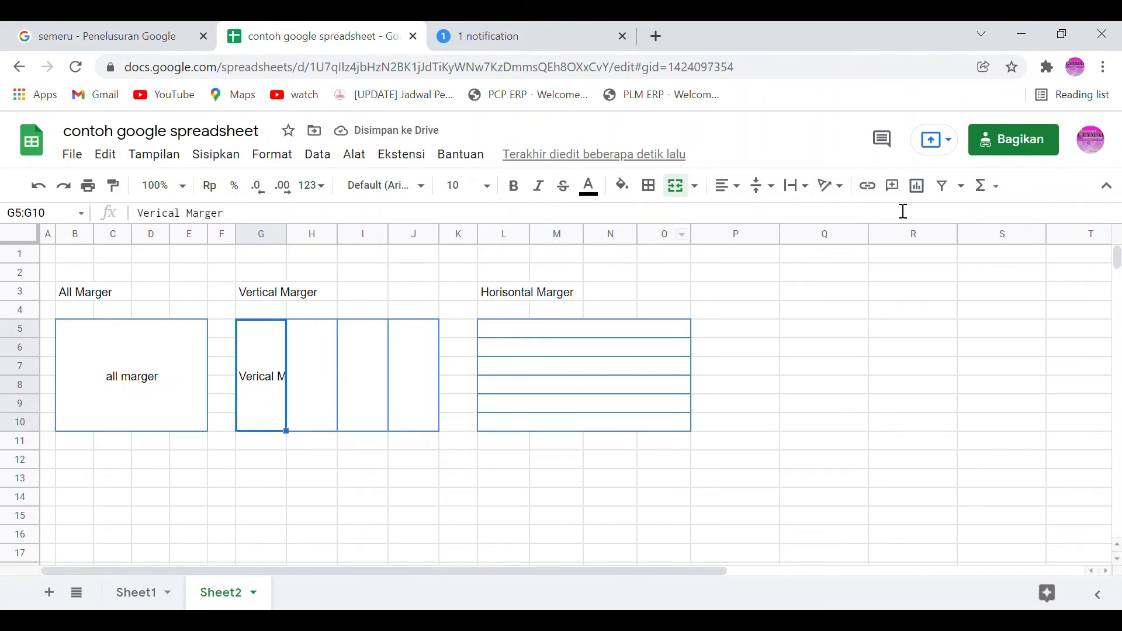
left_click(771, 187)
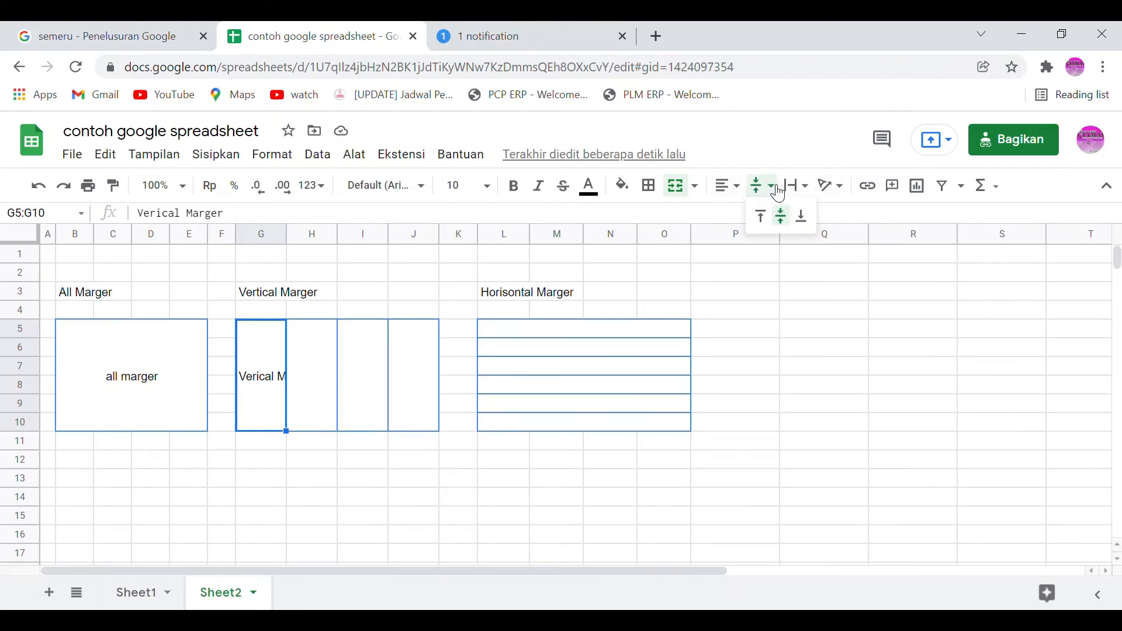
left_click(806, 192)
left_click(810, 195)
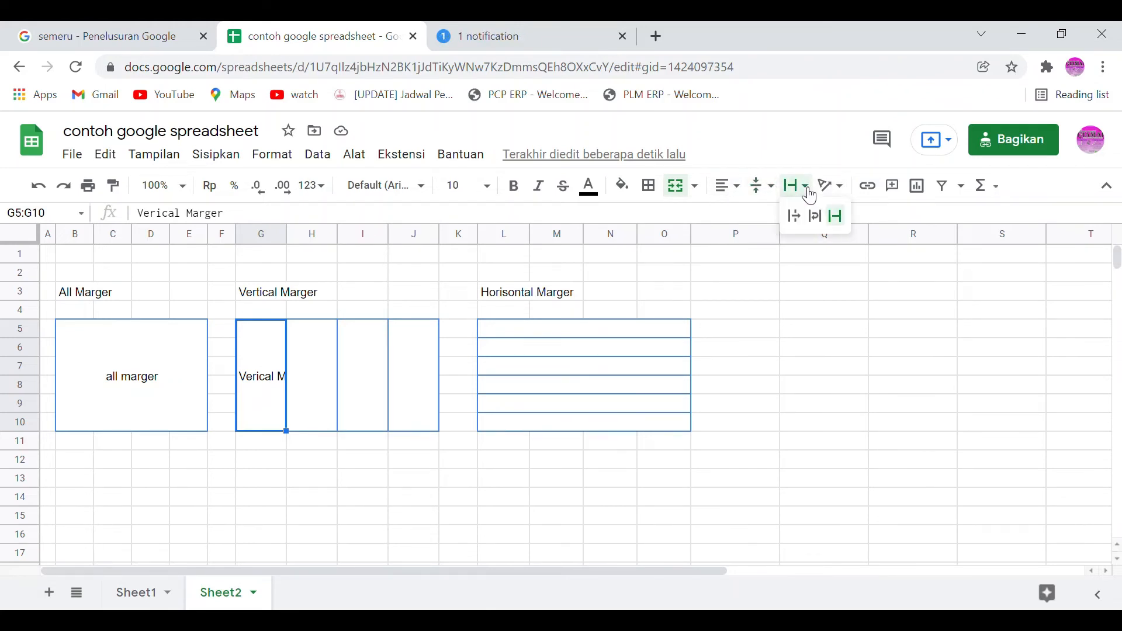
left_click(810, 196)
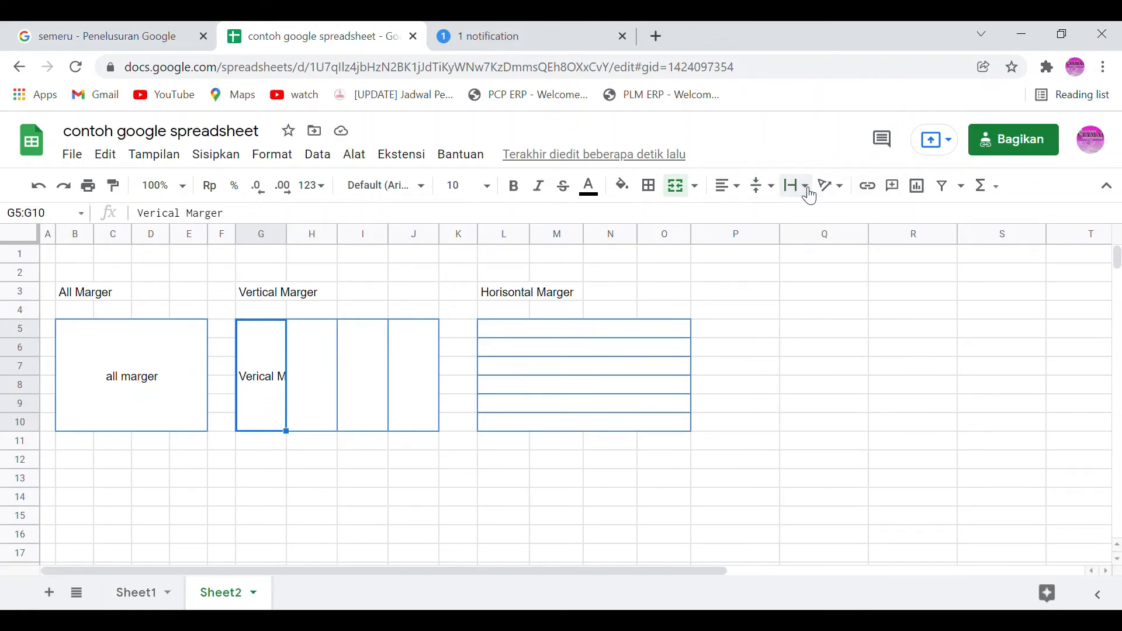
left_click(813, 195)
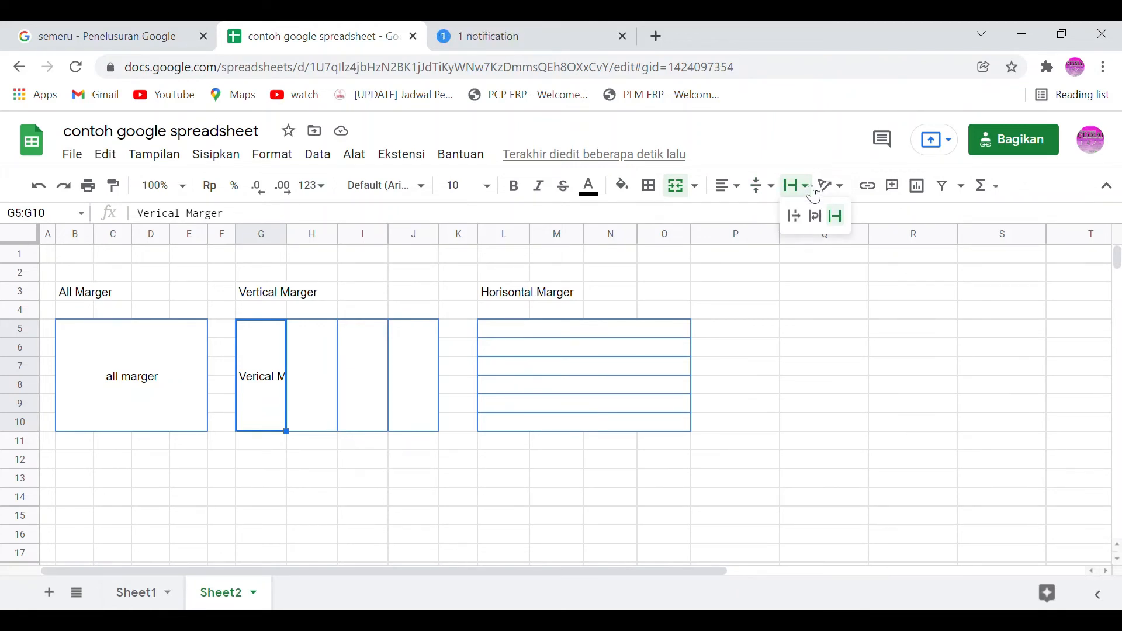
left_click(826, 218)
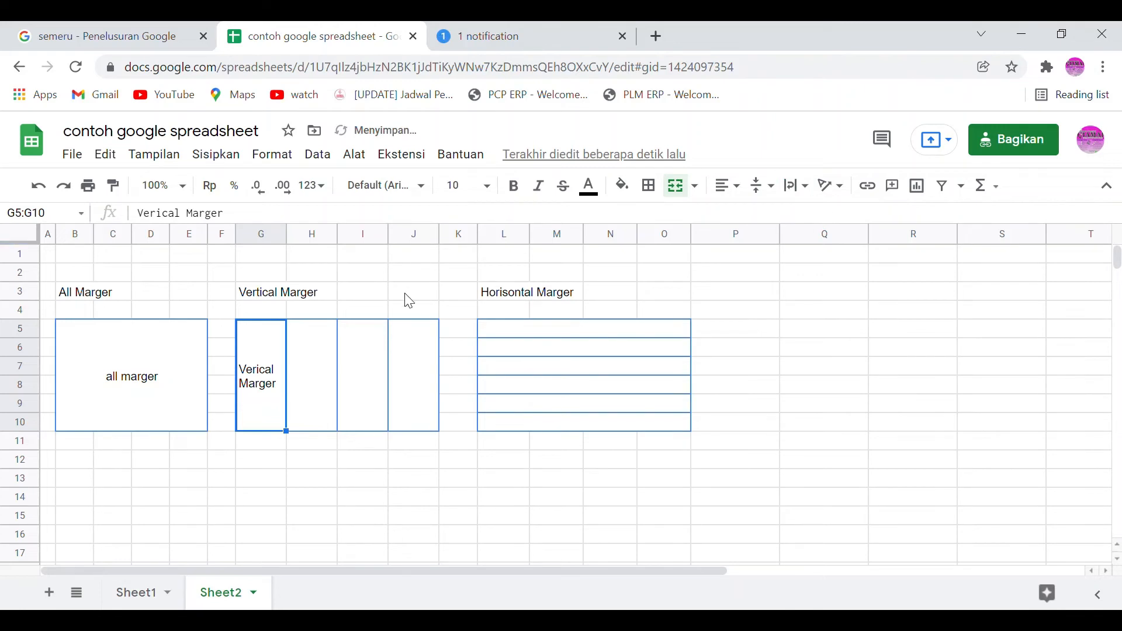
Step: Check the text wrapping option of the G3 label, then set the "Horisontal Marger" label in L3 to Clip
left_click(278, 295)
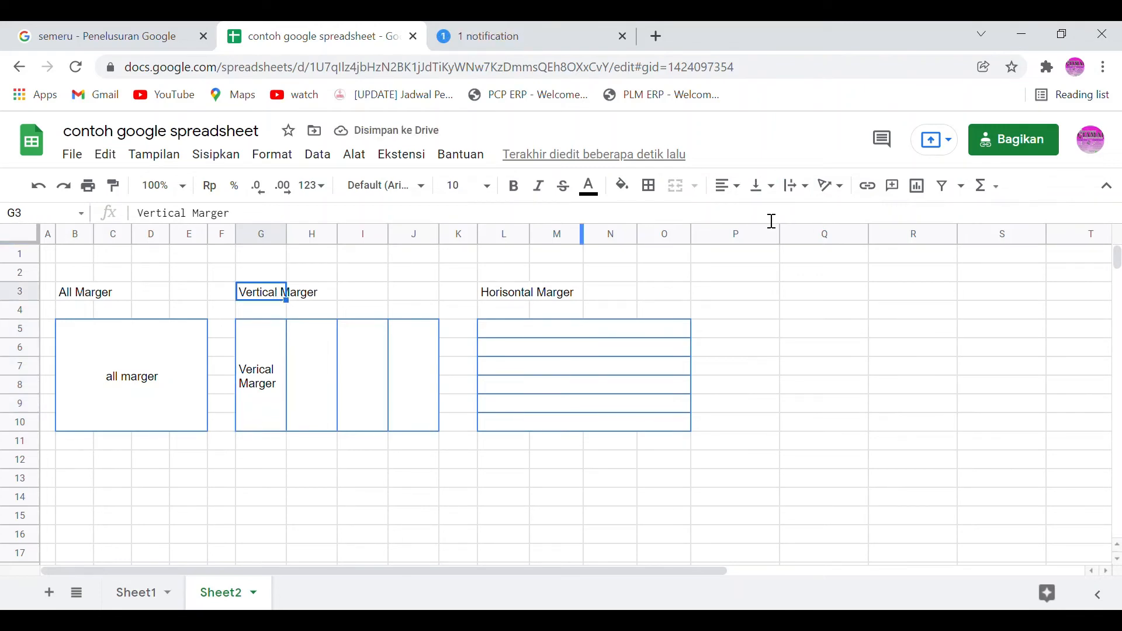
left_click(817, 186)
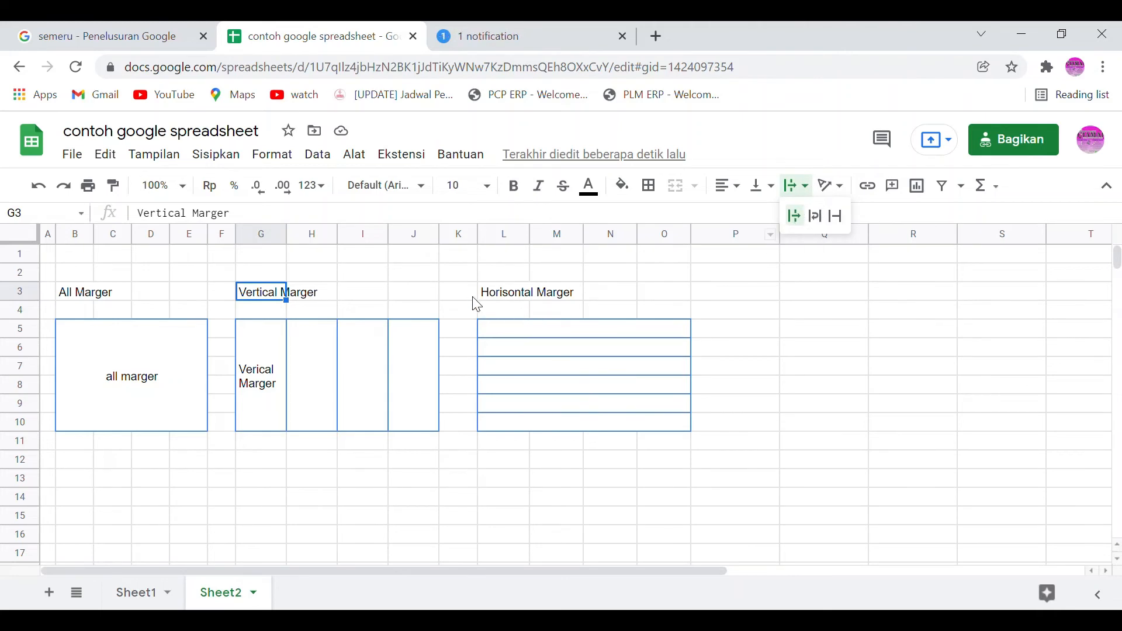
left_click(501, 295)
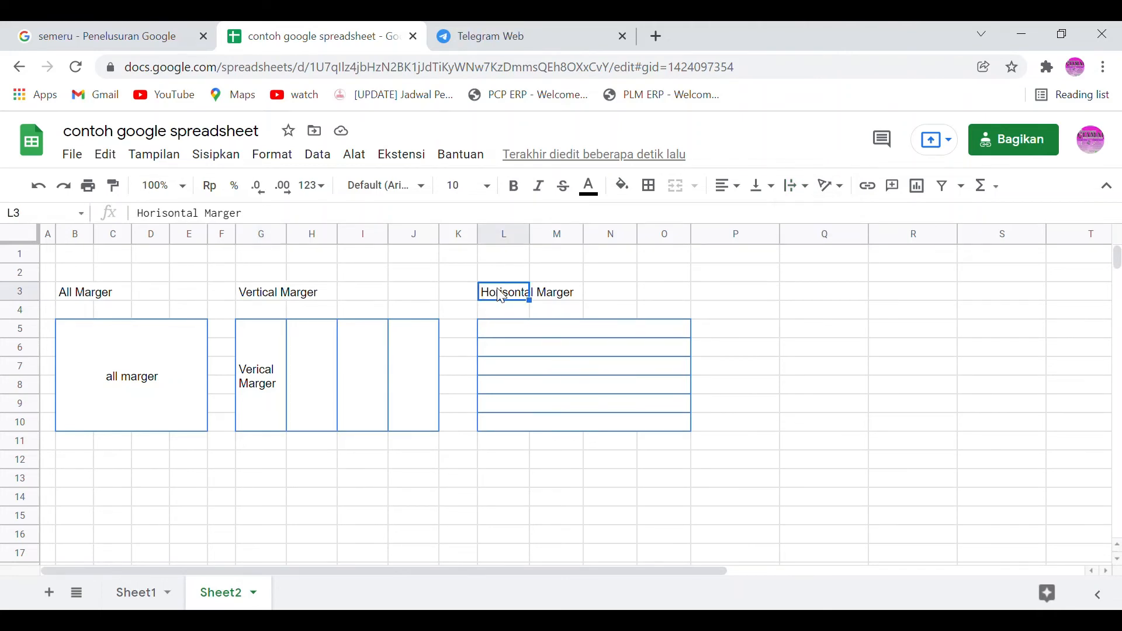
left_click(806, 186)
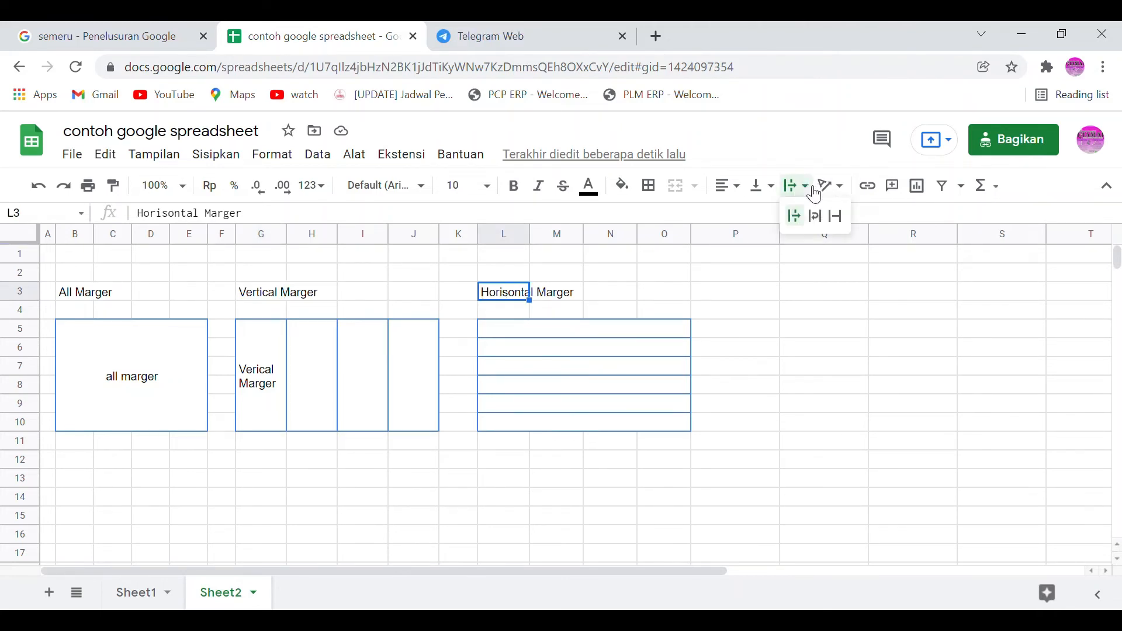
left_click(837, 216)
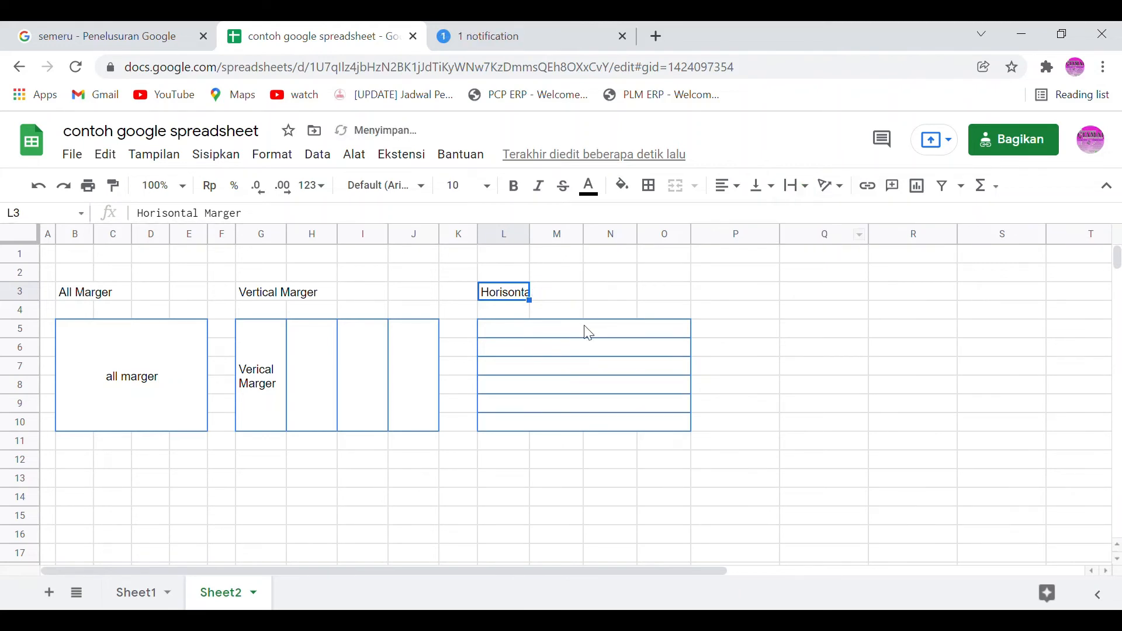
Step: Examine the clipped label in L3 against its neighbouring cells M3 and L4
key("Right")
key("Left")
key("Down")
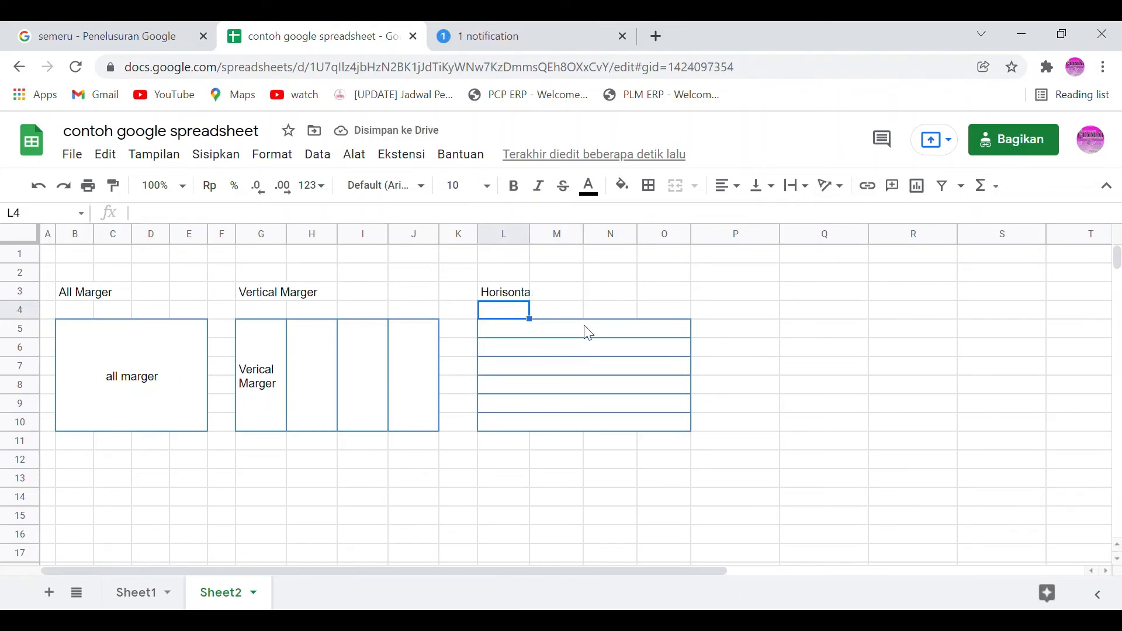
key("Up")
key("Right")
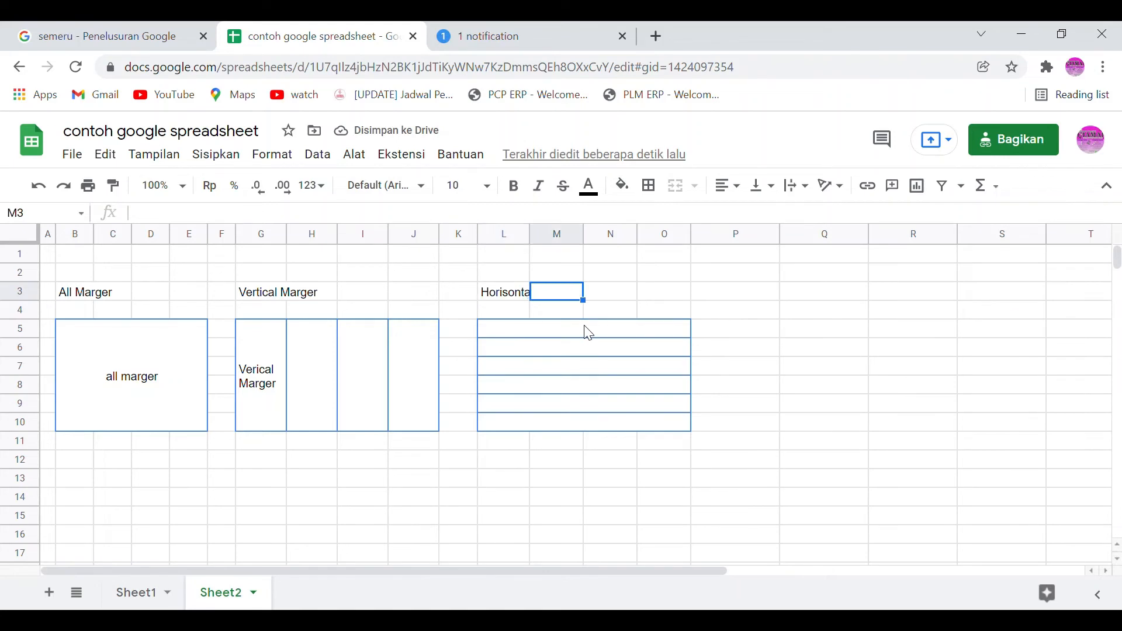
key("Down")
key("Left")
key("Up")
key("Up")
key("Down")
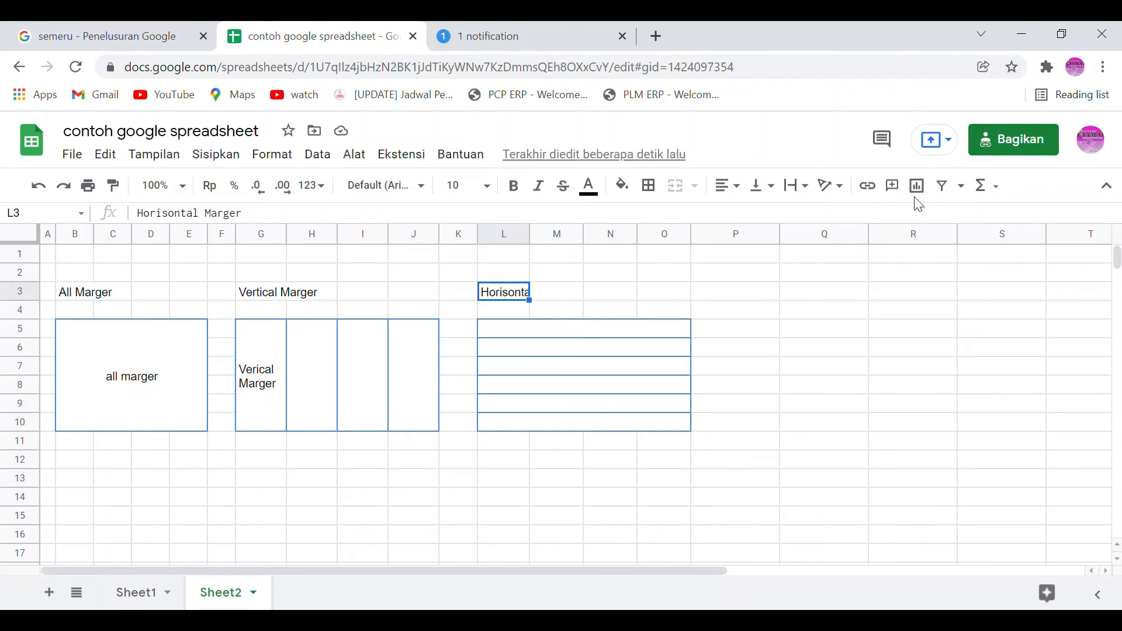
Step: Rotate the "all marger" text in the merged block B5:E10 to 45°, then to -45°, and view the custom angles offered
left_click(256, 385)
left_click(115, 384)
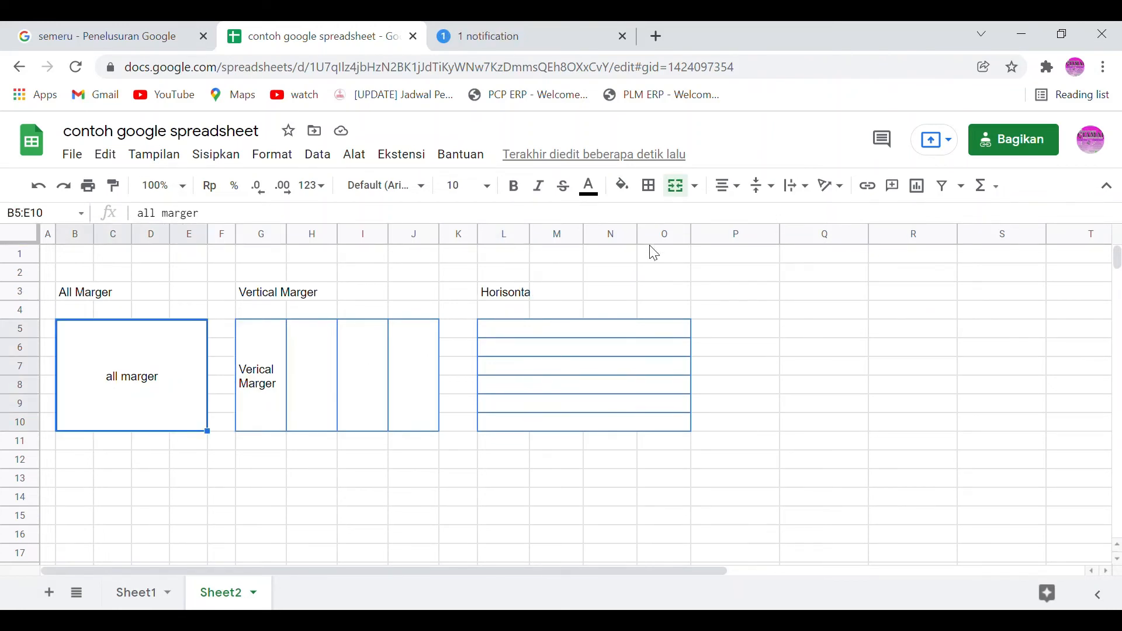
left_click(848, 196)
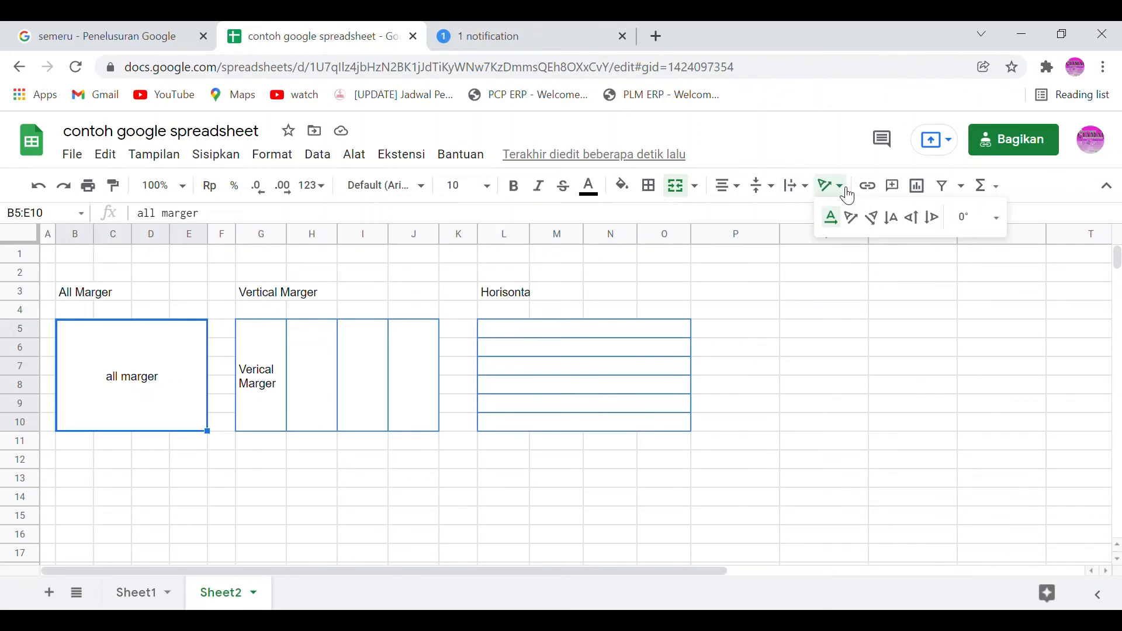
left_click(855, 227)
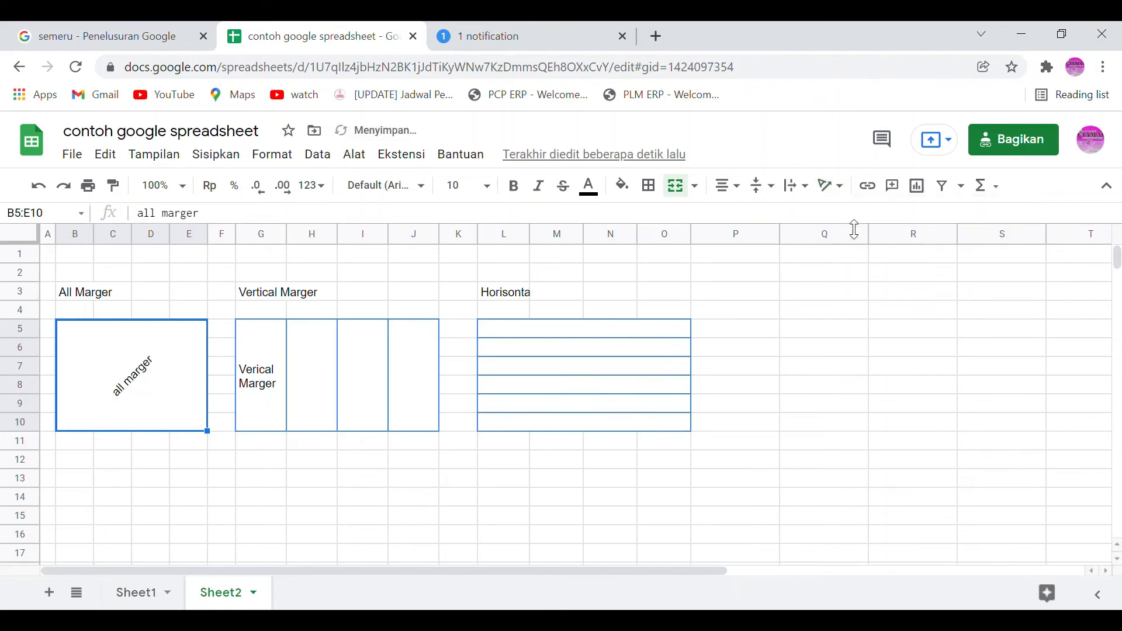
left_click(845, 195)
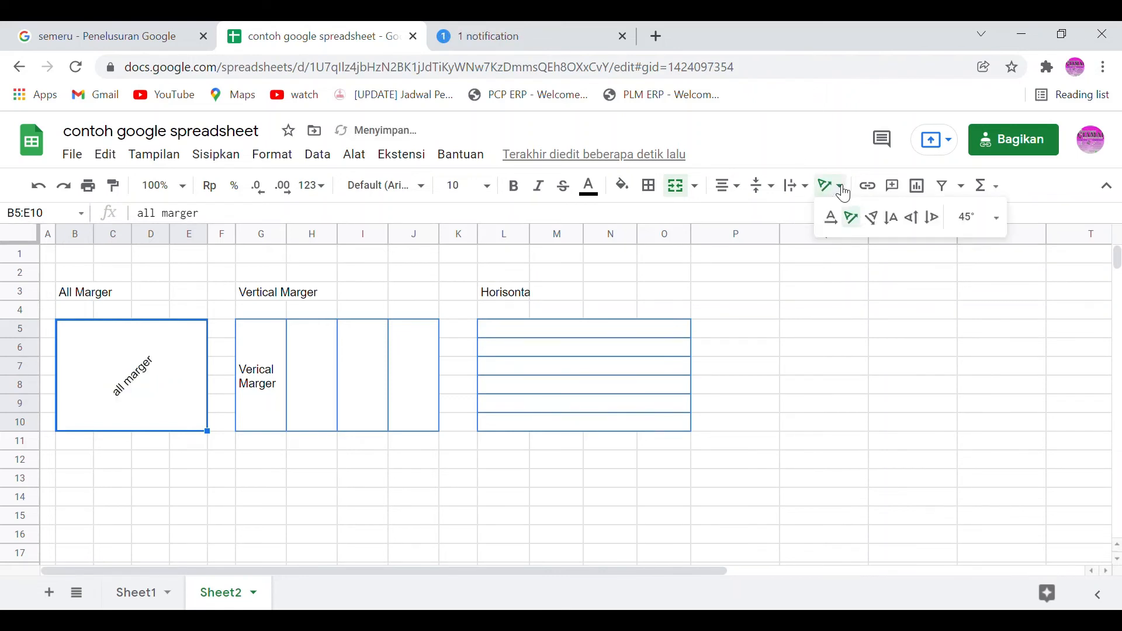
left_click(874, 221)
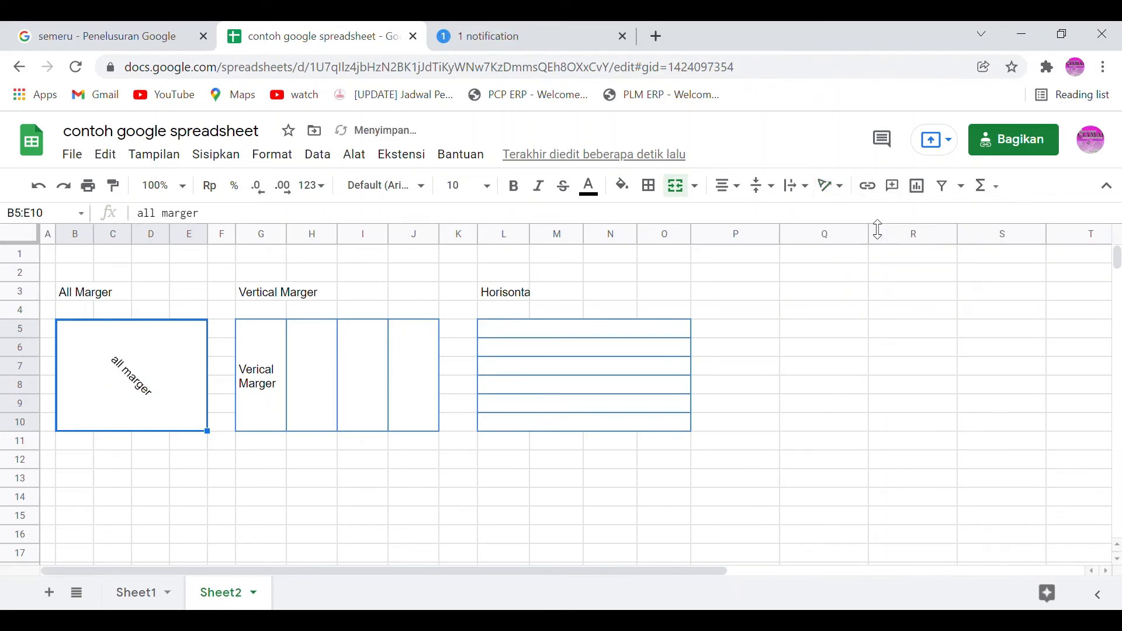
left_click(845, 187)
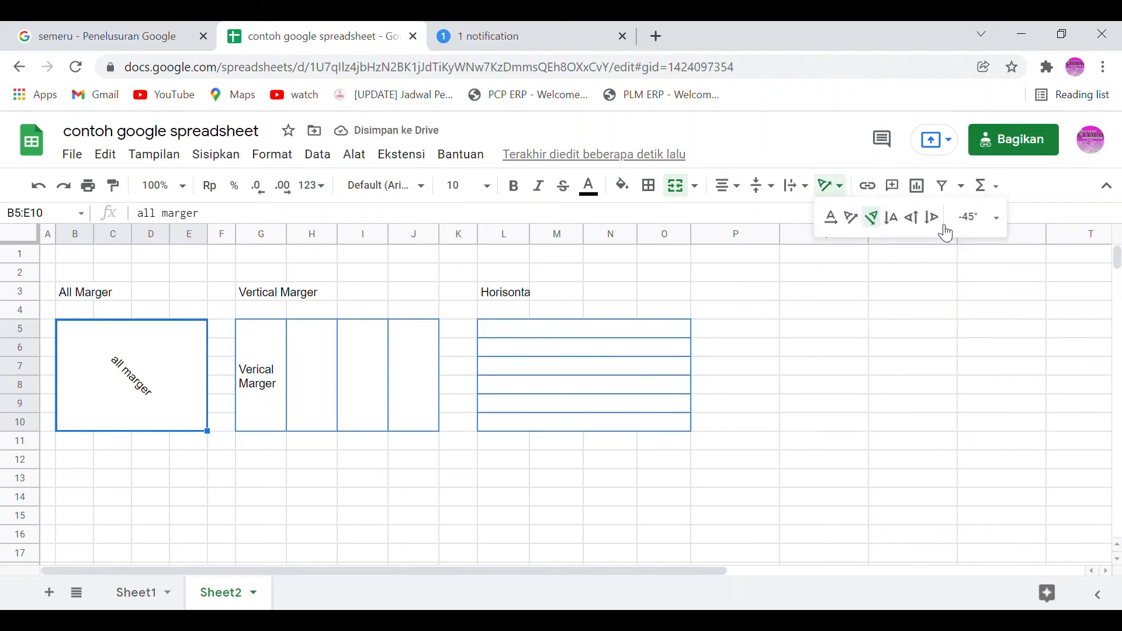
left_click(1007, 224)
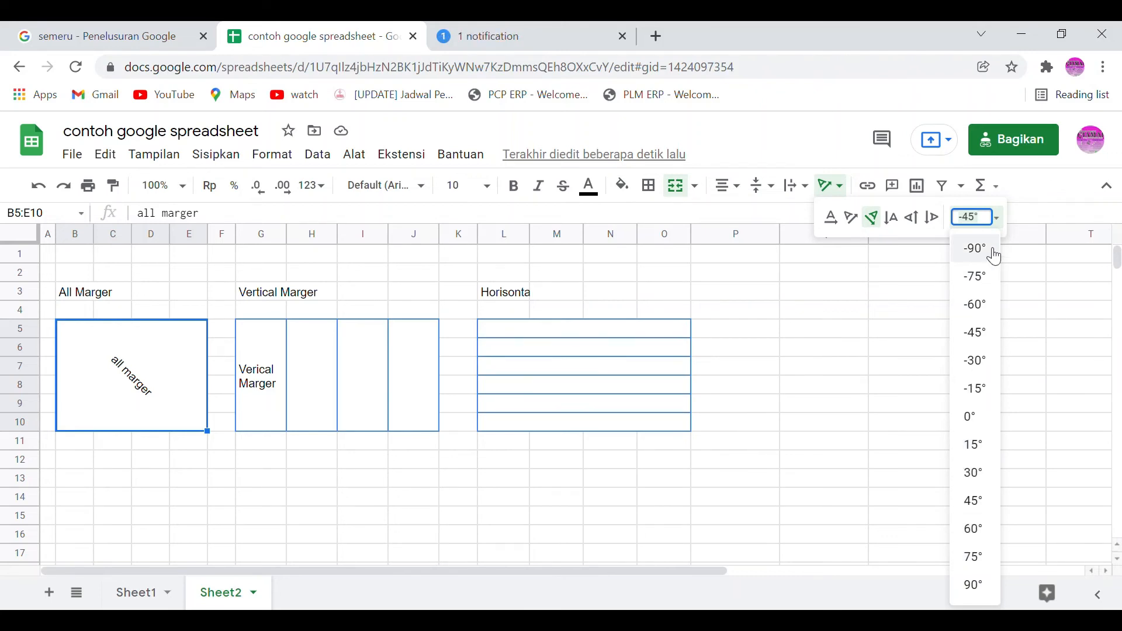
Step: Stack the "Verical Marger" text in the merged cell G5:G10 vertically, then rotate it upward to 90°
left_click(261, 372)
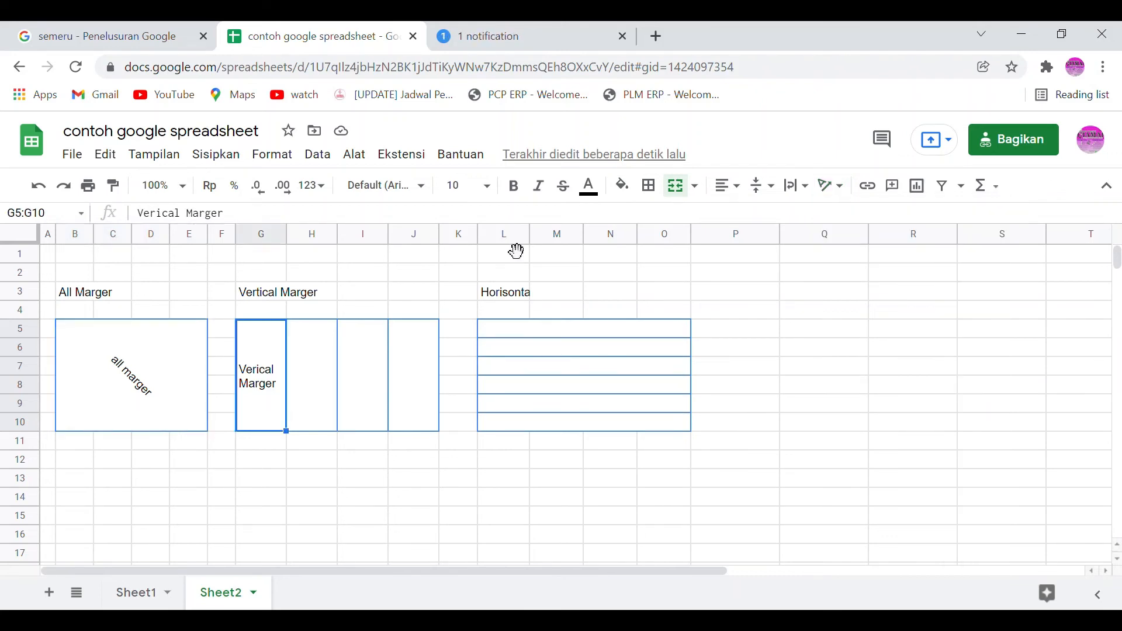
left_click(832, 187)
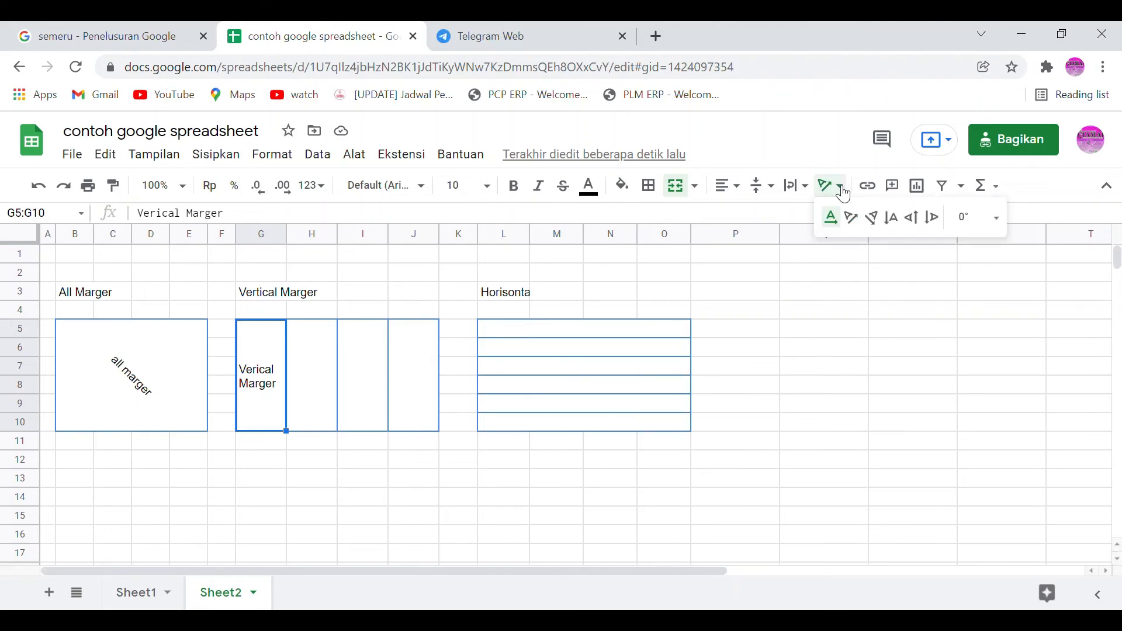
left_click(894, 220)
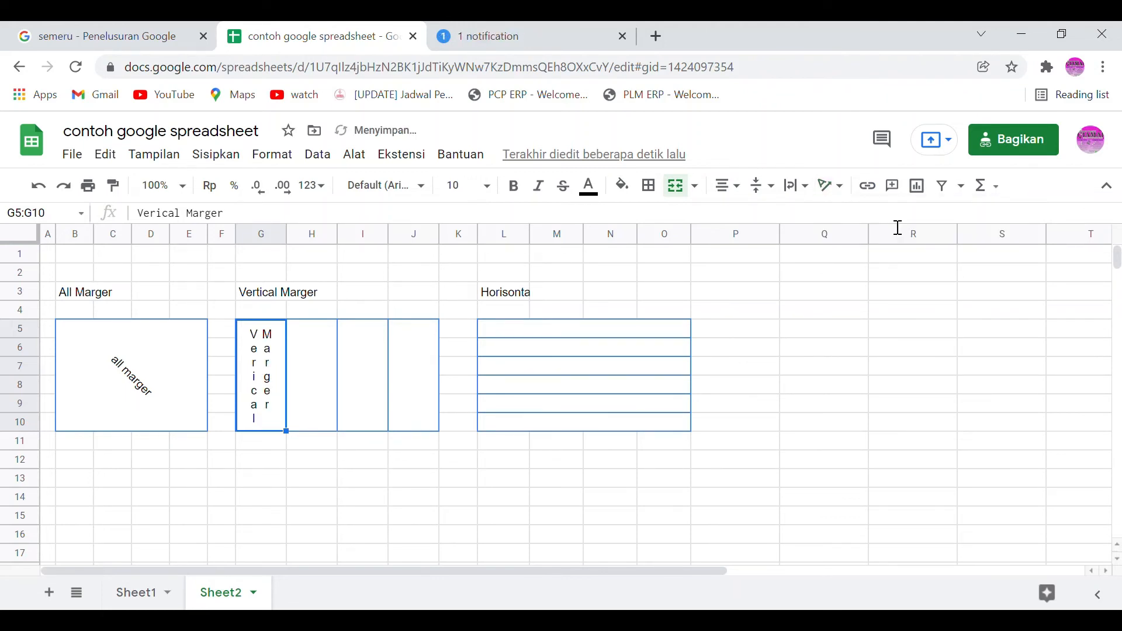
left_click(846, 186)
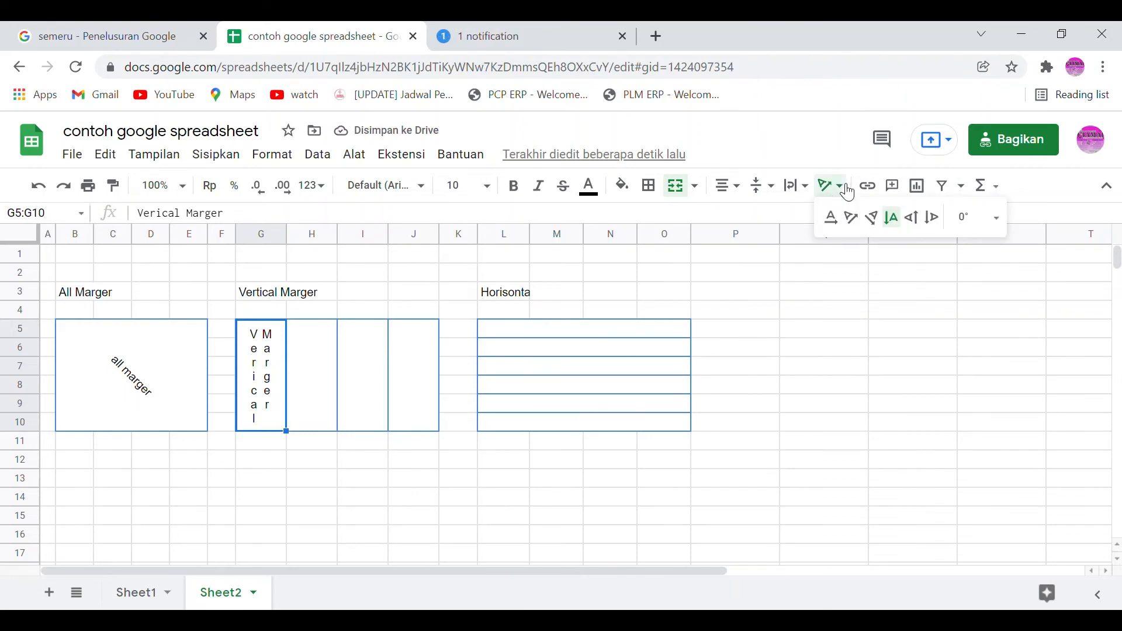
left_click(925, 228)
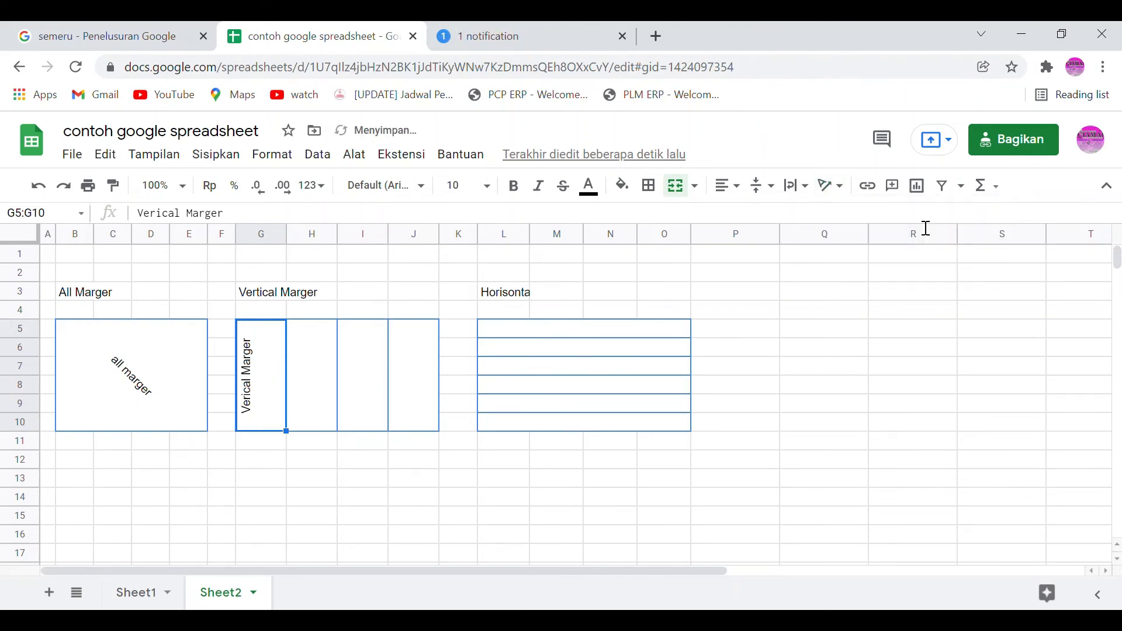
Step: Rotate the "Verical Marger" text in G5:G10 downward to -90°
left_click(845, 187)
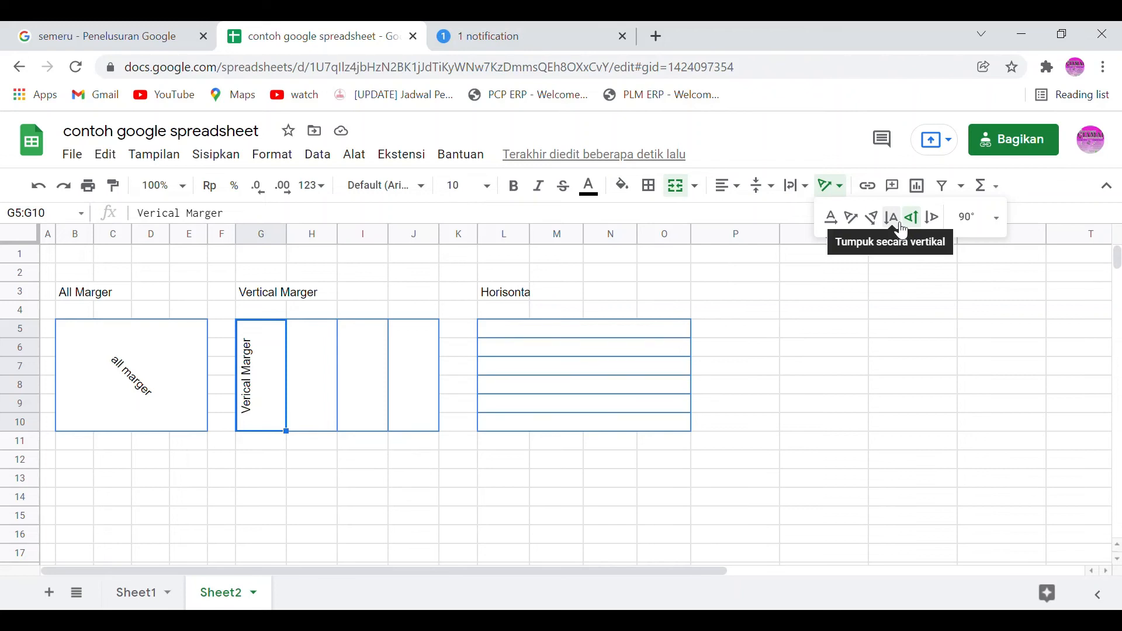
left_click(934, 218)
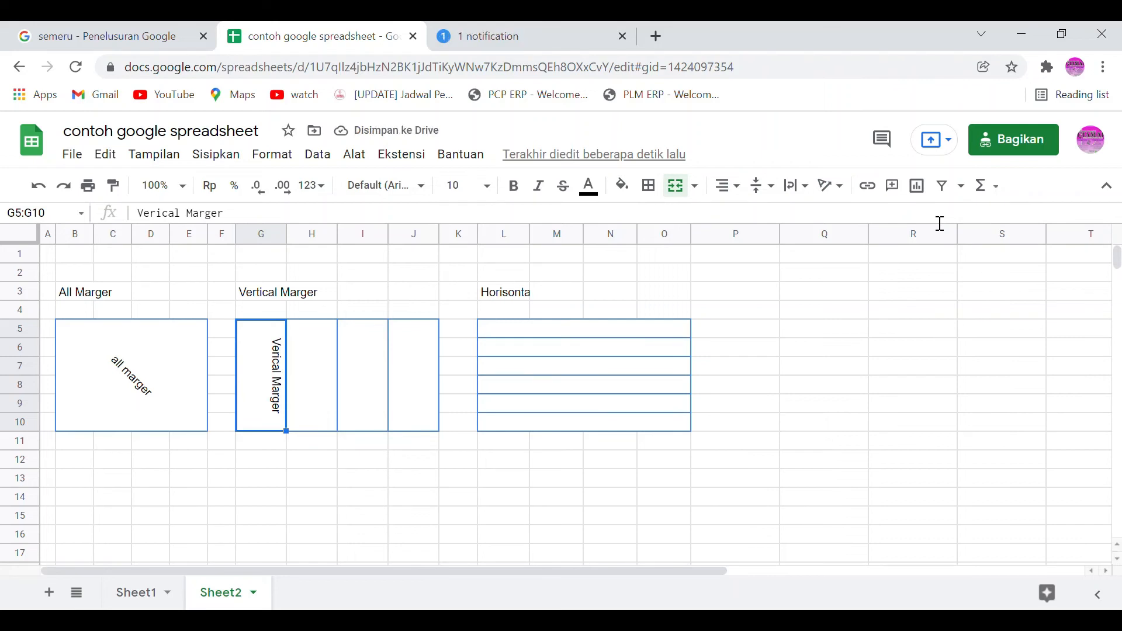
left_click(833, 186)
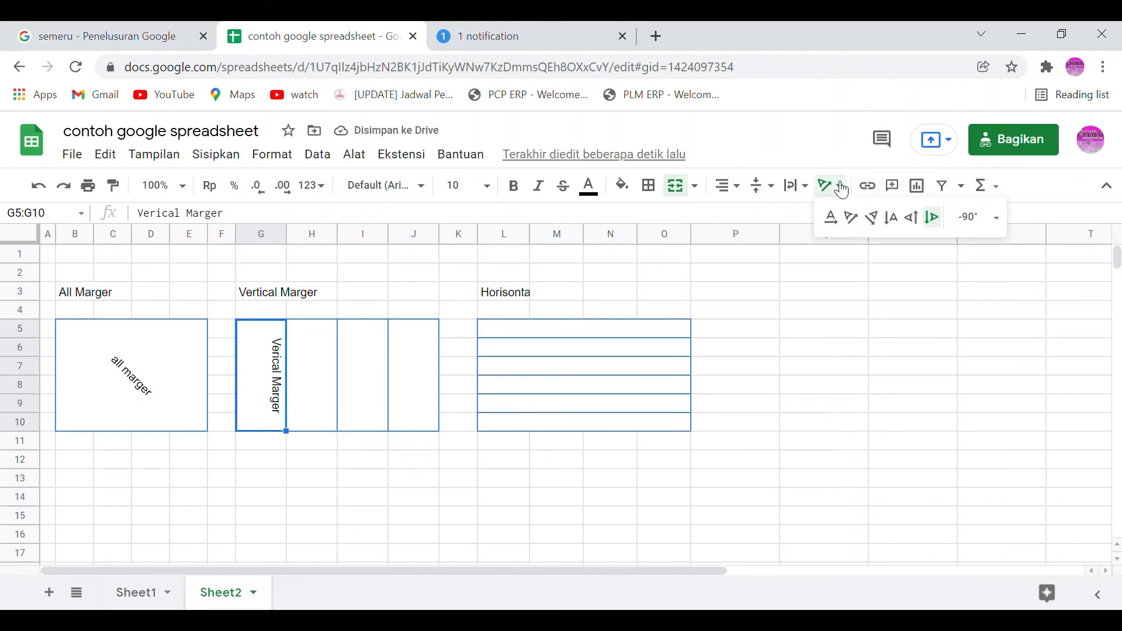
Step: Stack the "Verical Marger" text in the merged cell G5:G10 vertically and check the rotation setting applied
left_click(894, 226)
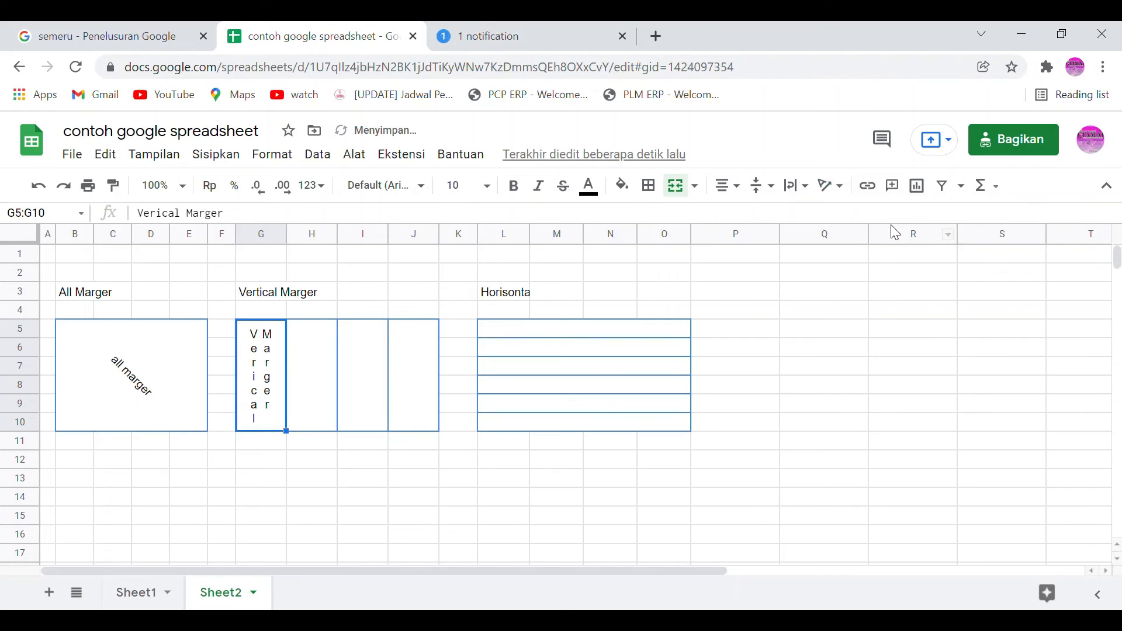
left_click(844, 189)
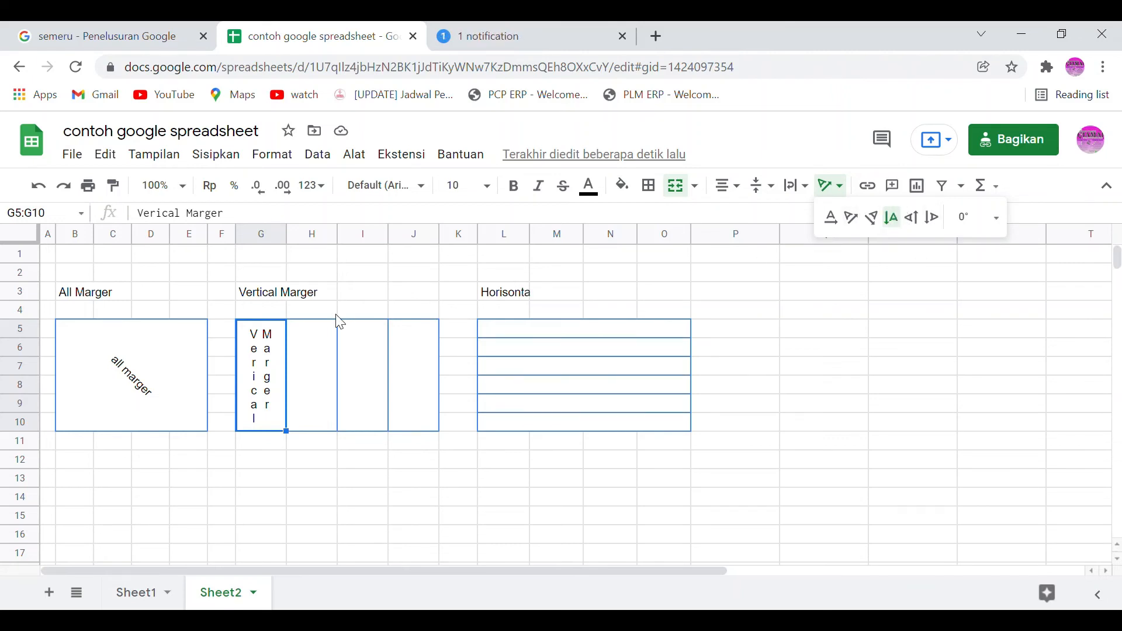
left_click(284, 365)
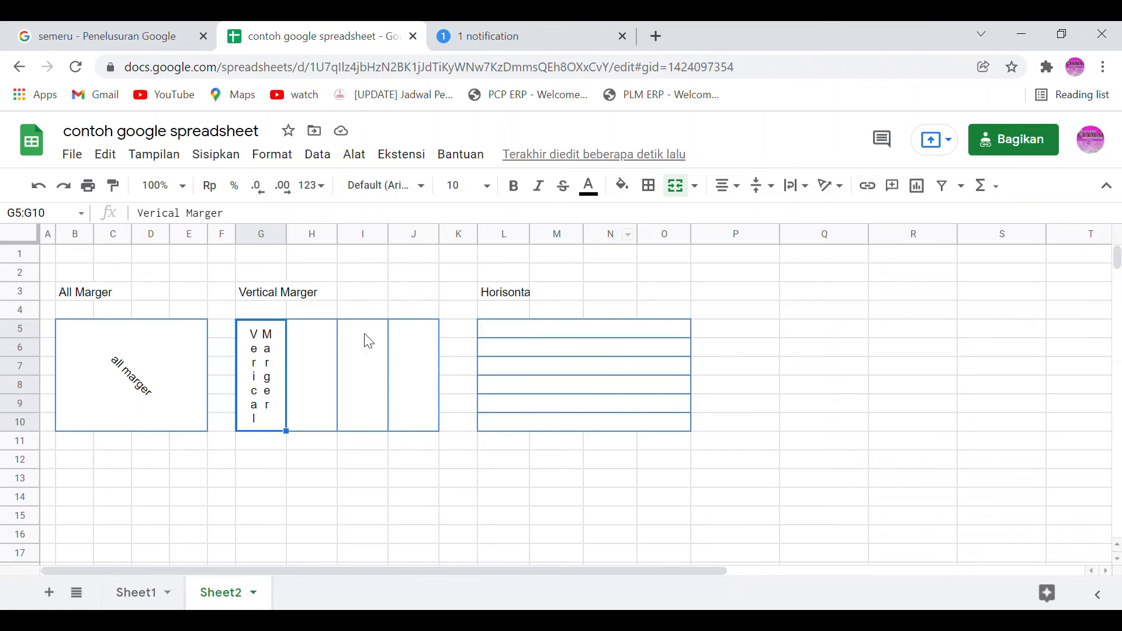
Step: Add the comment "gjfugkjj;j;pjipj;" to the merged cell H5:H10
left_click(328, 346)
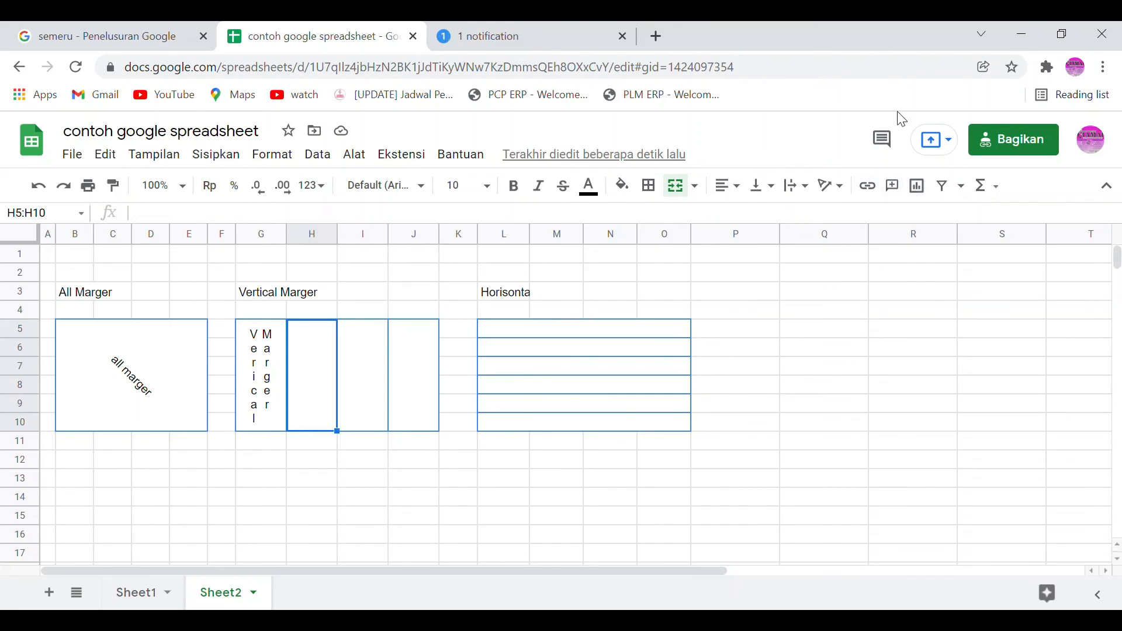
left_click(894, 188)
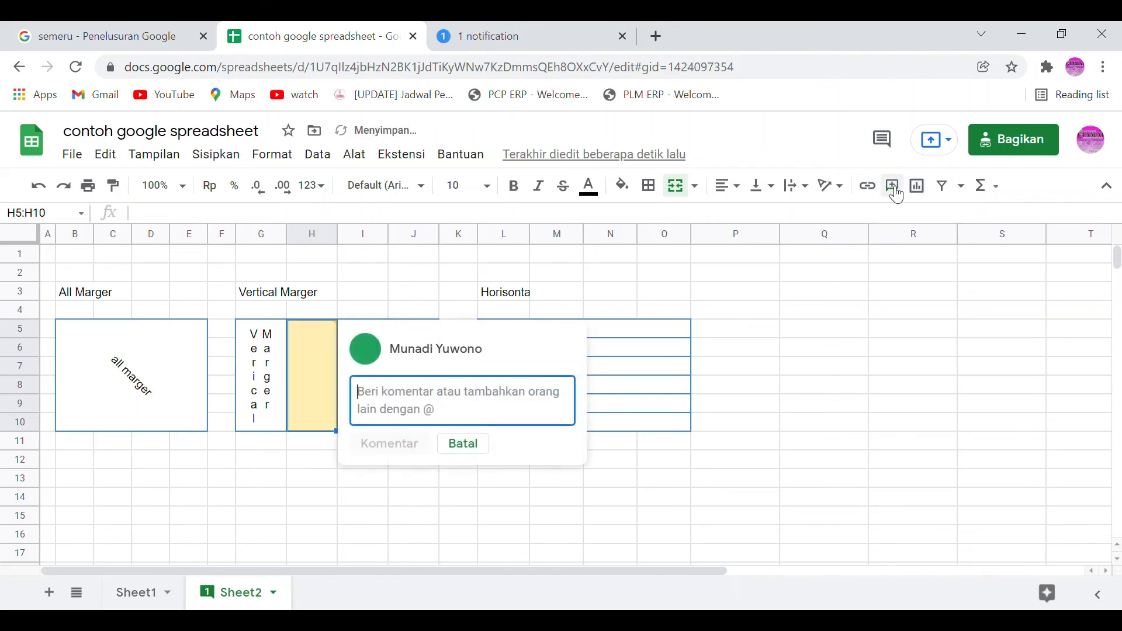
type("gjfugkjj;")
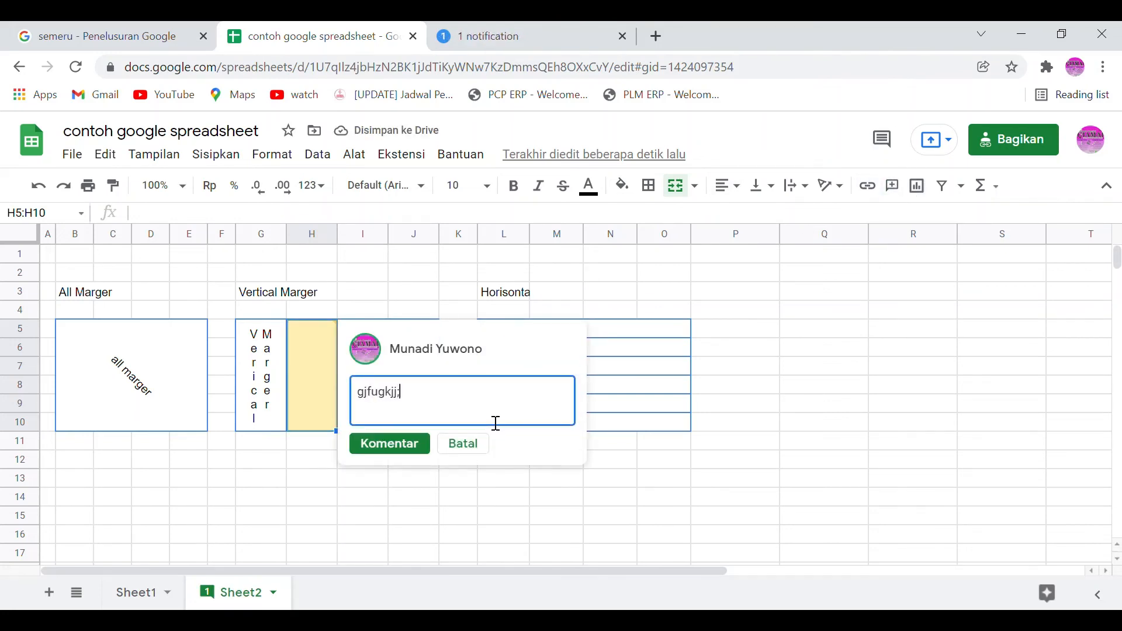
type("j;pjipj")
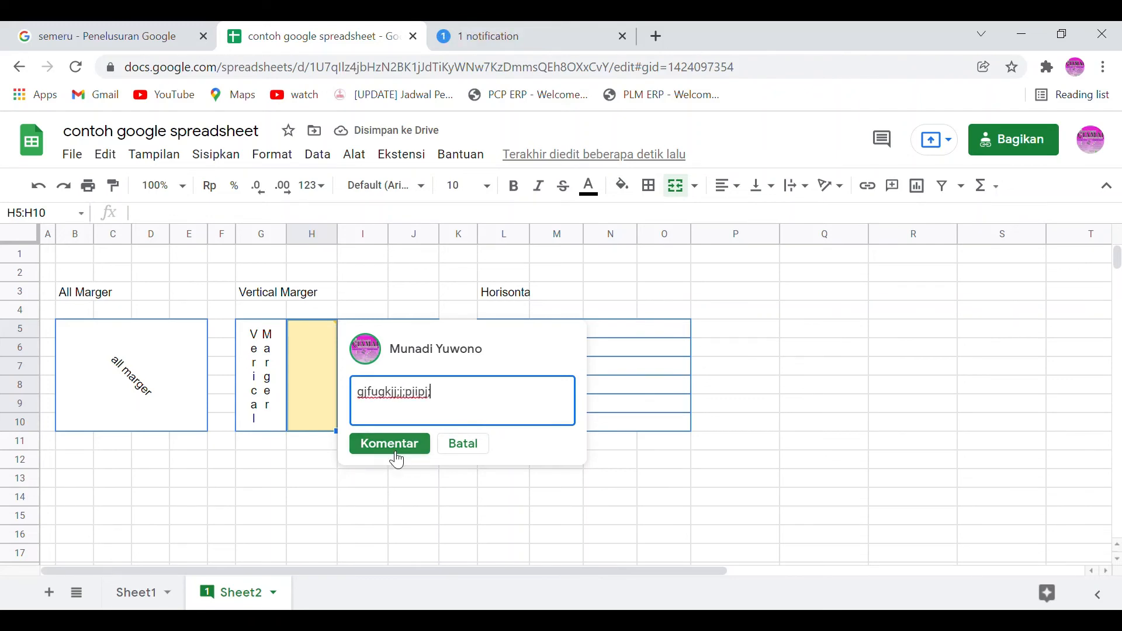
left_click(389, 445)
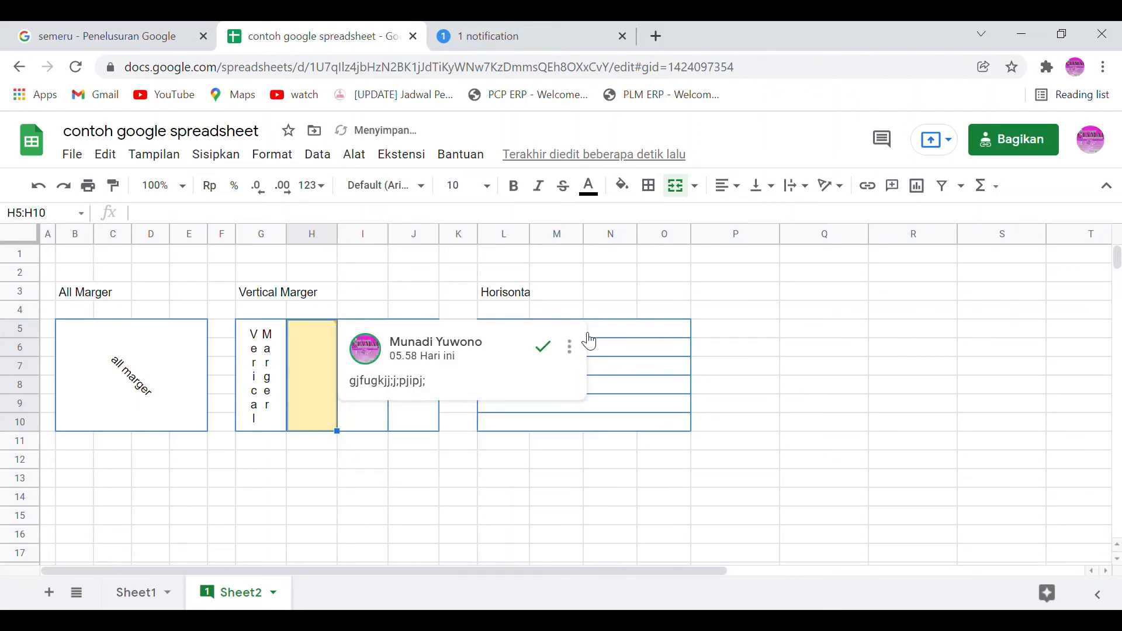
left_click(448, 519)
Step: View the comment attached to the merged cell H5:H10 and return to G5:G10
mouse_move(325, 388)
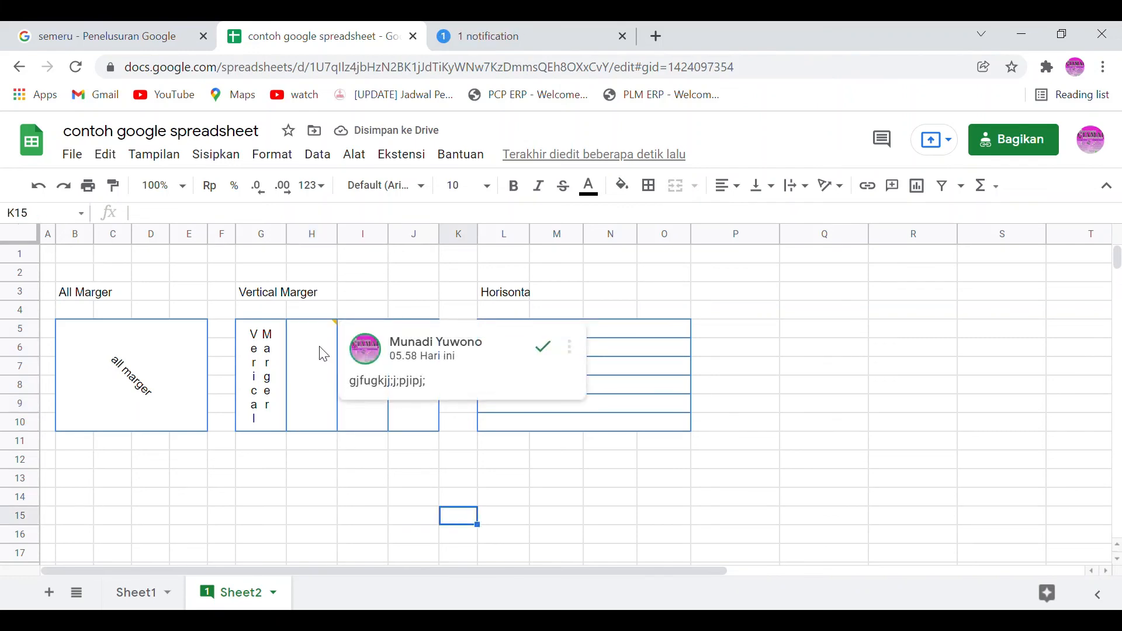
left_click(323, 354)
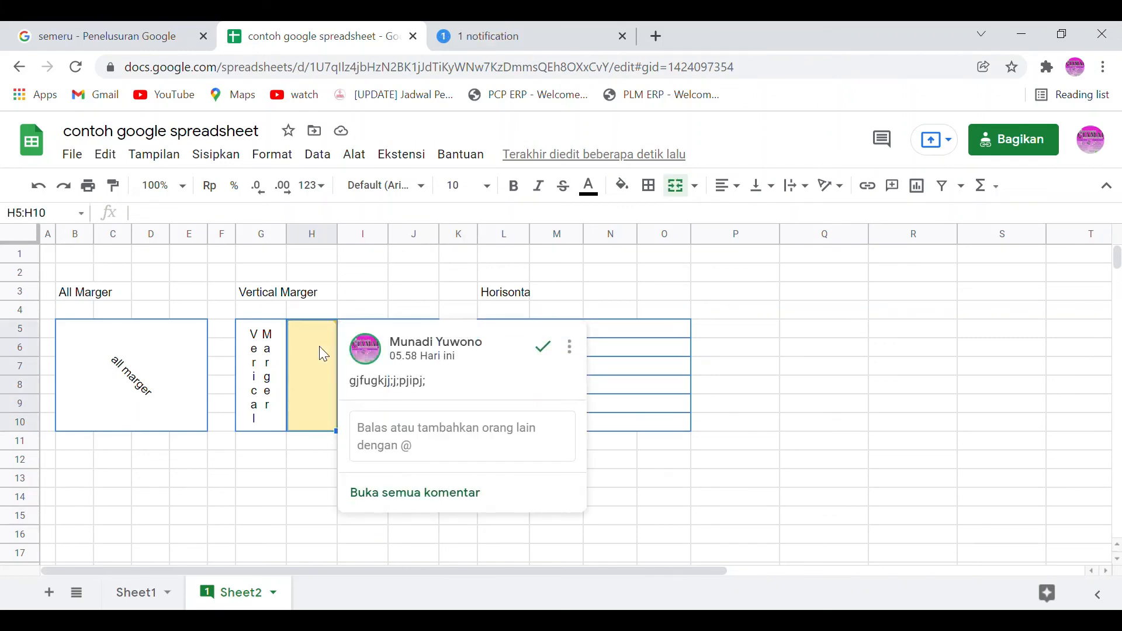
key("Left")
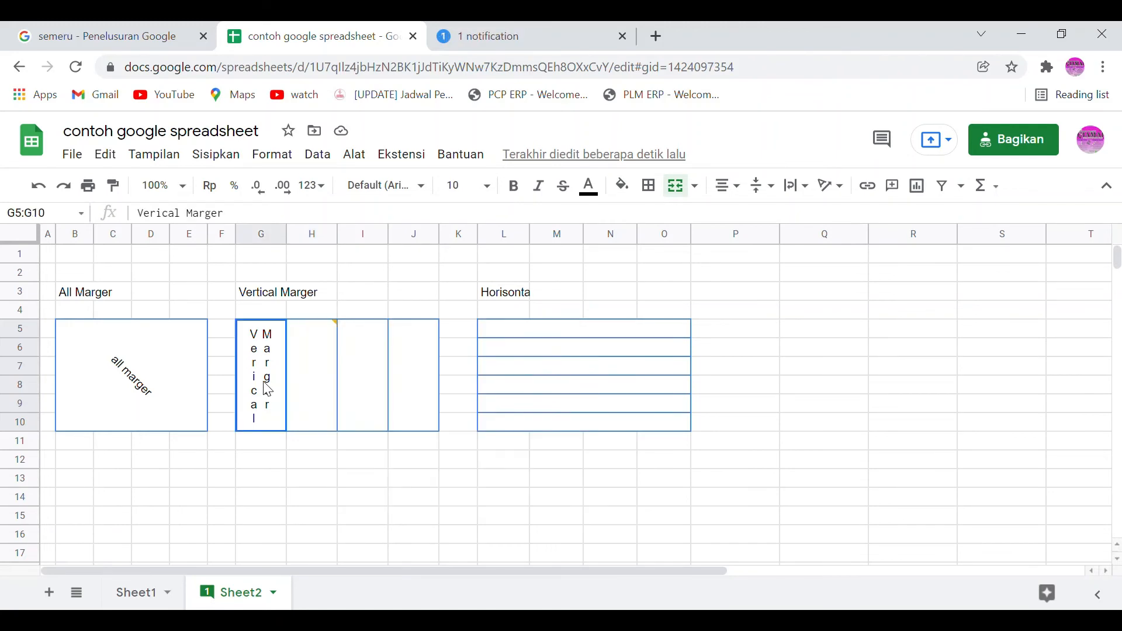
Step: Reply to the comment on H5:H10 with hgiuljpok'pl';; and "; on a second line
left_click(323, 387)
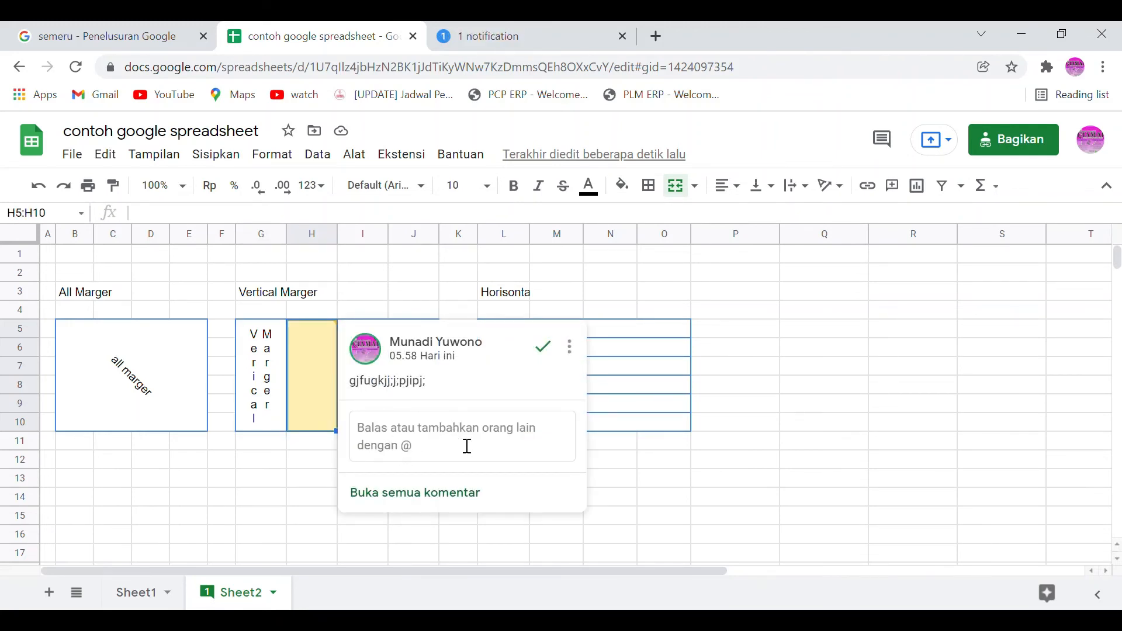
left_click(467, 454)
type("h")
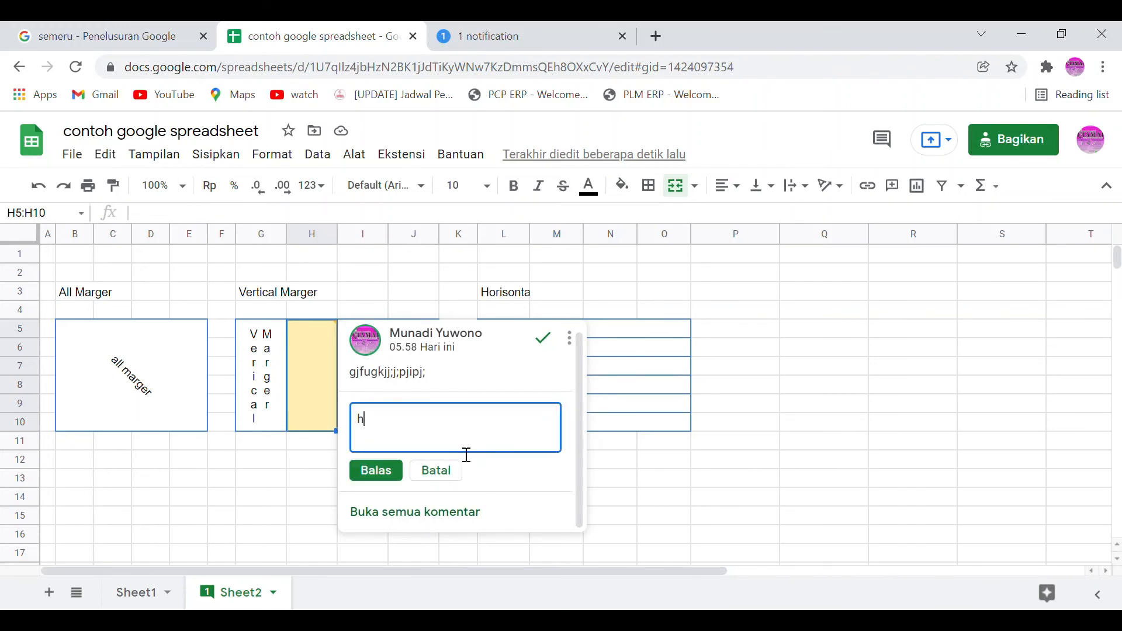
type("giuljpok'pl';; ';")
left_click(396, 463)
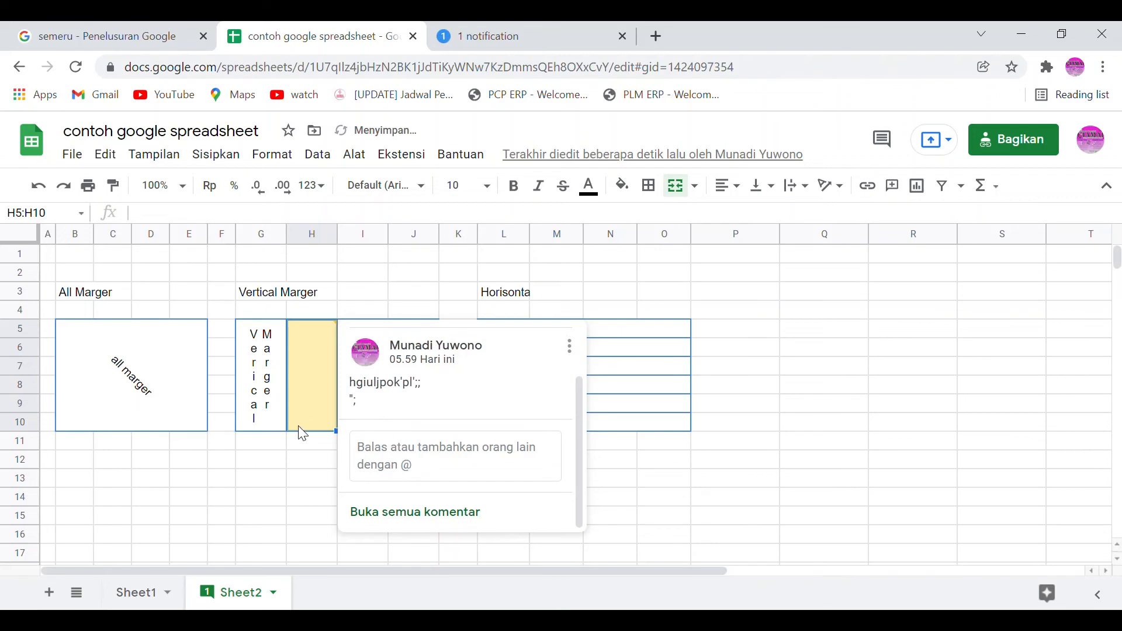
left_click(271, 430)
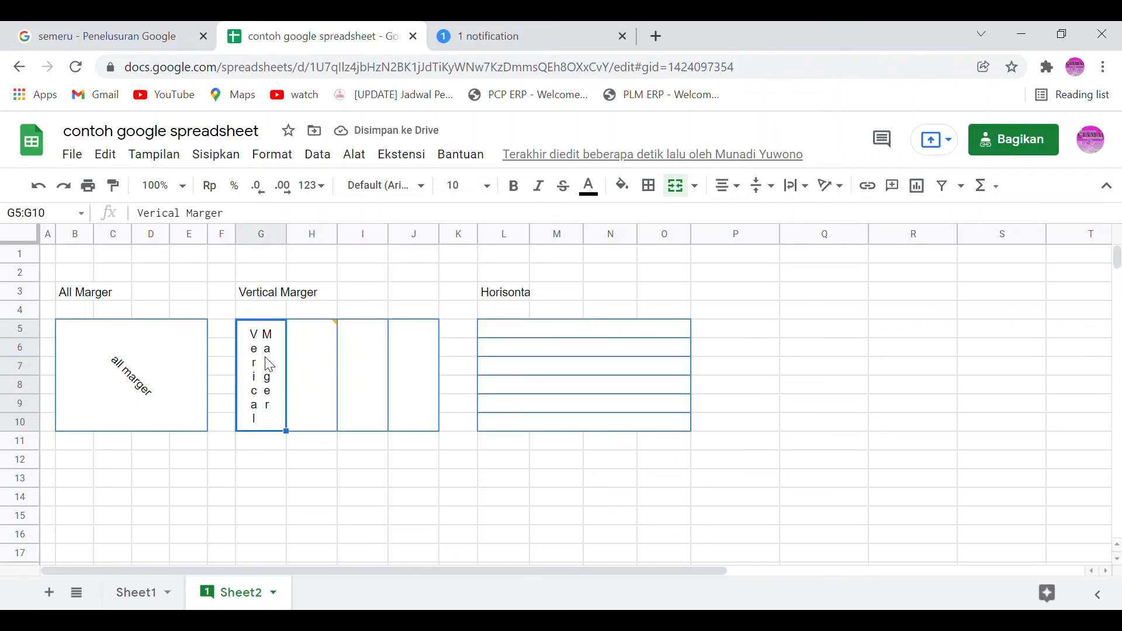
Step: Browse the people that can be mentioned with @ in a reply to the H5:H10 comment, without posting the reply
left_click(305, 365)
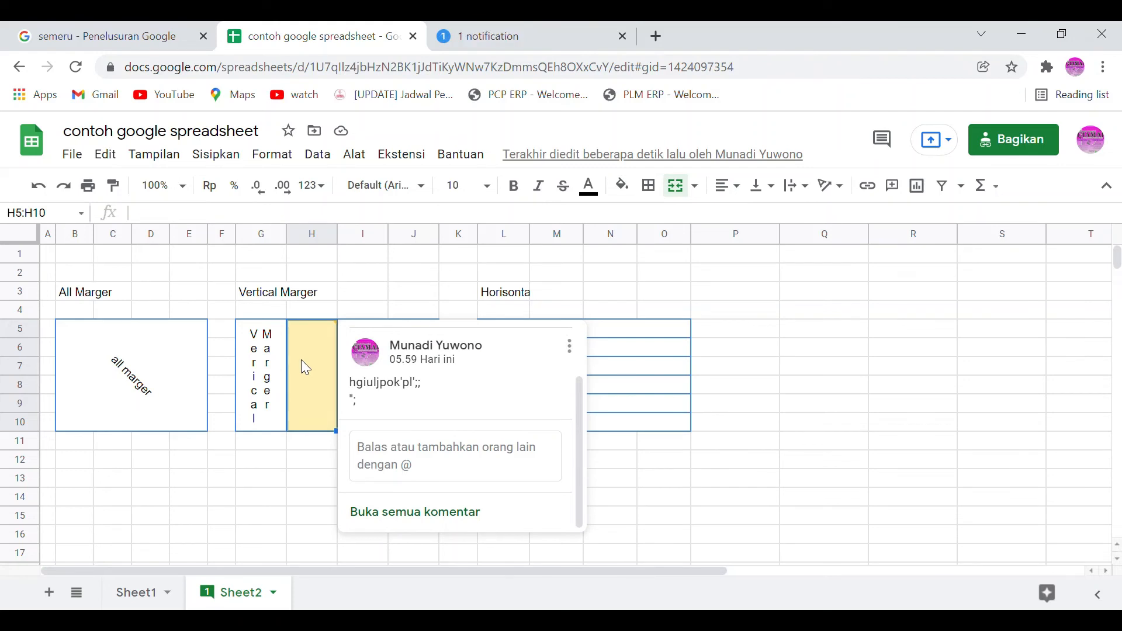
left_click(427, 478)
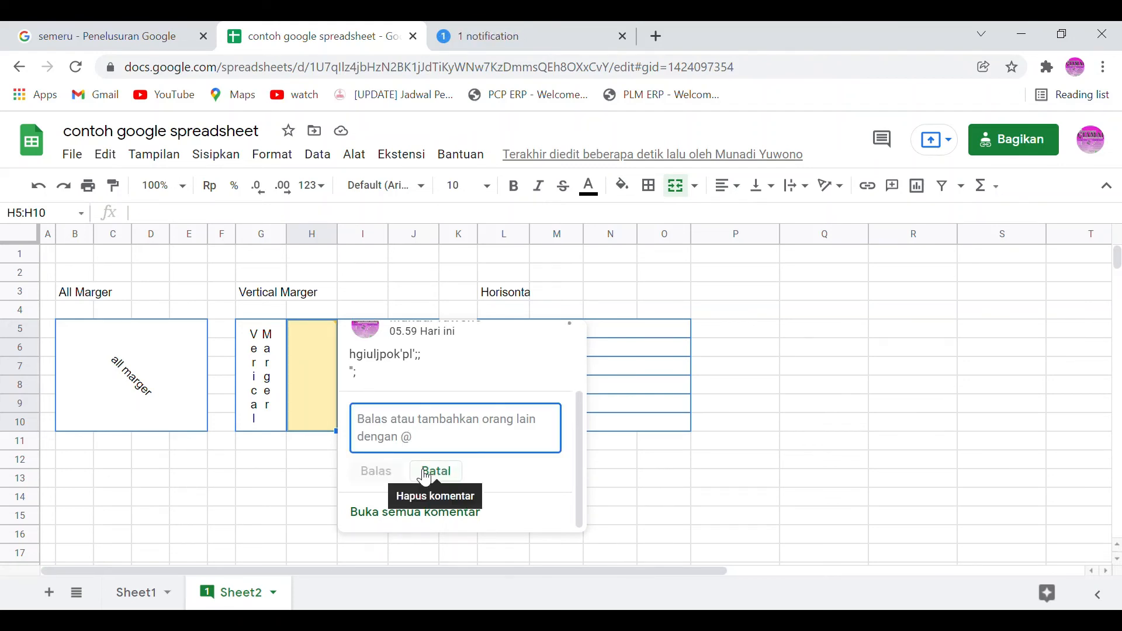
type("@")
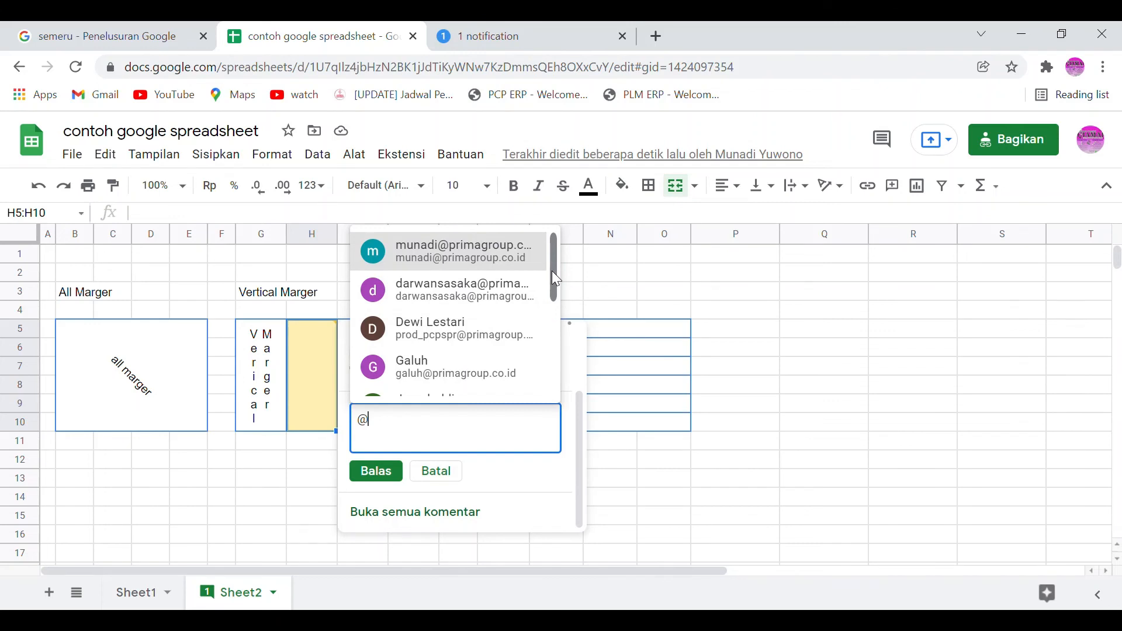
left_click_drag(552, 271, 552, 377)
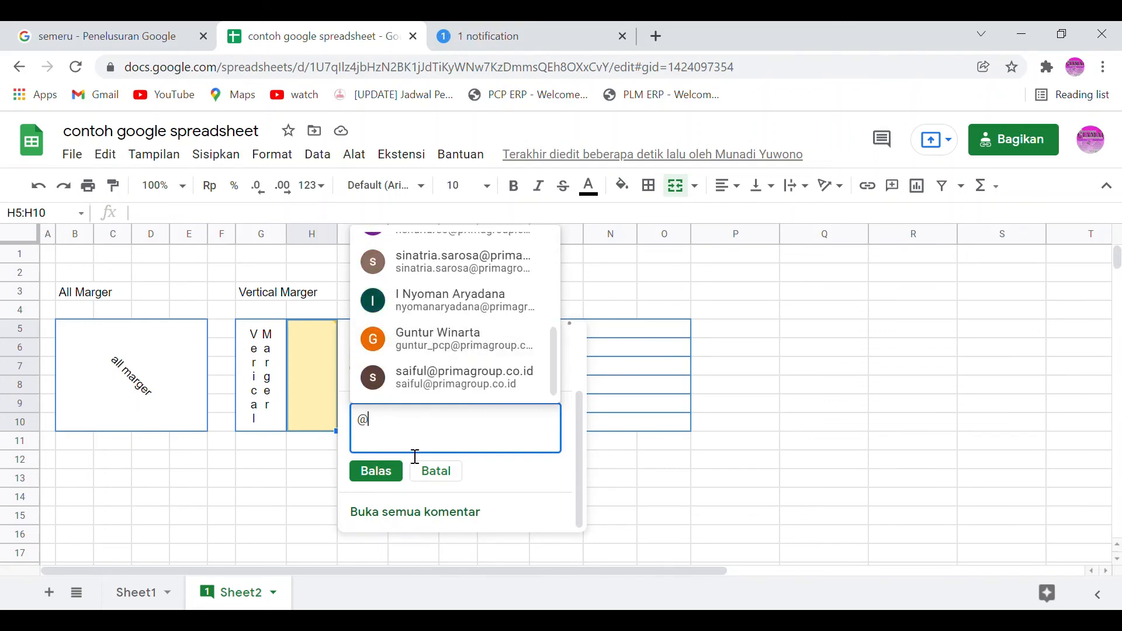
key("BackSpace")
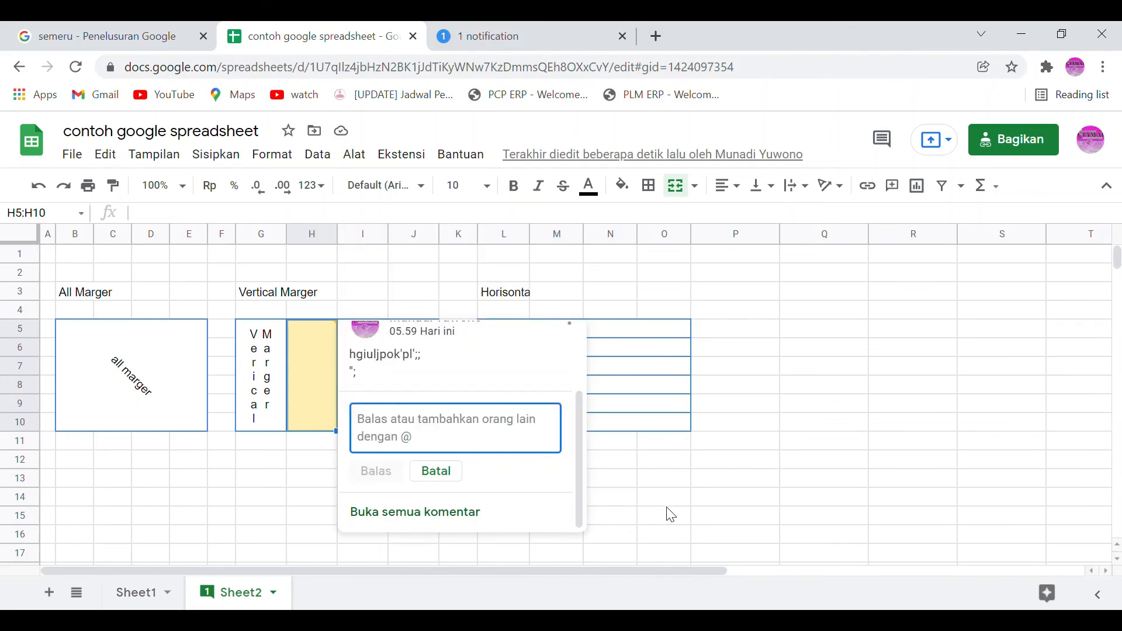
left_click(670, 506)
left_click(304, 371)
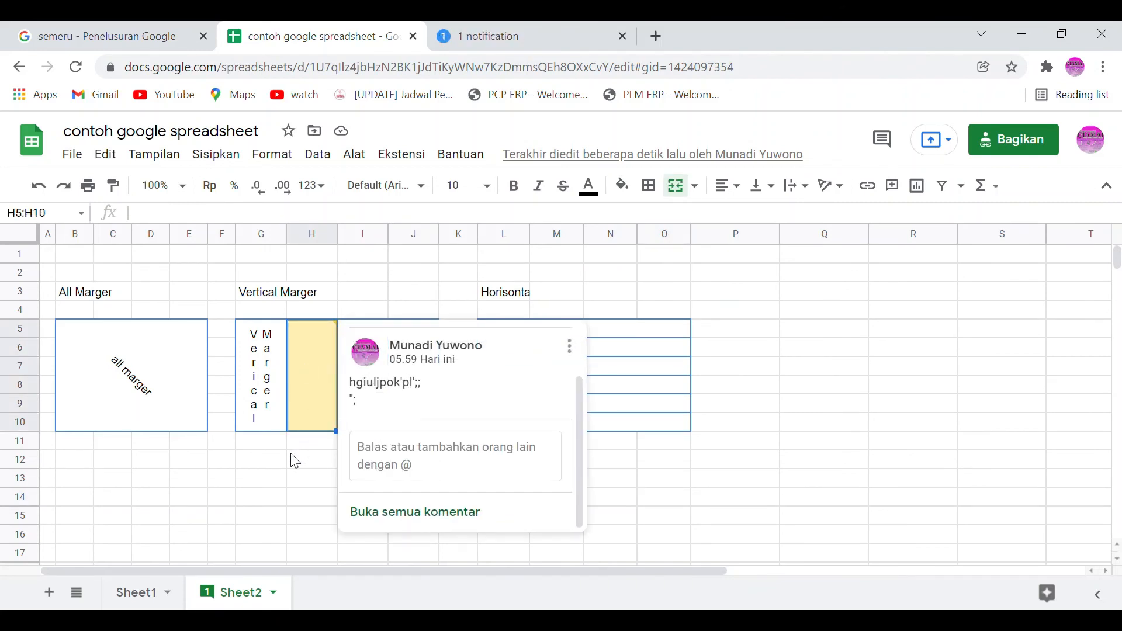
key("Left")
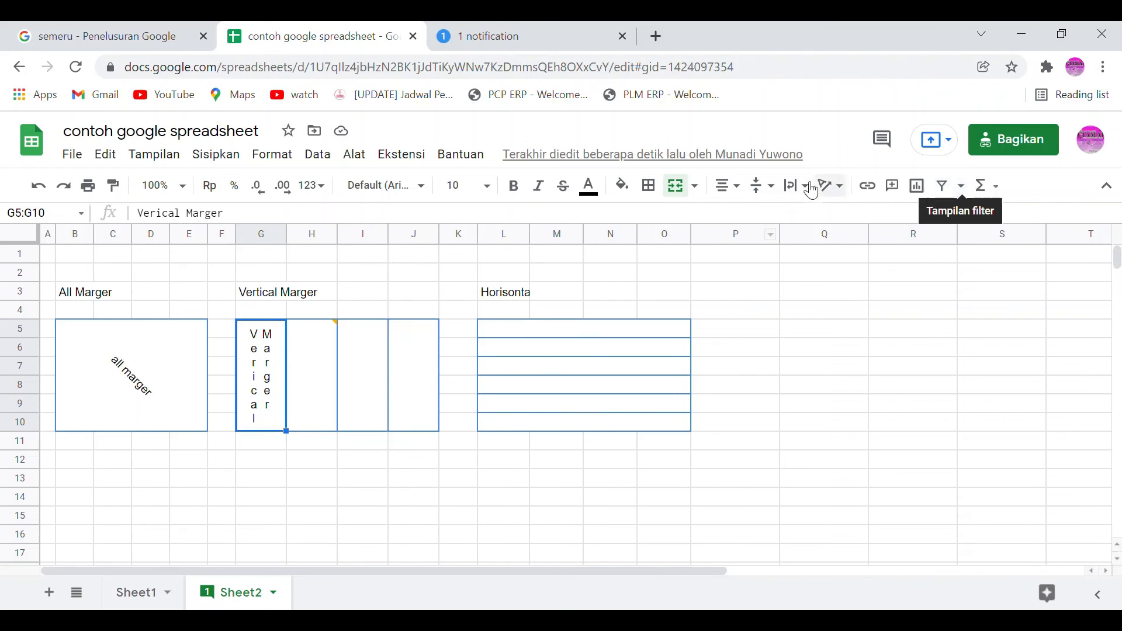
Step: Create a filter across row 3 and view the sort and filter options offered for column H
left_click(23, 295)
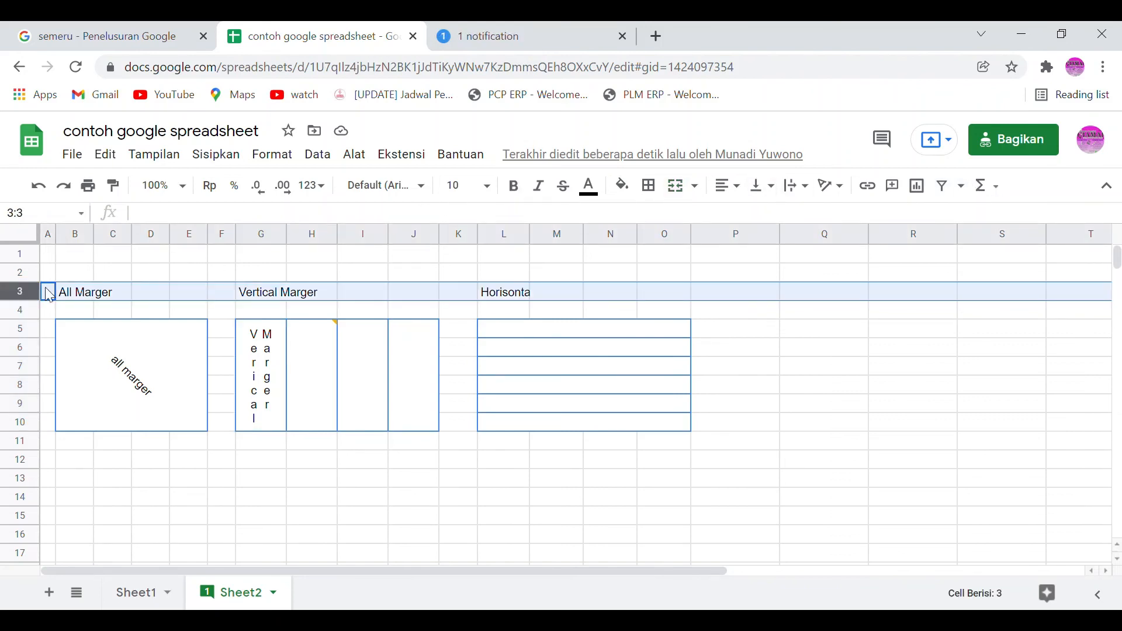
left_click(946, 187)
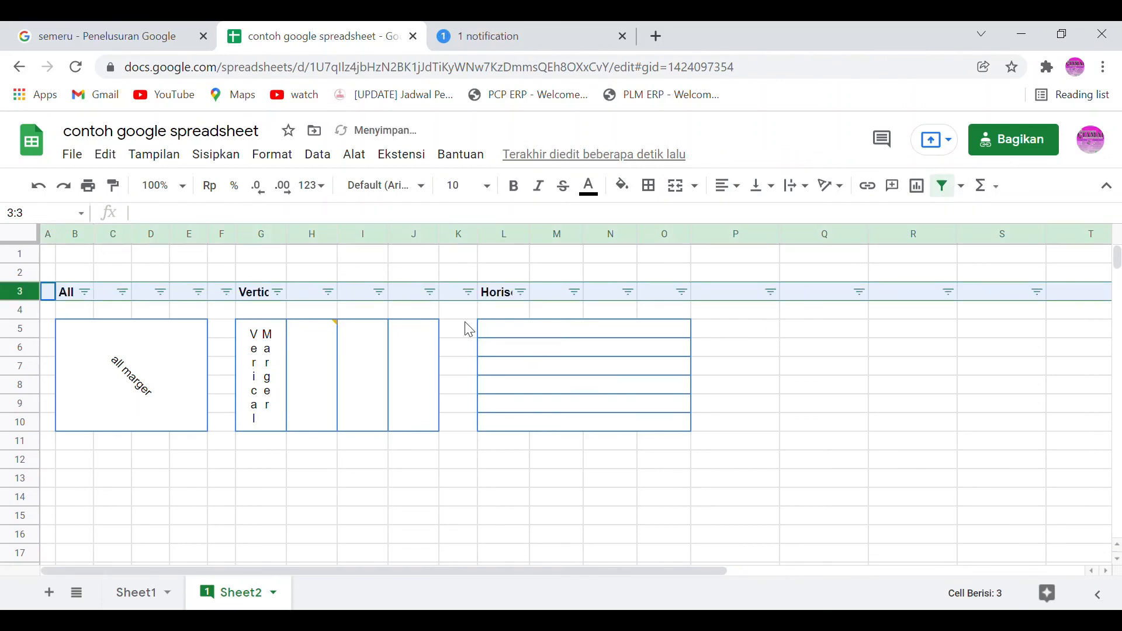
left_click(329, 292)
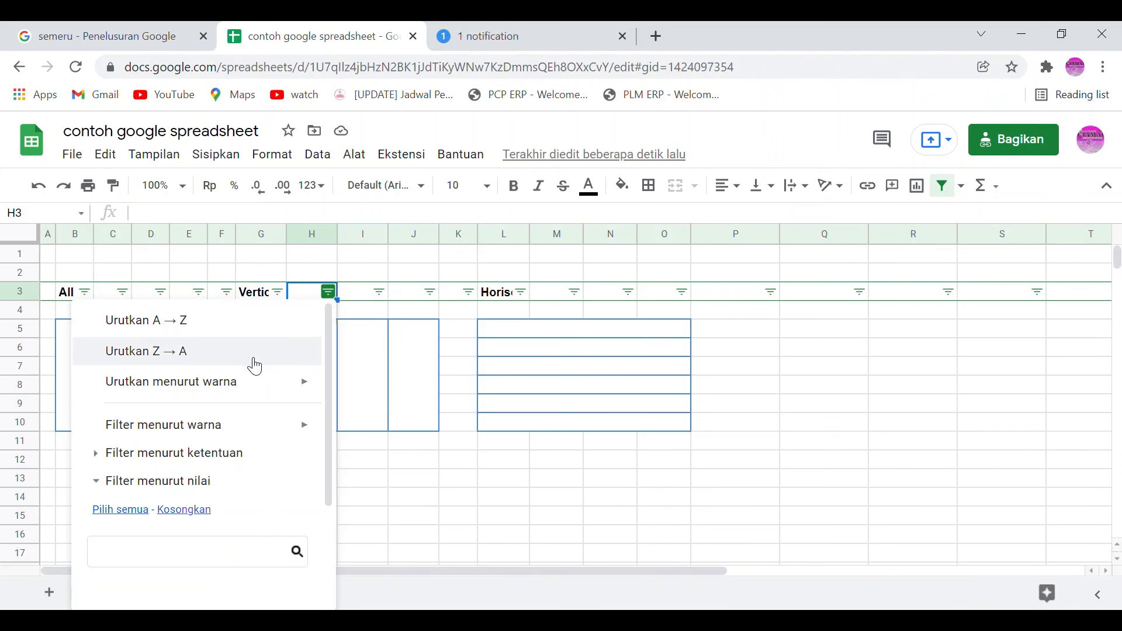
mouse_move(275, 381)
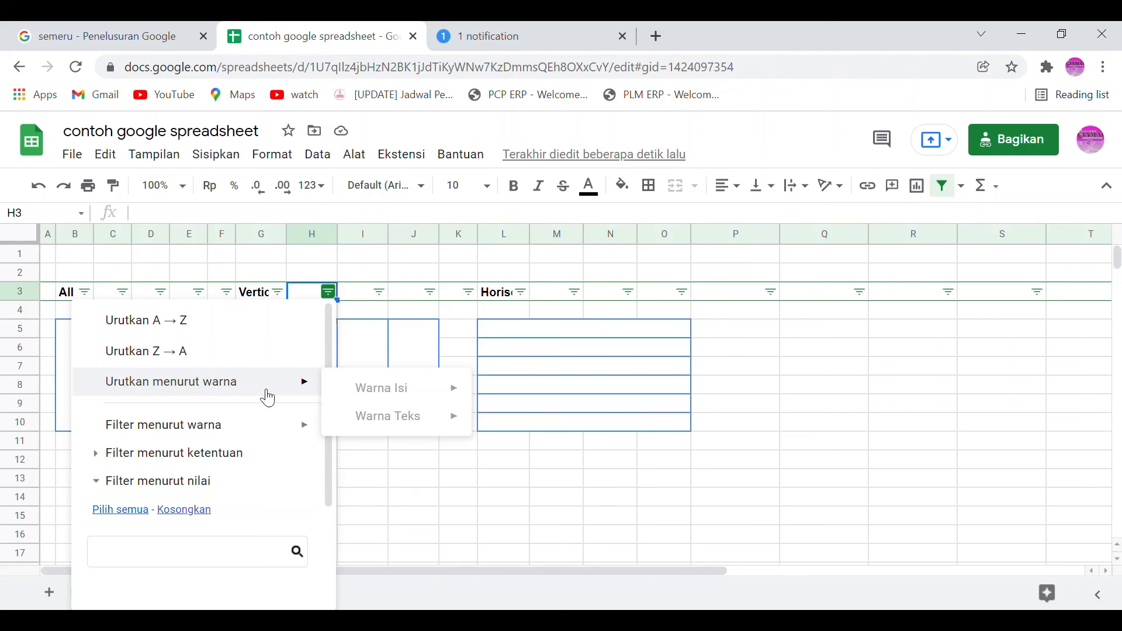
mouse_move(213, 437)
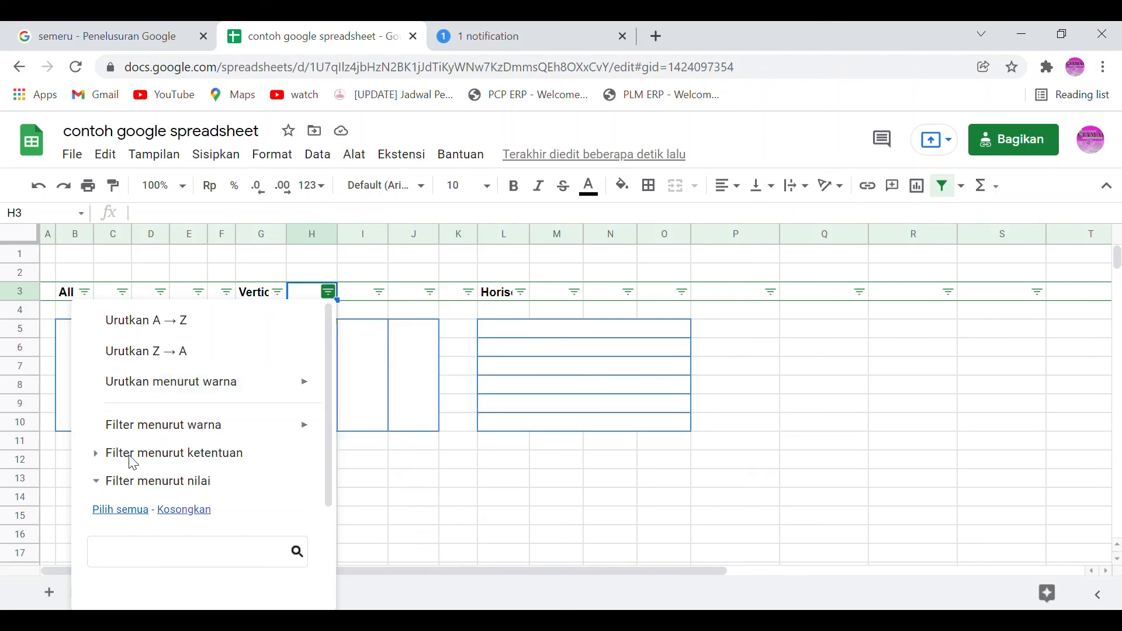
left_click(116, 488)
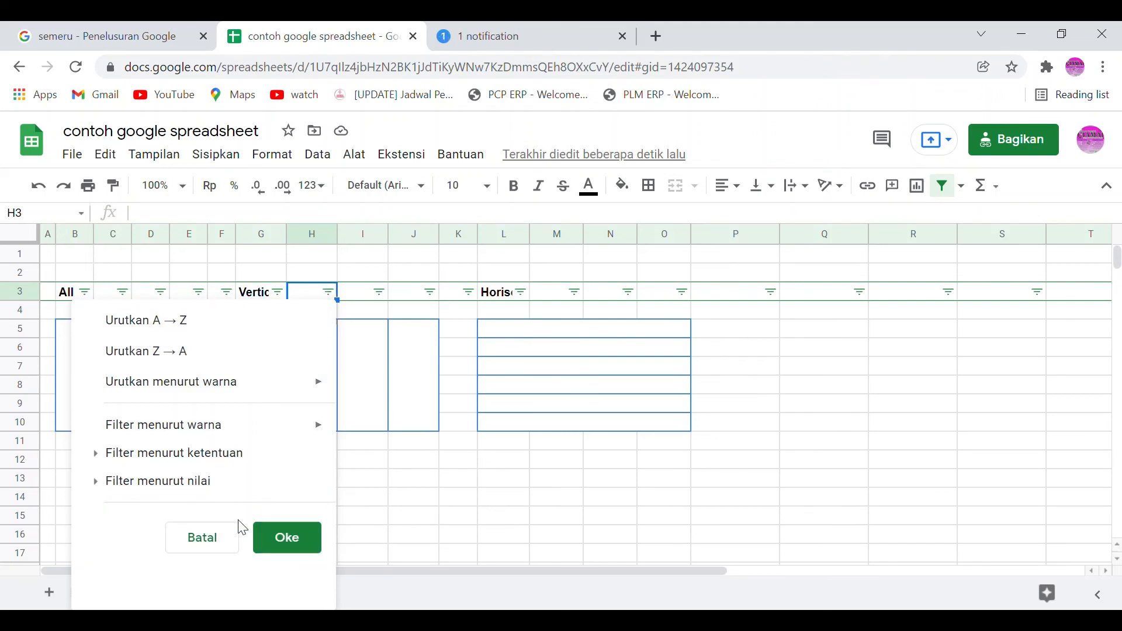
left_click(211, 537)
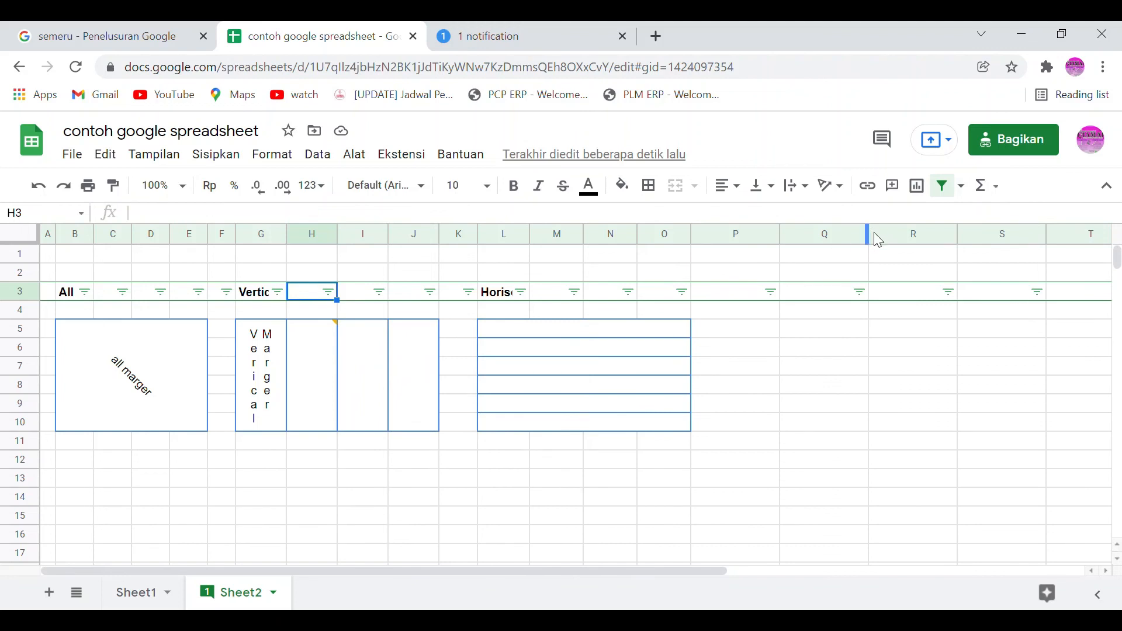
Step: View the actions available for the first comment on H5:H10 and the list of functions that can be inserted
key("Down")
key("Down")
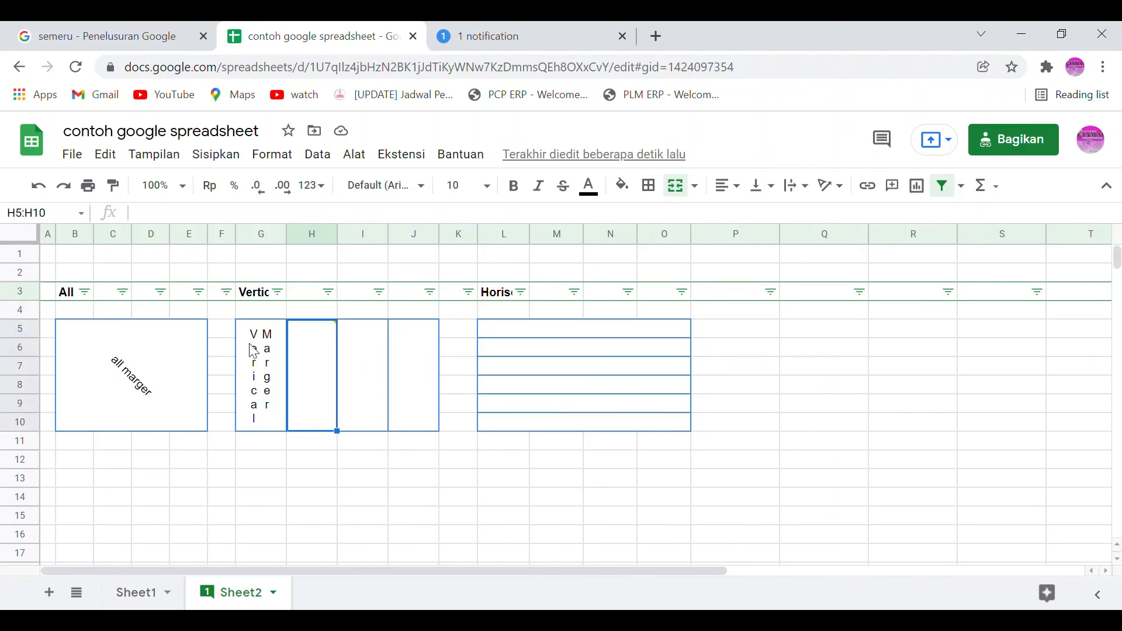
mouse_move(302, 343)
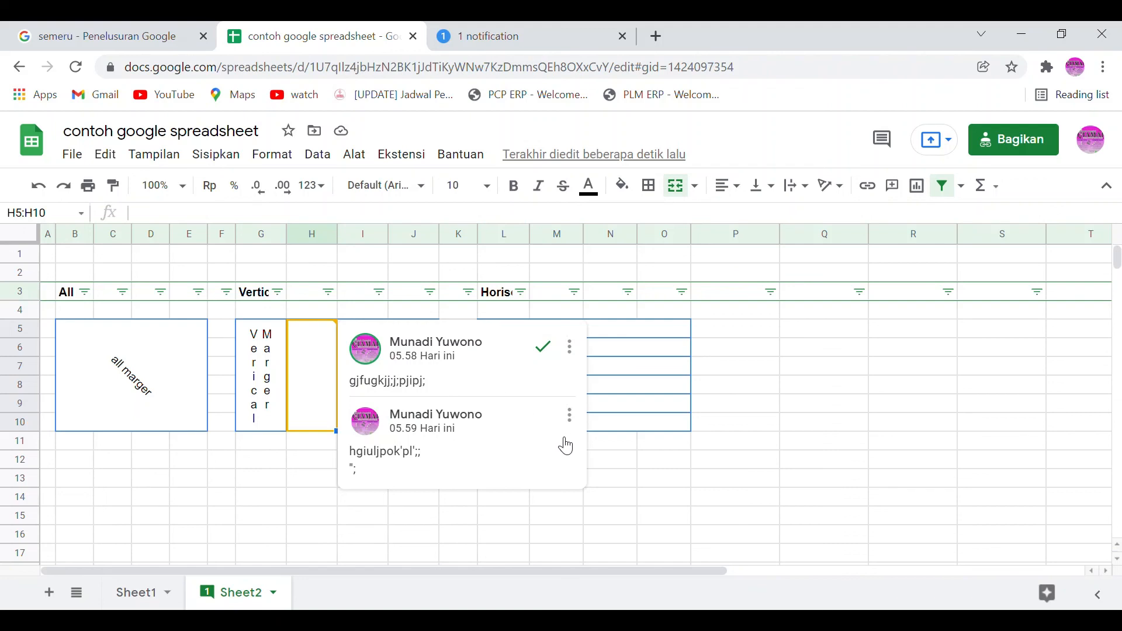
left_click(569, 348)
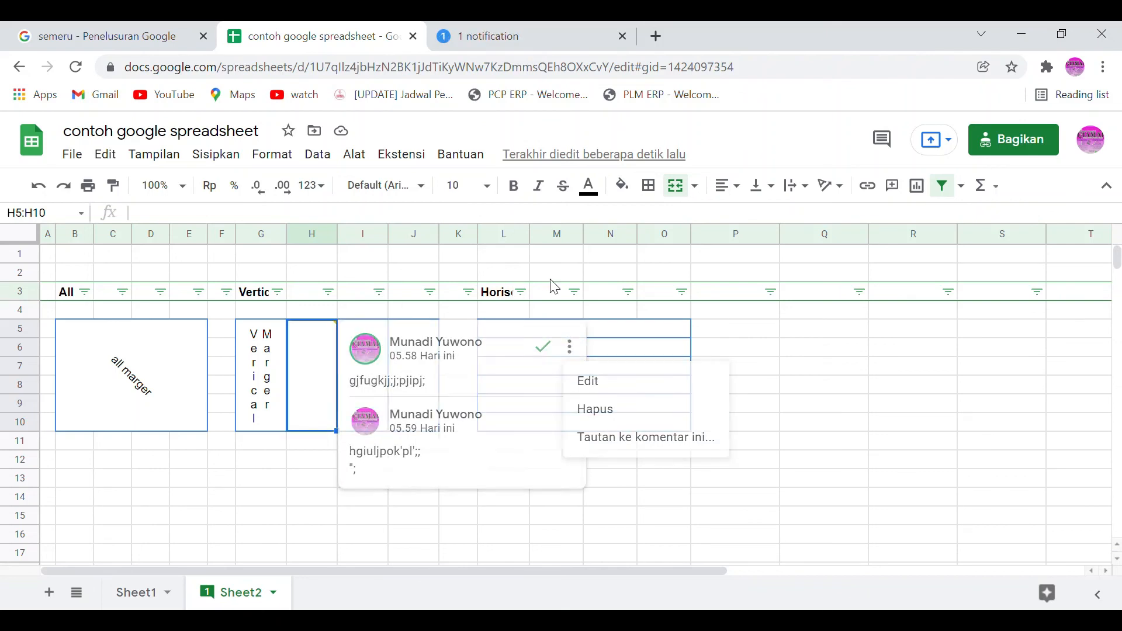
left_click(998, 192)
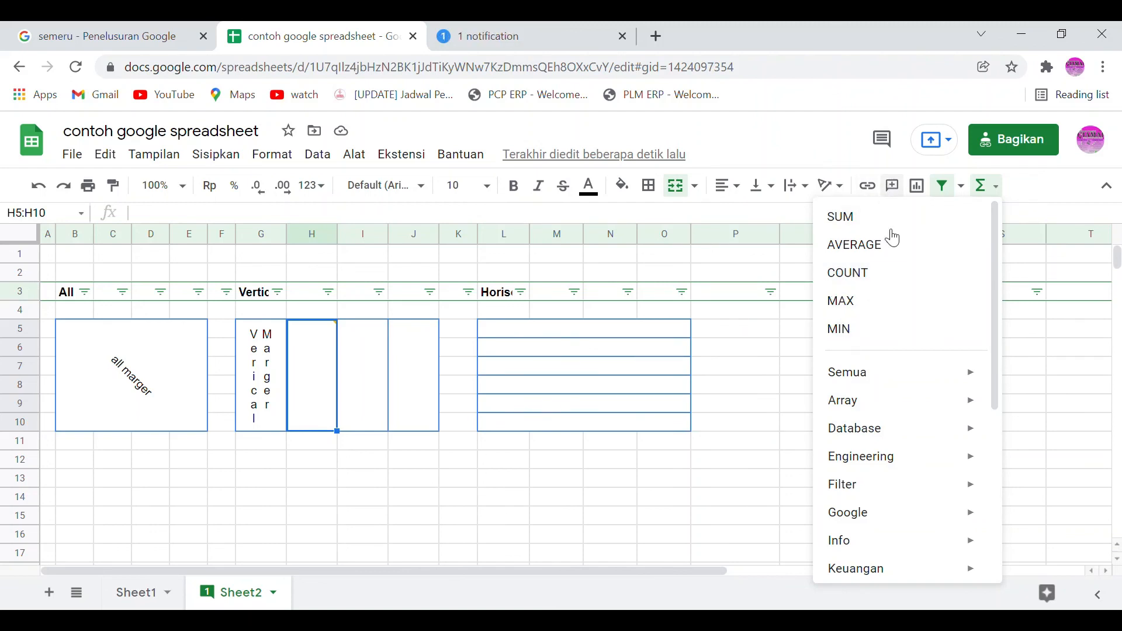
left_click(740, 483)
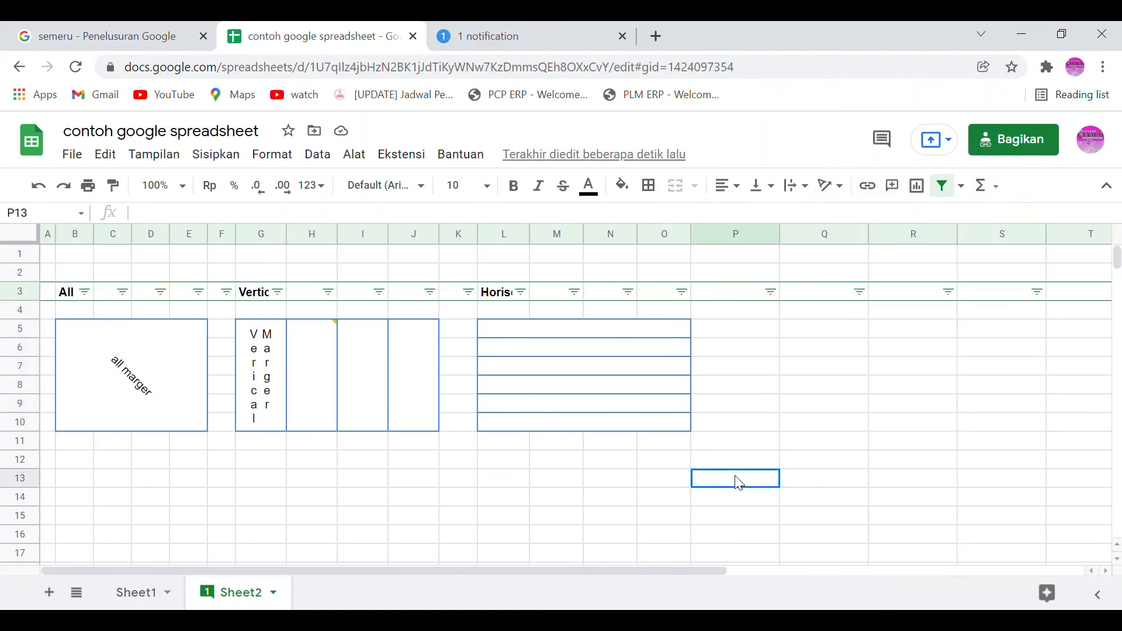